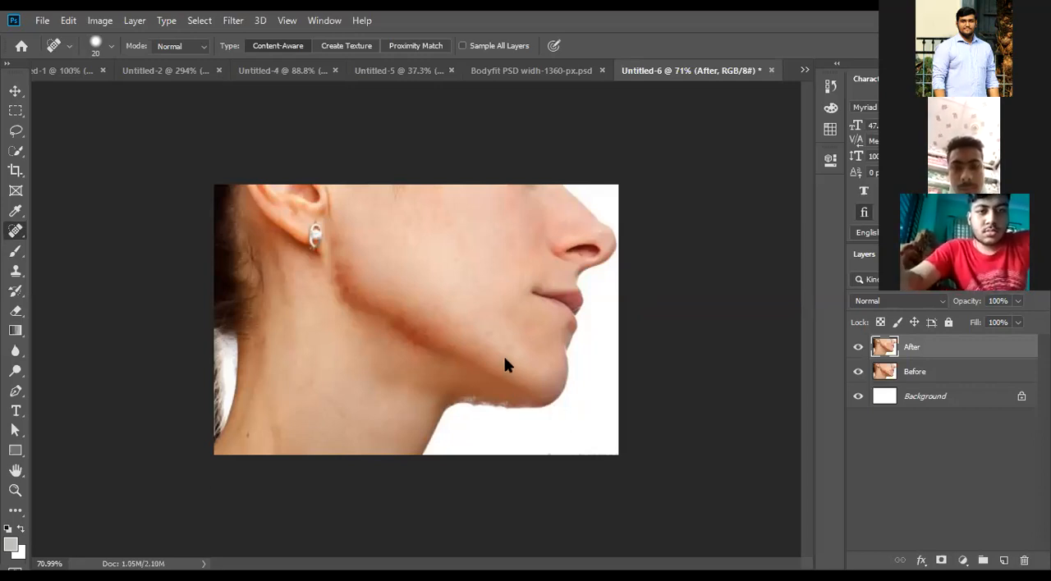
- Examine the rough skin edge along the underside of the chin and jaw at close range
scroll(504, 357, up, 5)
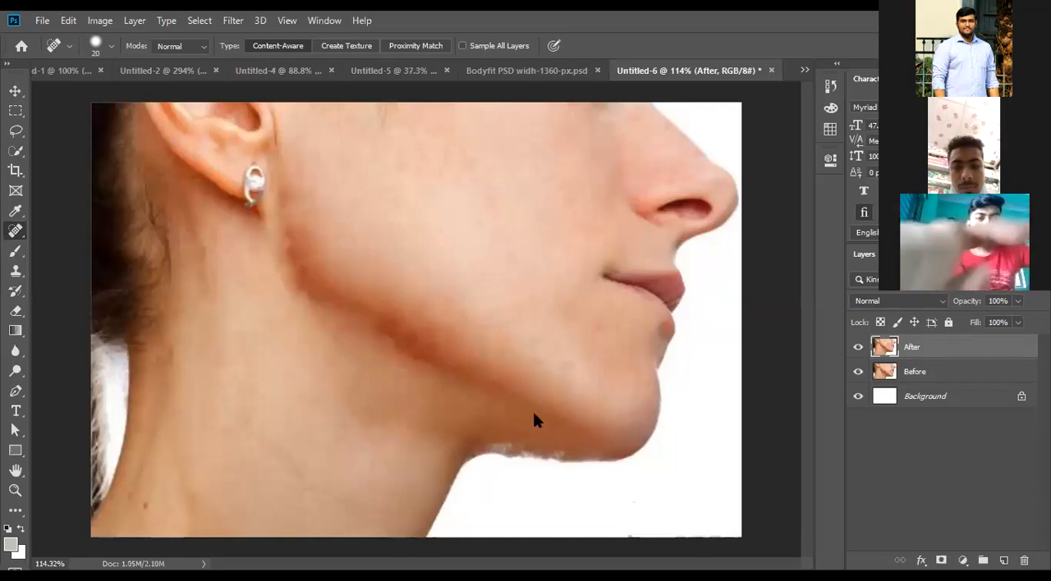
scroll(533, 412, up, 6)
scroll(529, 403, up, 5)
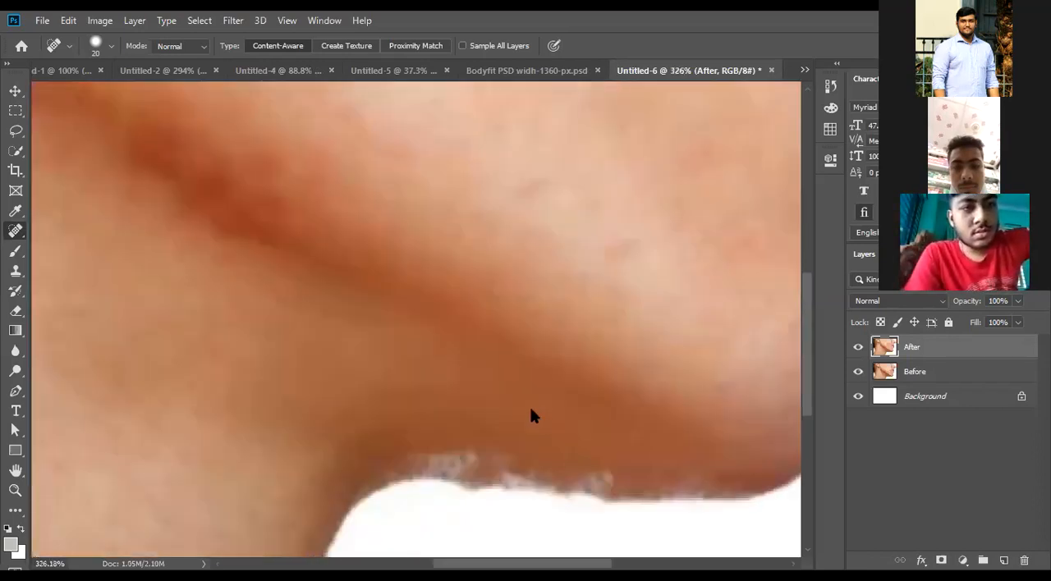
scroll(274, 136, down, 3)
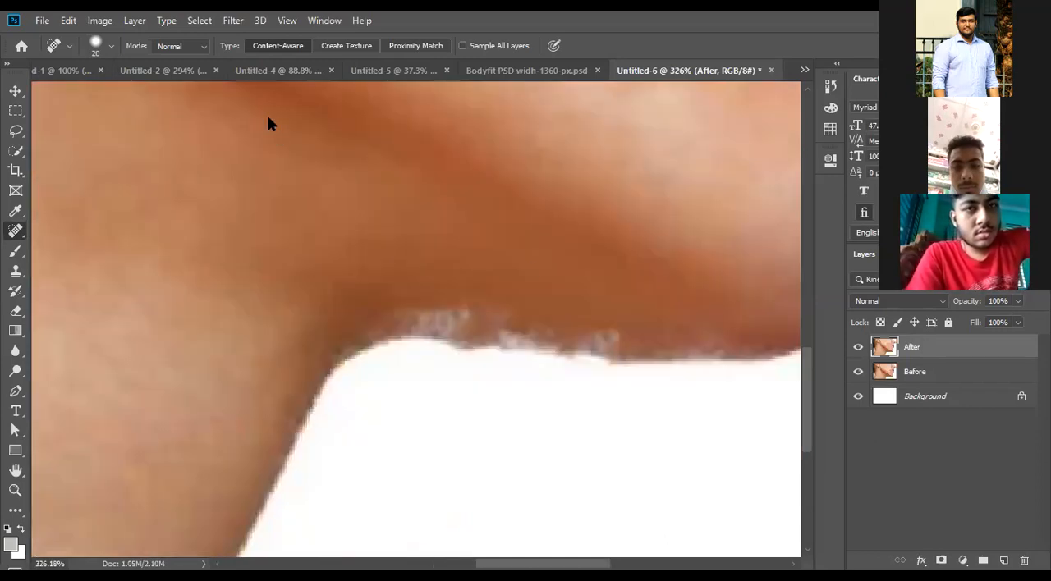
scroll(310, 260, down, 10)
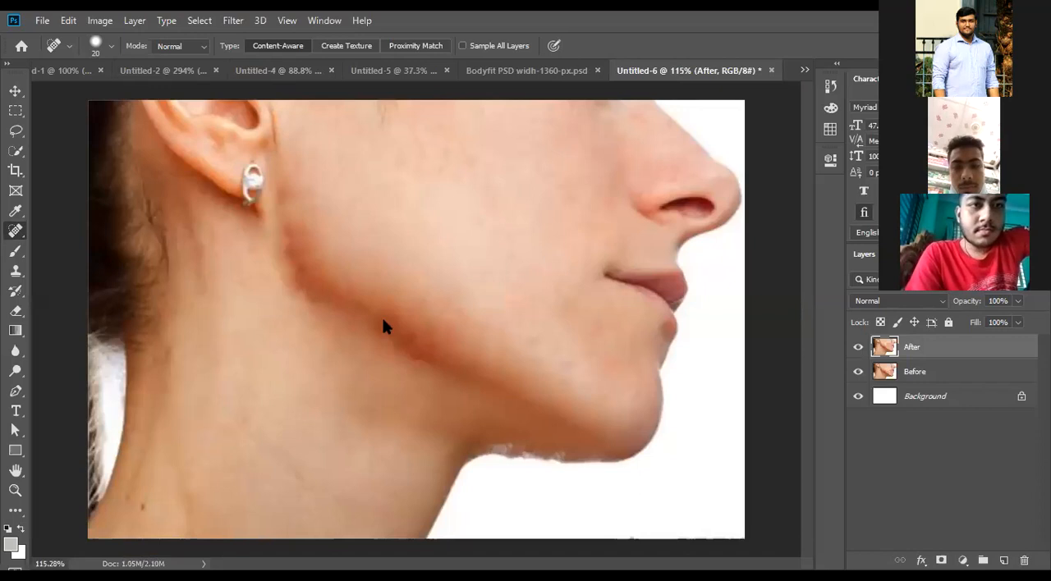
scroll(519, 348, up, 2)
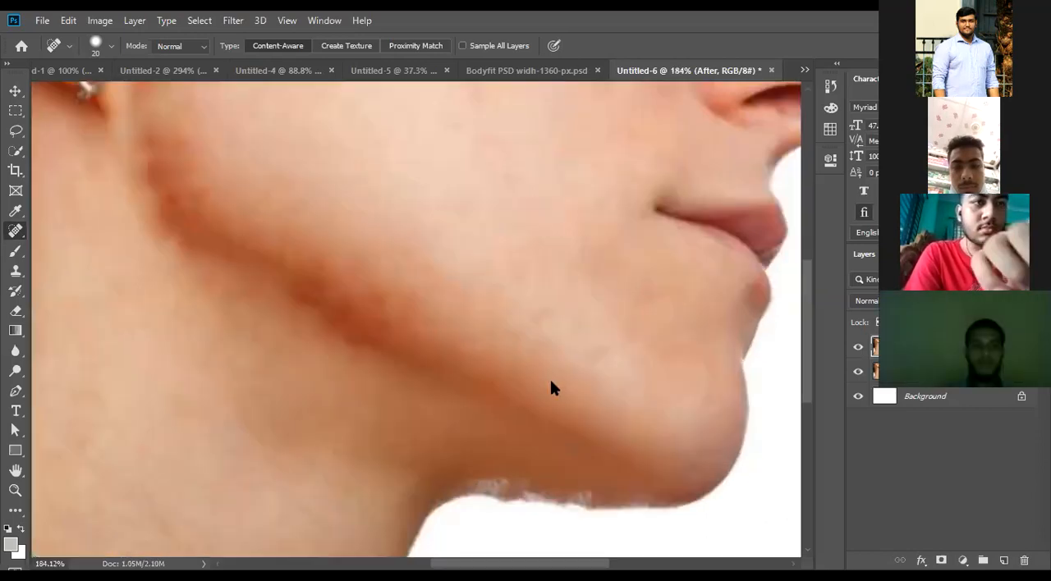
scroll(538, 370, up, 2)
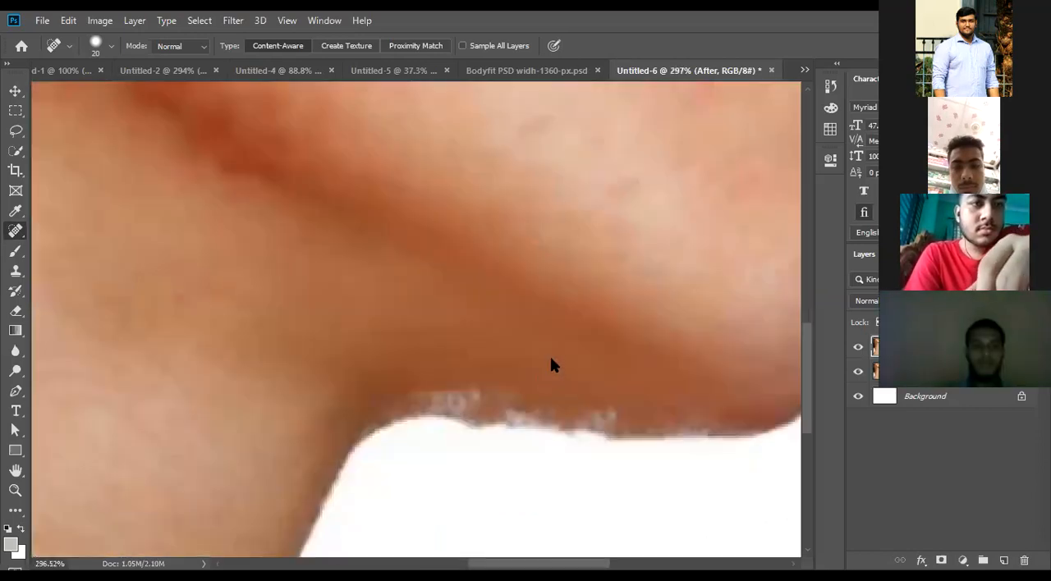
scroll(551, 359, up, 1)
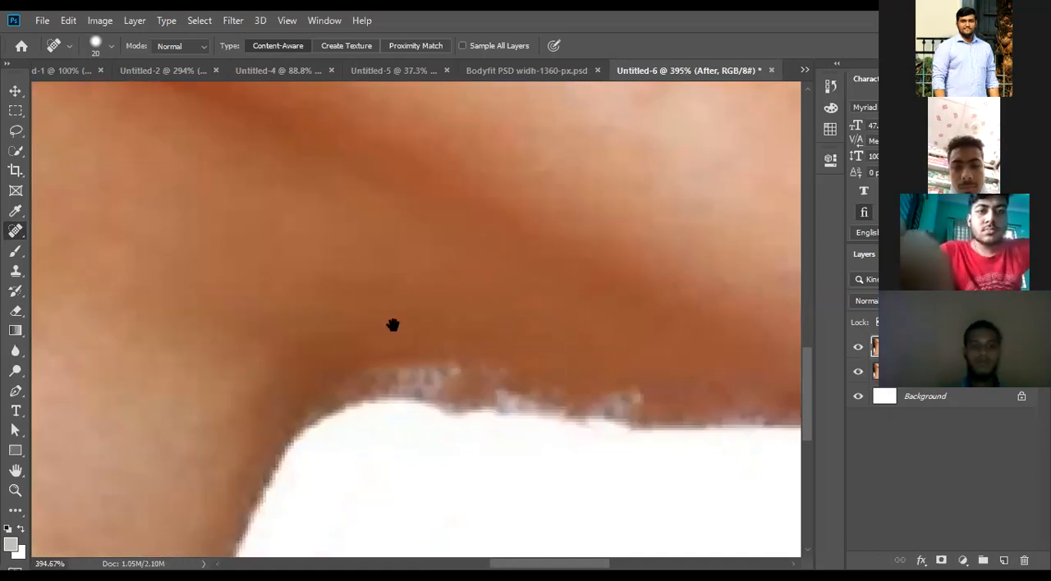
drag(392, 325, 240, 302)
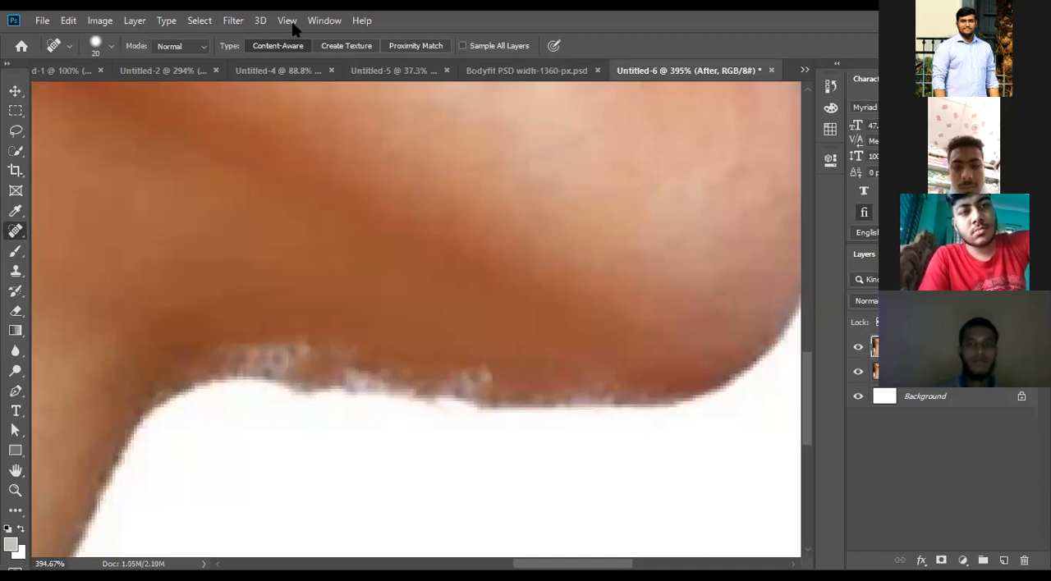
- Open the Liquify filter on the After layer
click(233, 20)
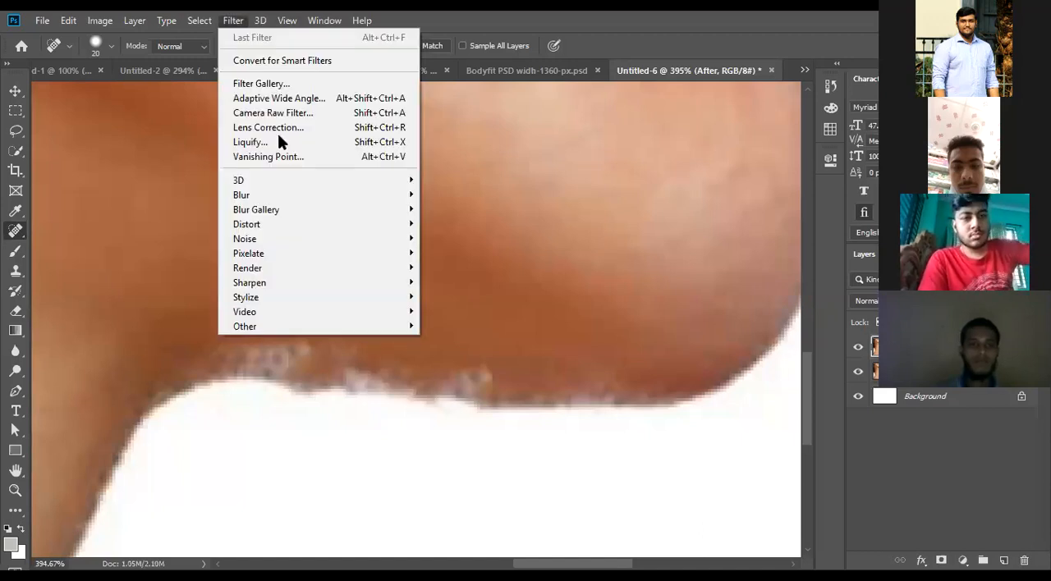
click(279, 143)
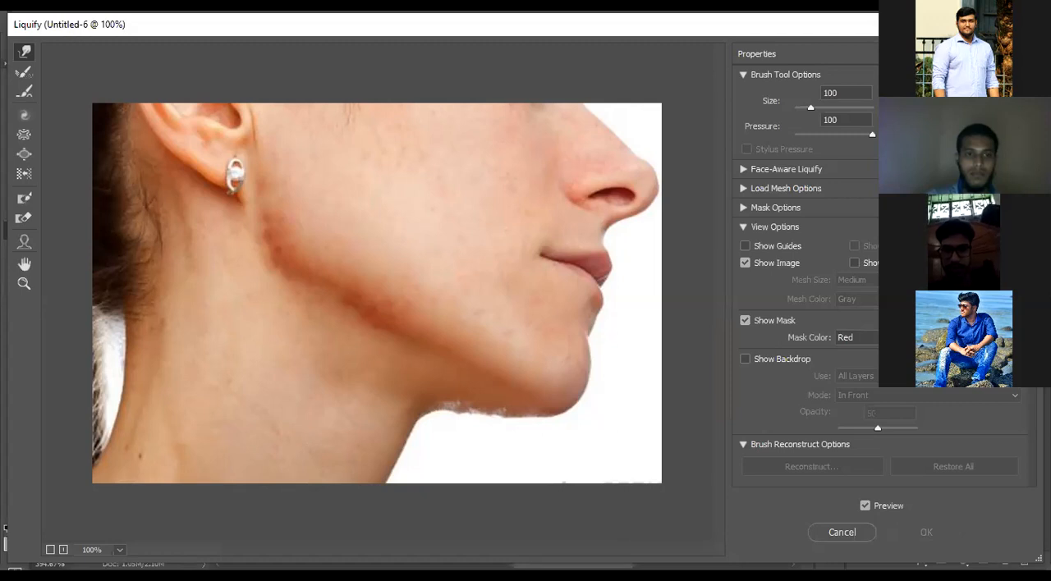
key(alt+Tab)
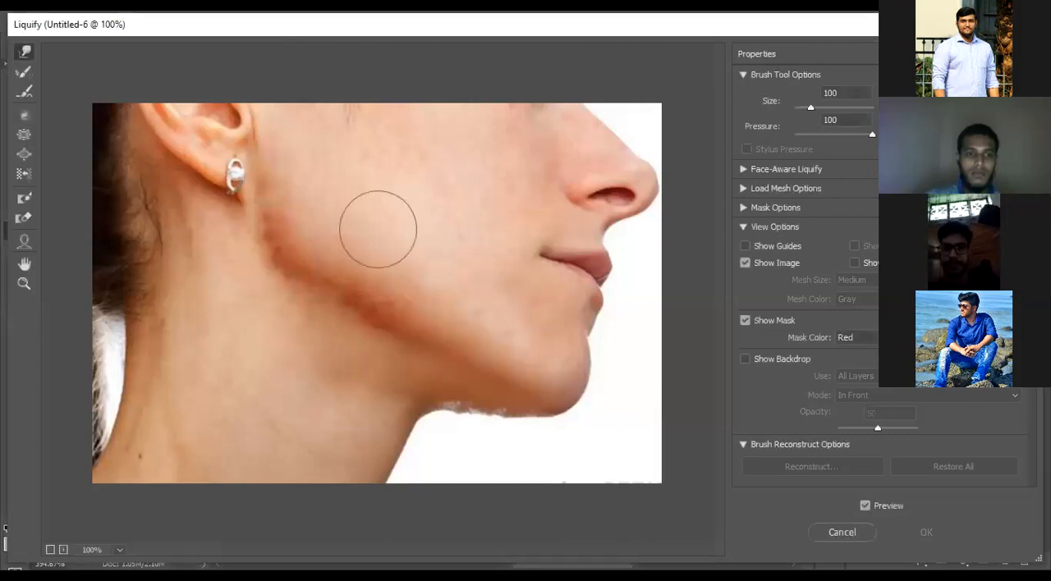
- Set the Liquify brush size to 30 and smooth the uneven skin edge under the chin by warping it
scroll(475, 432, up, 1)
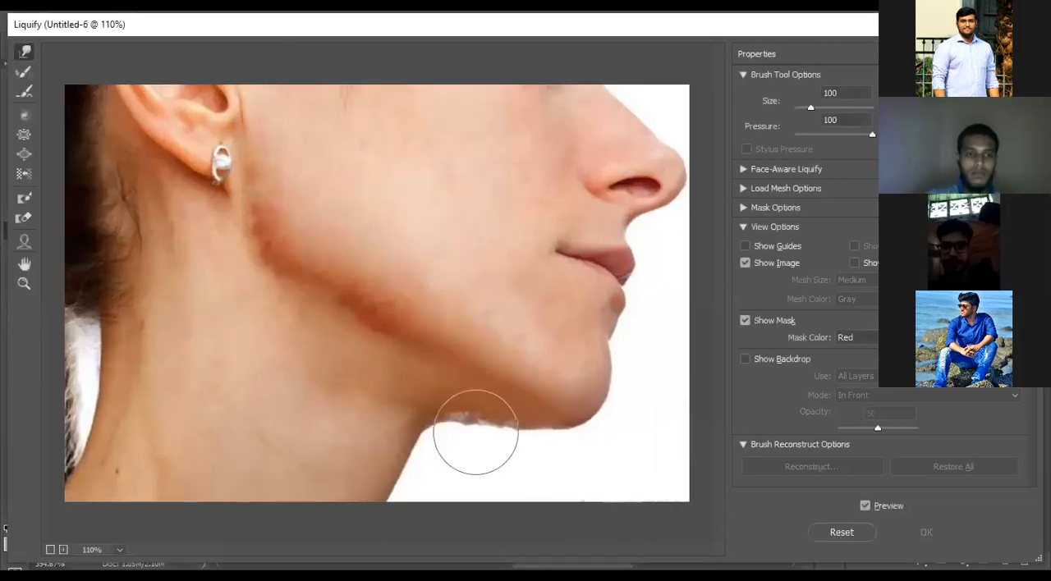
scroll(472, 423, up, 2)
scroll(518, 427, up, 1)
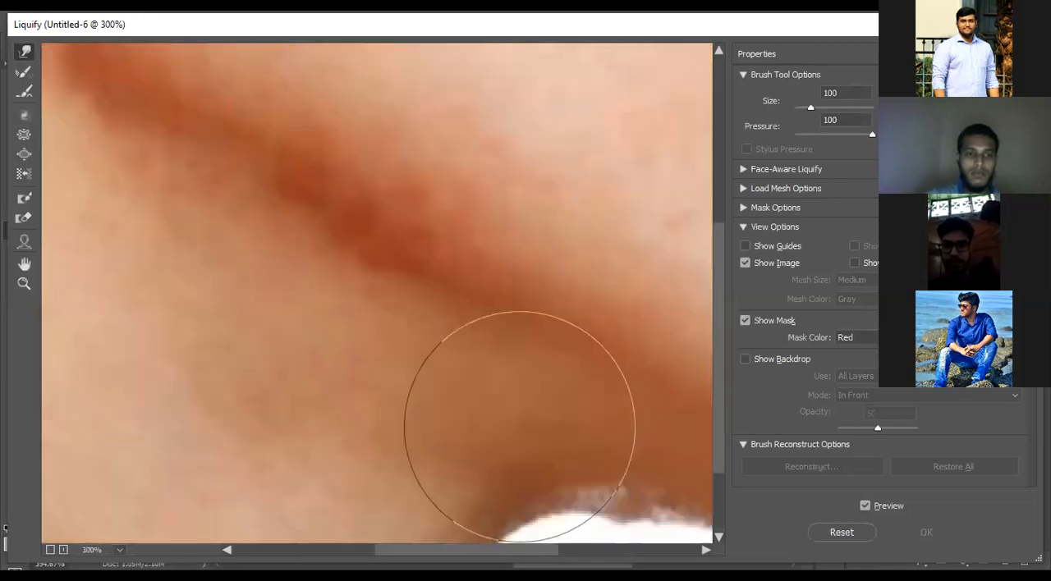
scroll(509, 403, up, 1)
scroll(292, 233, up, 1)
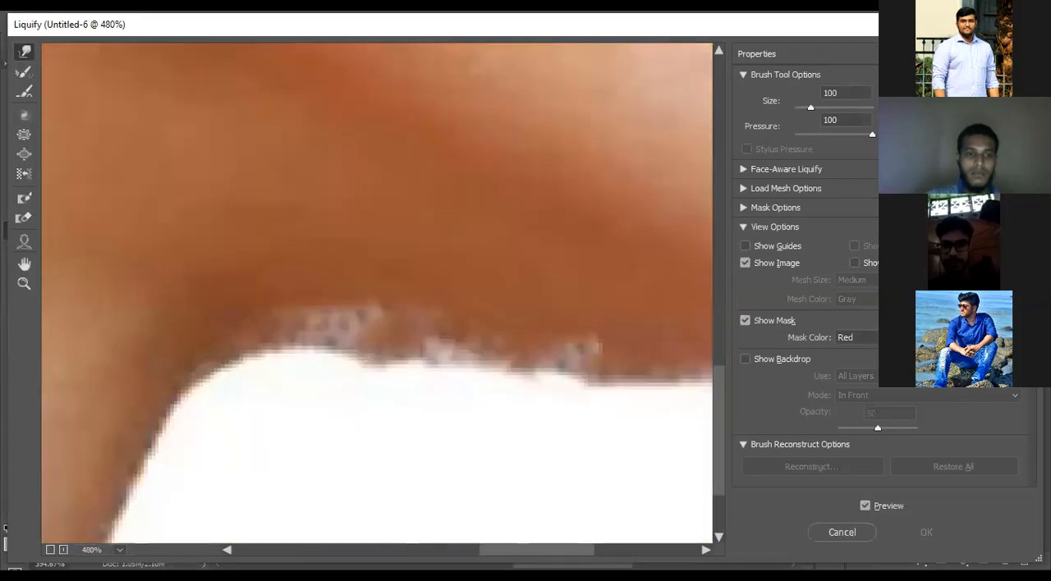
scroll(301, 325, up, 1)
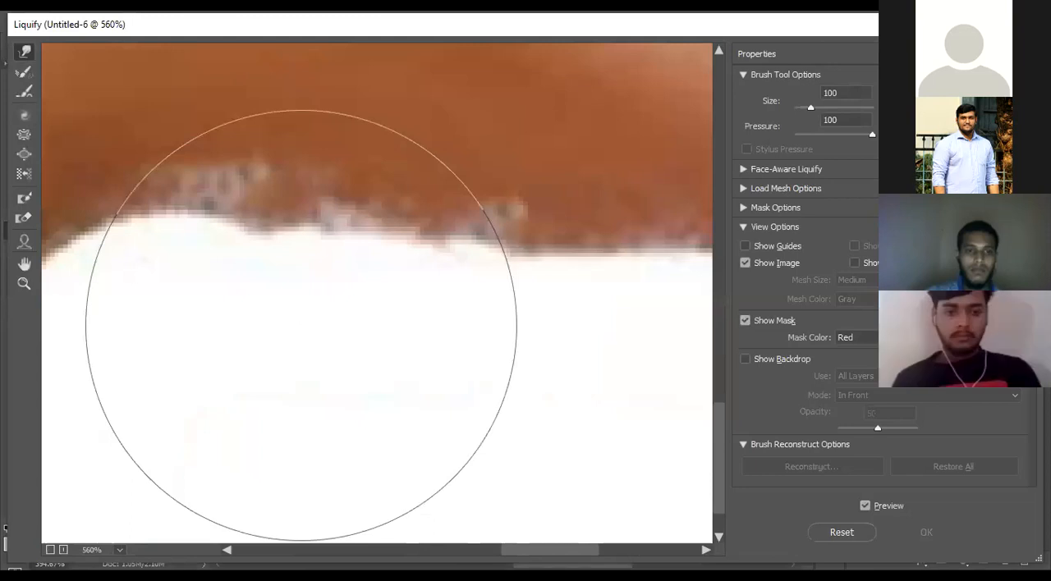
scroll(222, 327, up, 1)
key(bracketleft)
key(bracketleft)
key(bracketleft)
key(bracketleft)
key(bracketleft)
key(bracketleft)
key(bracketleft)
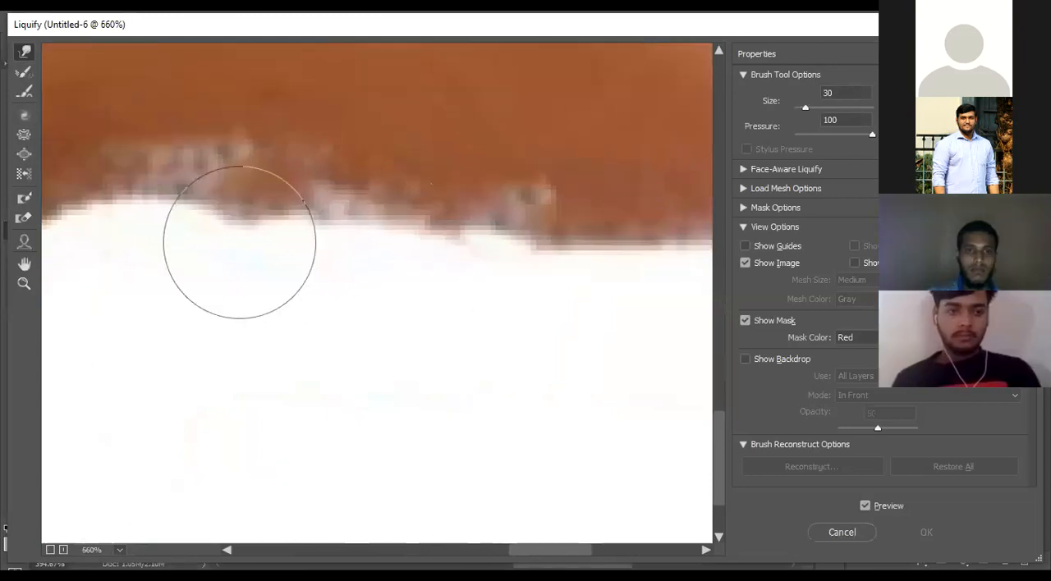
drag(237, 227, 410, 263)
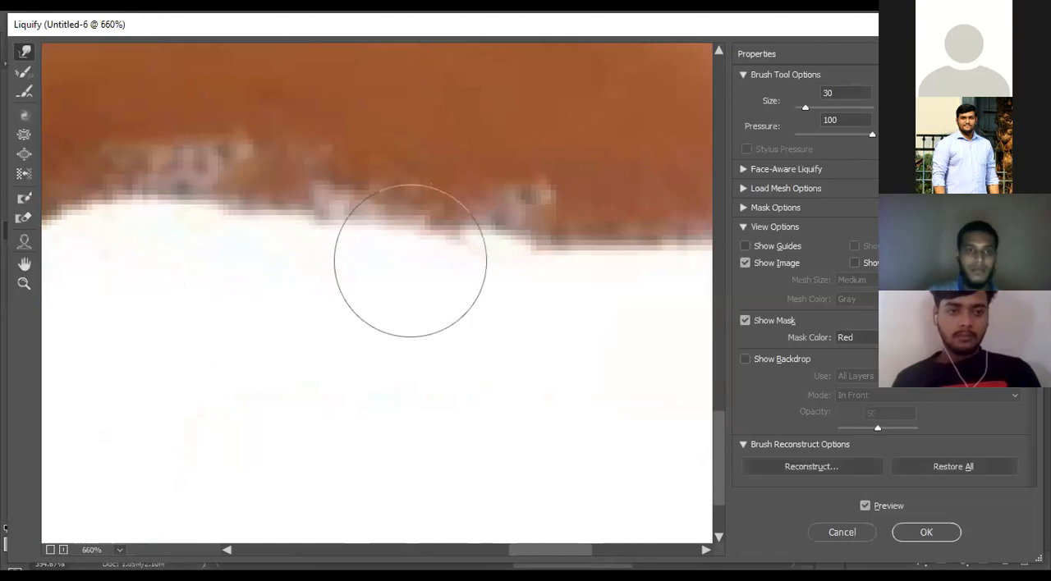
drag(481, 263, 319, 312)
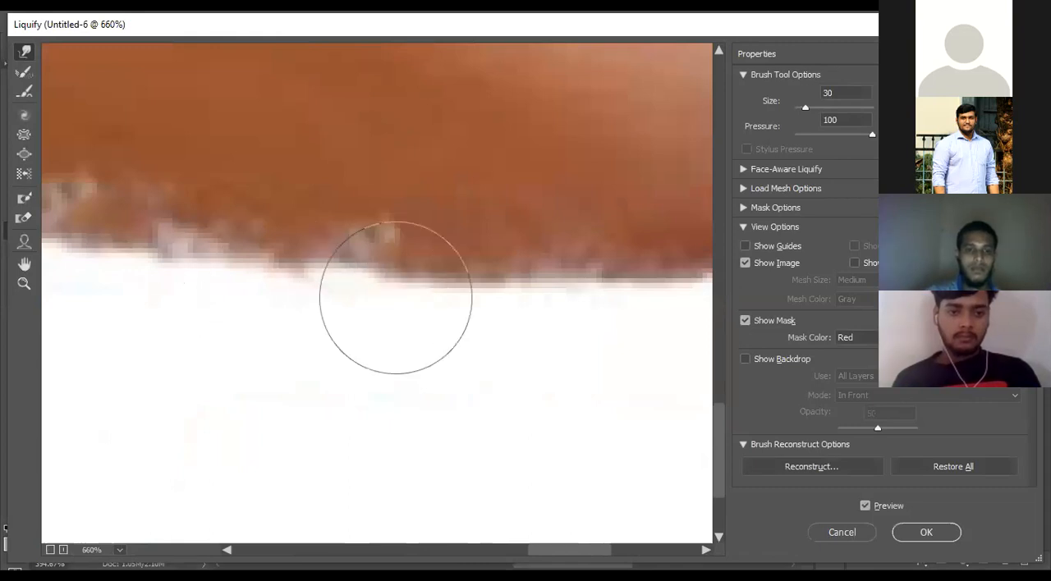
drag(394, 298, 228, 337)
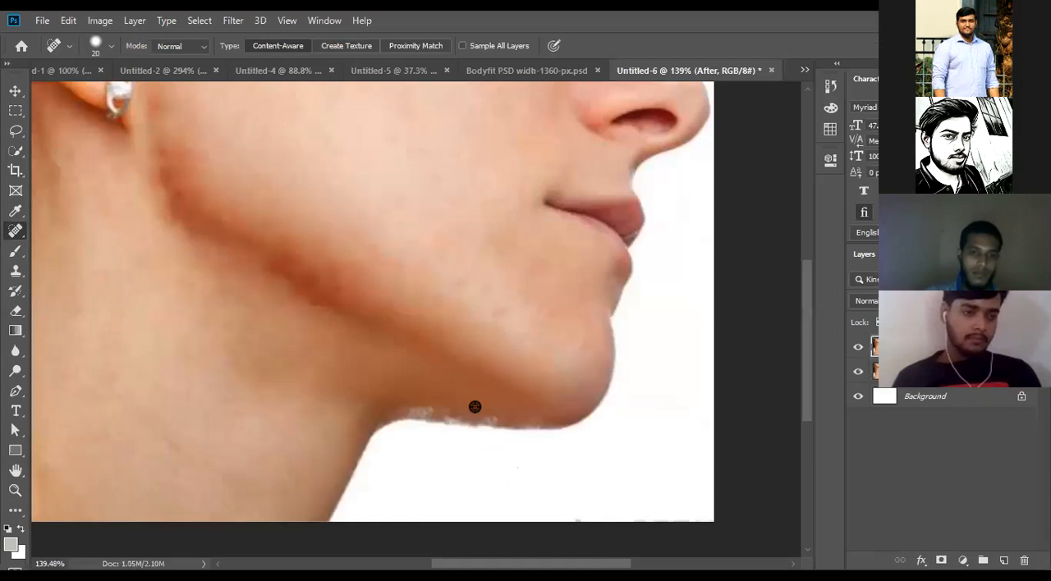
- Compare the retouched face with the original by toggling the After layer's visibility
scroll(473, 407, down, 10)
scroll(482, 422, up, 4)
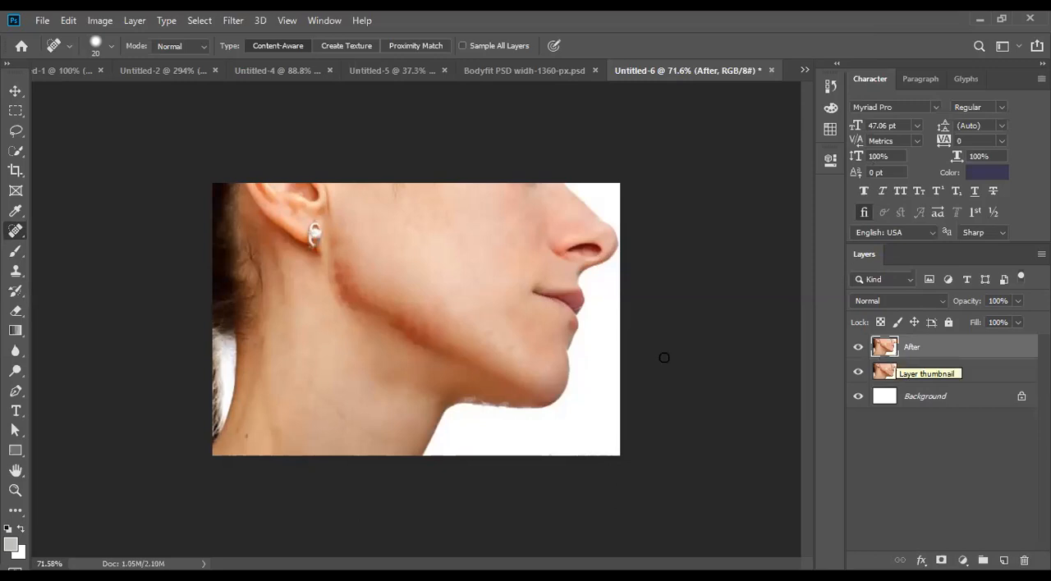
click(858, 348)
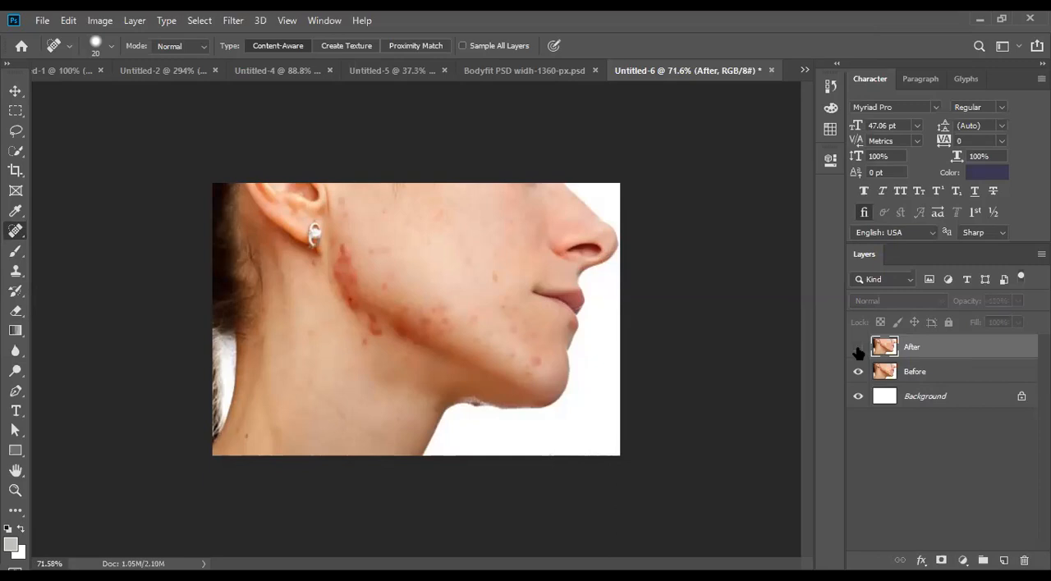
click(858, 349)
click(858, 348)
click(858, 349)
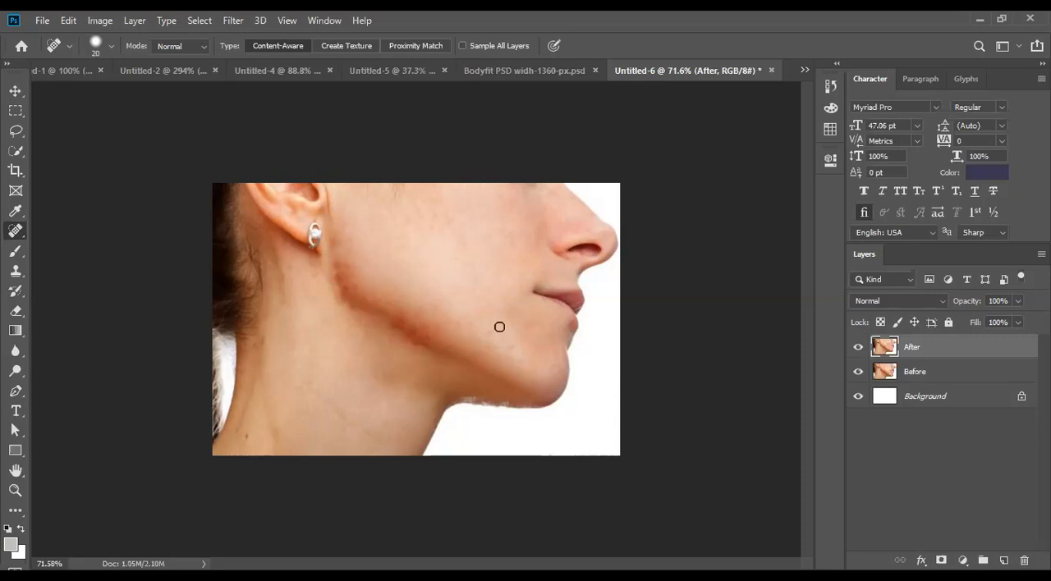
- Enlarge the Spot Healing Brush to size 40 while checking it against the reddish area of the jawline
scroll(387, 331, up, 2)
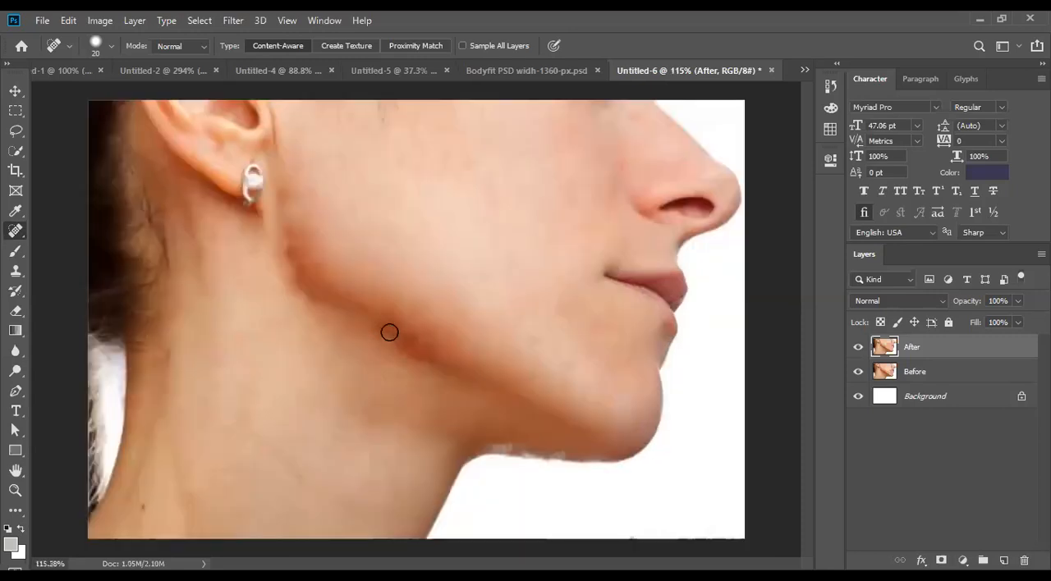
key(bracketright)
key(bracketright)
key(bracketright)
key(bracketright)
key(bracketright)
key(bracketright)
key(bracketright)
key(bracketright)
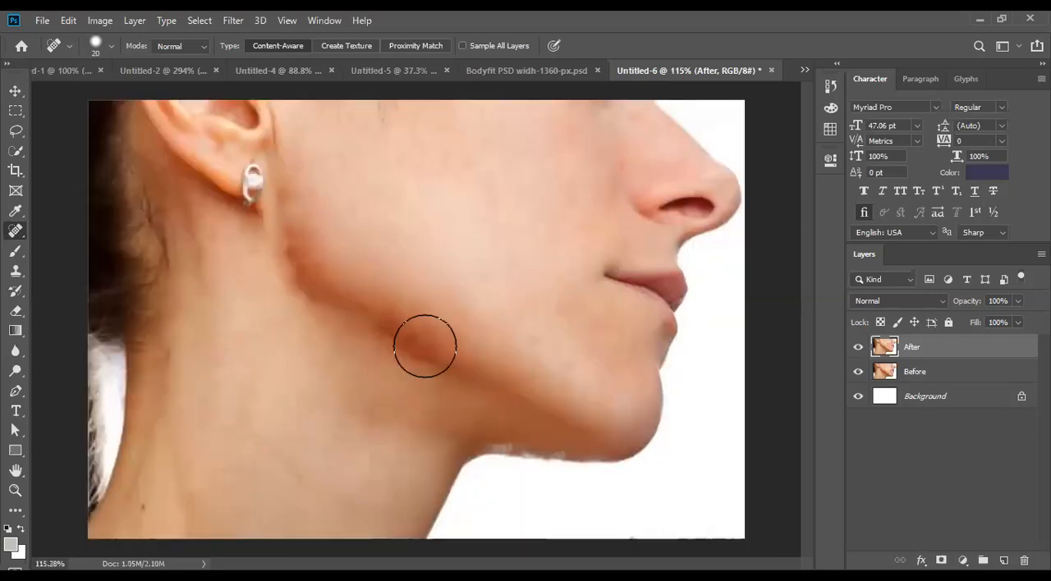
scroll(424, 345, up, 4)
scroll(424, 346, up, 1)
key(bracketright)
key(bracketright)
key(bracketright)
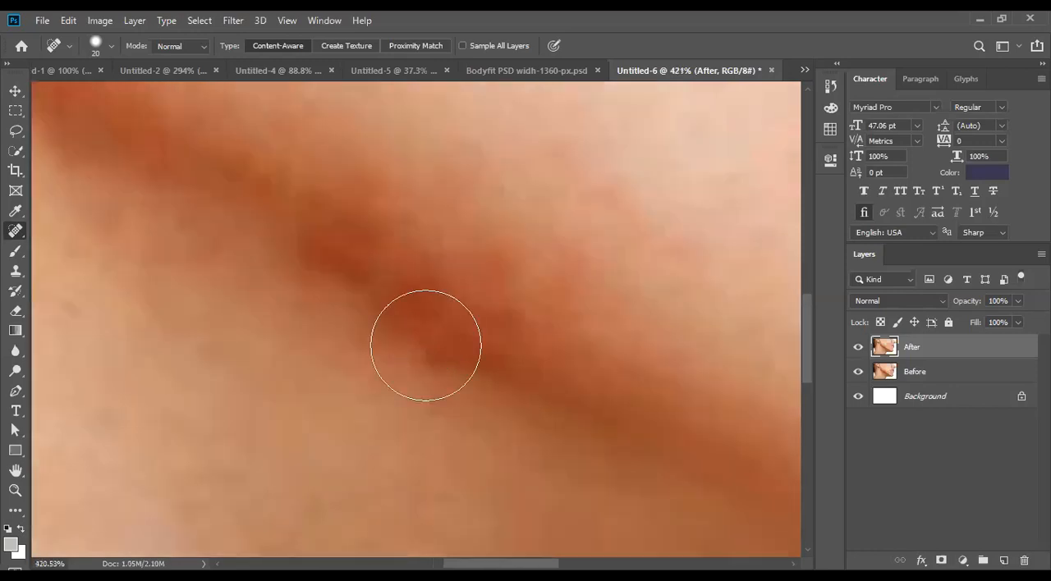
key(bracketright)
scroll(347, 394, down, 8)
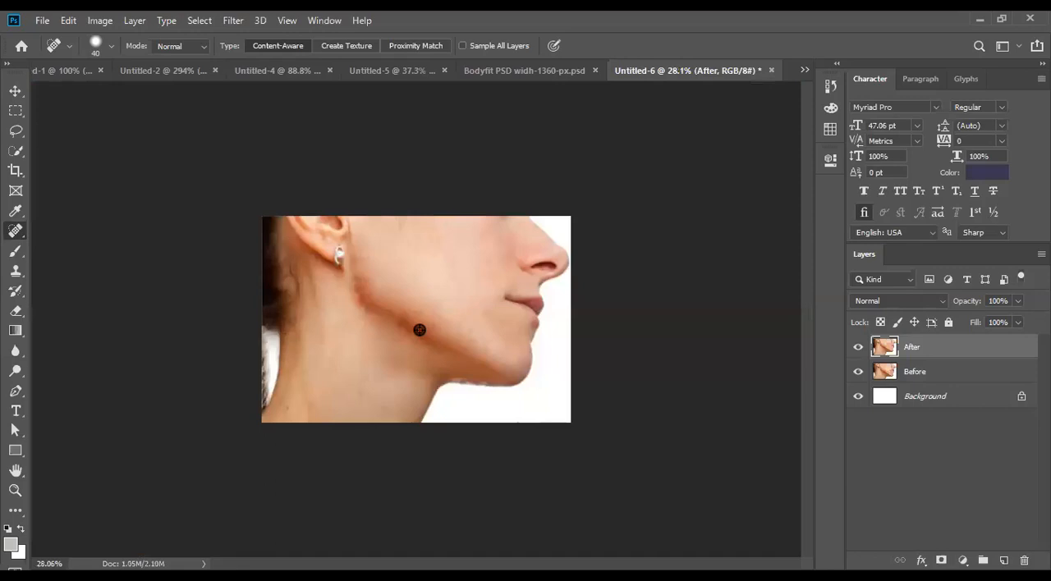
scroll(418, 330, up, 1)
scroll(419, 330, up, 1)
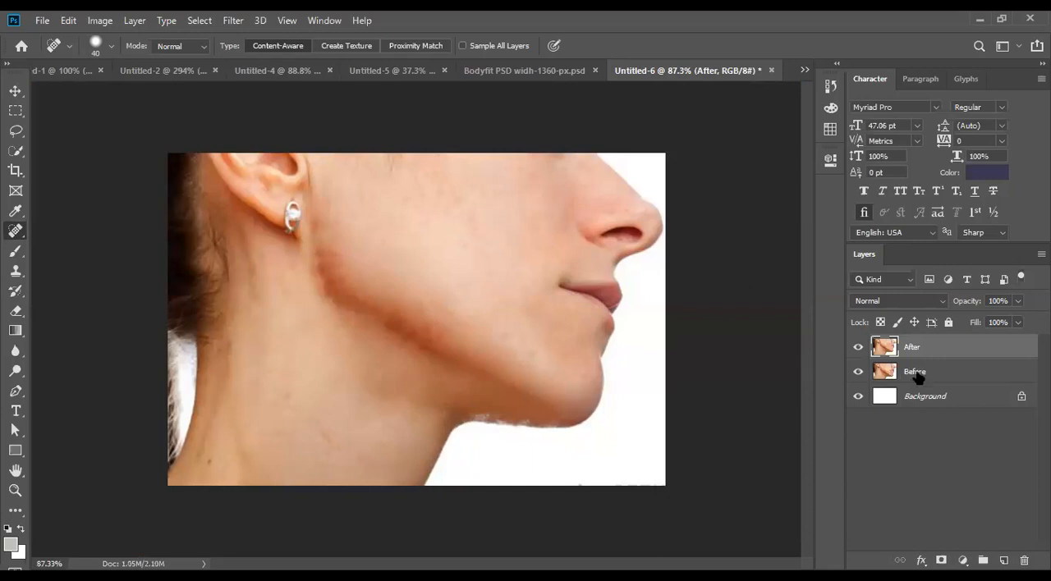
- Group the After and Before layers and name the group "Spot Healing Brusgh Tool"
shift+click(917, 374)
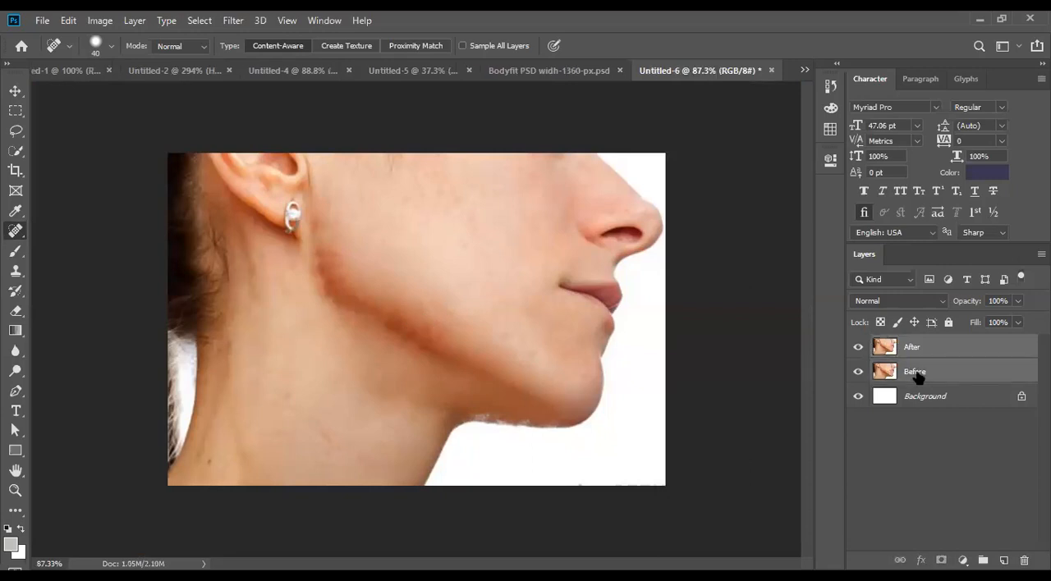
key(ctrl+g)
double_click(913, 345)
text(S)
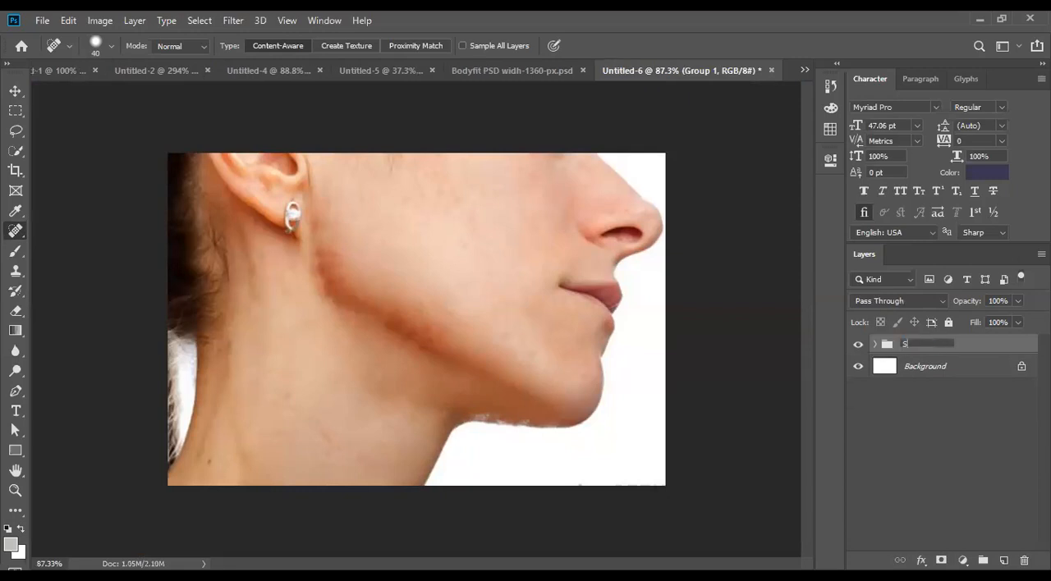
text(pot Heal)
text(ing)
text( Brush)
text(h)
text( Tool)
key(Return)
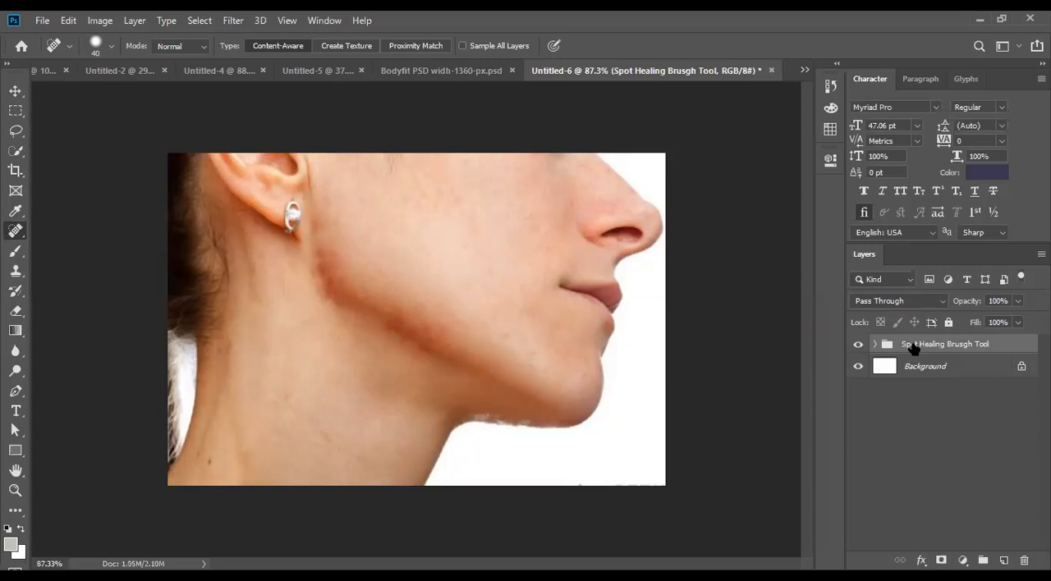
- Duplicate the "Spot Healing Brusgh Tool" group and select the Healing Brush Tool
key(ctrl+j)
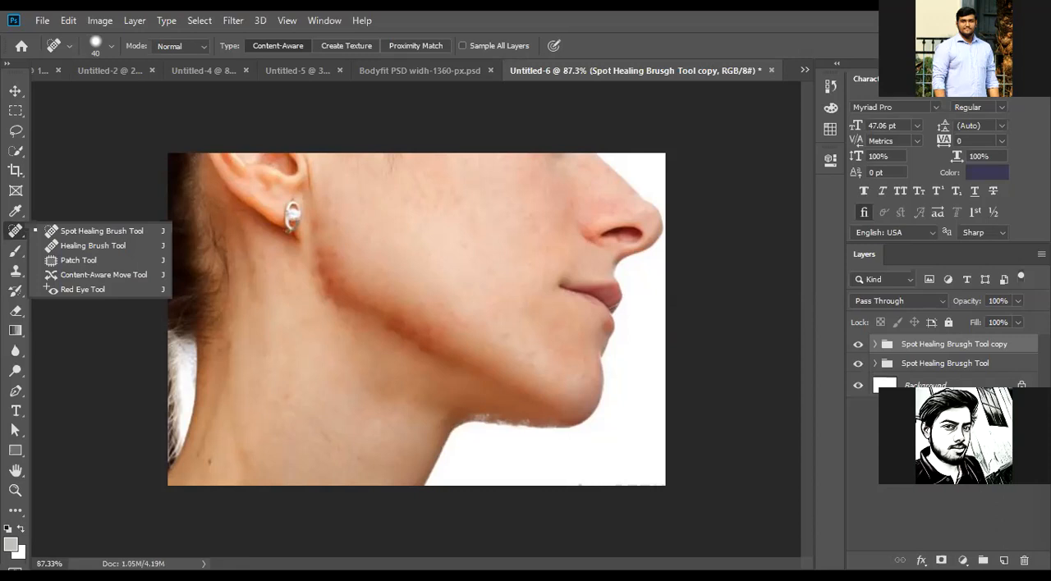
key(Escape)
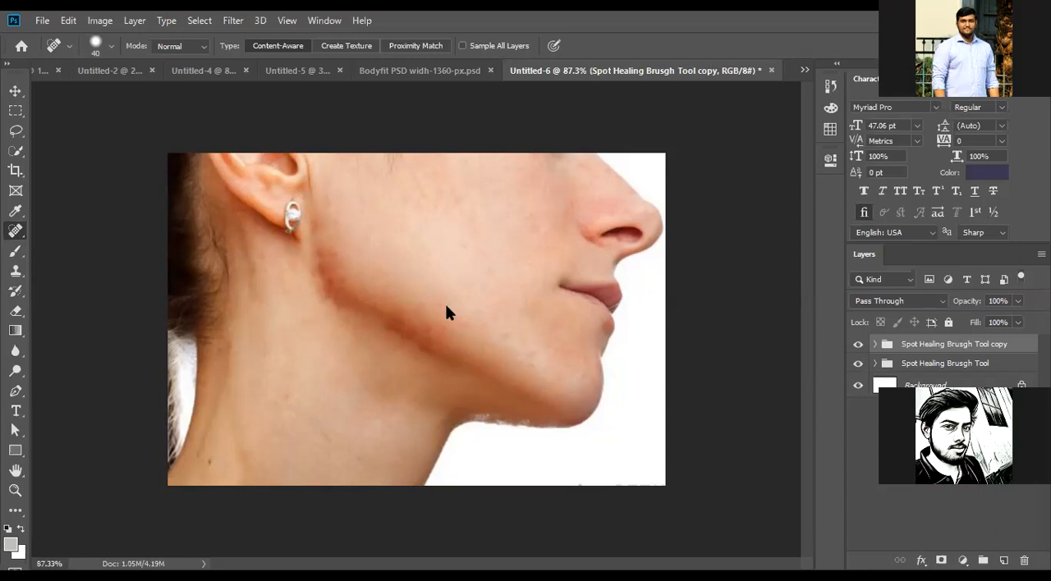
click(20, 232)
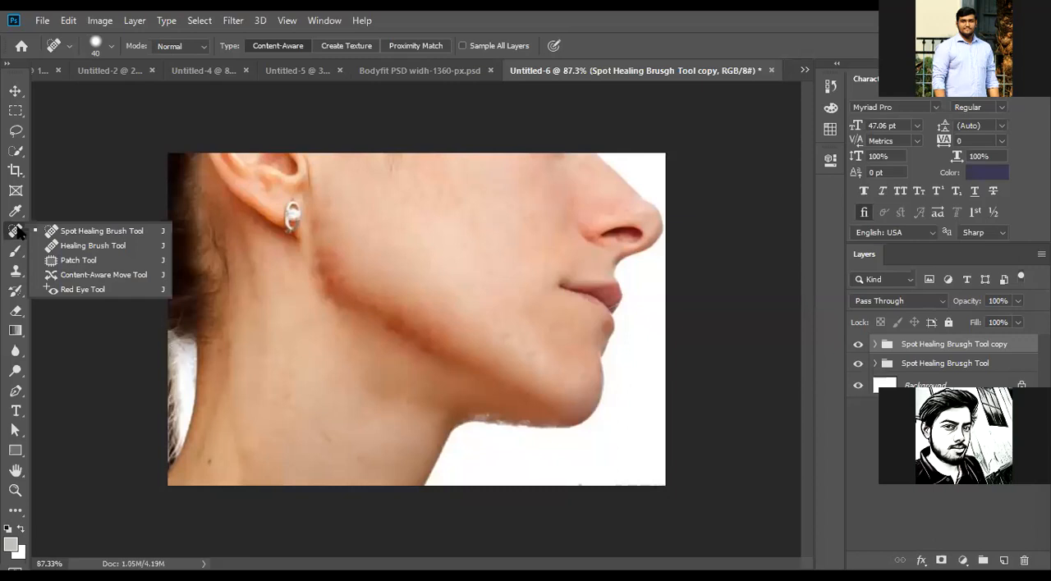
click(92, 246)
- Rename the duplicated group at the top of the layer stack as "Healing Brusgh Tool"
click(16, 90)
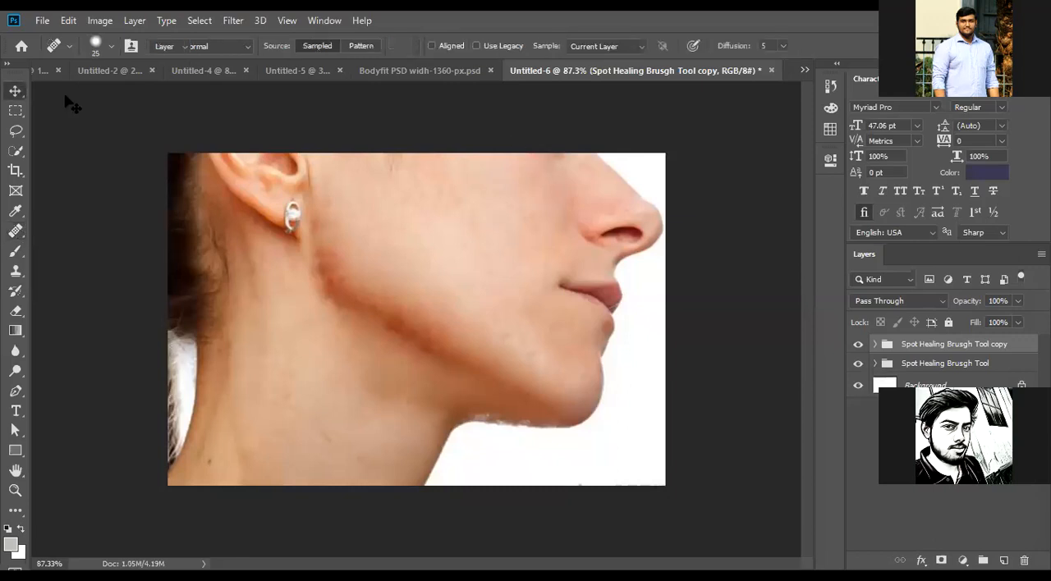
double_click(934, 344)
click(926, 345)
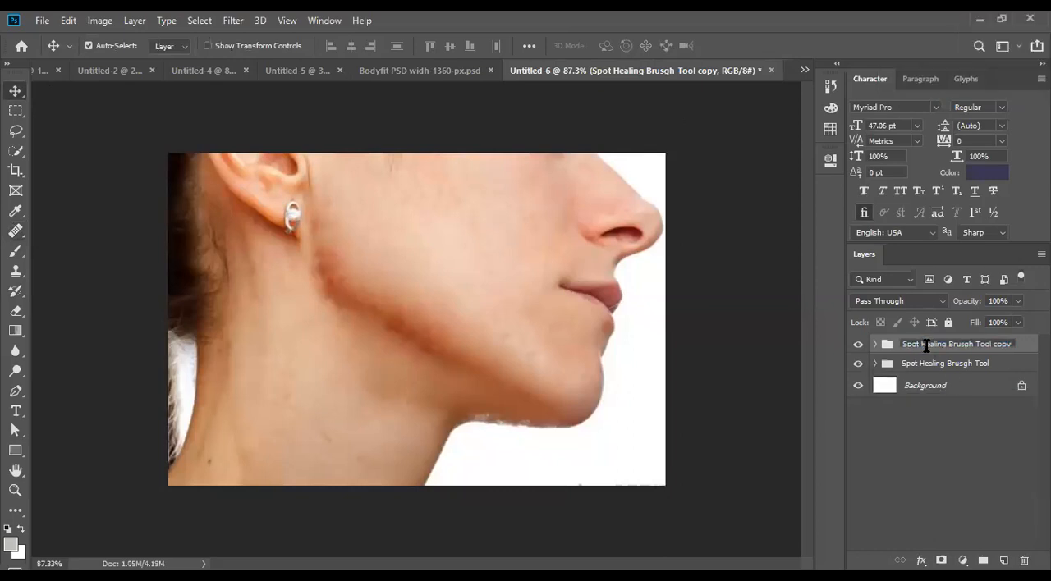
key(BackSpace)
drag(975, 344, 1018, 344)
key(BackSpace)
key(Return)
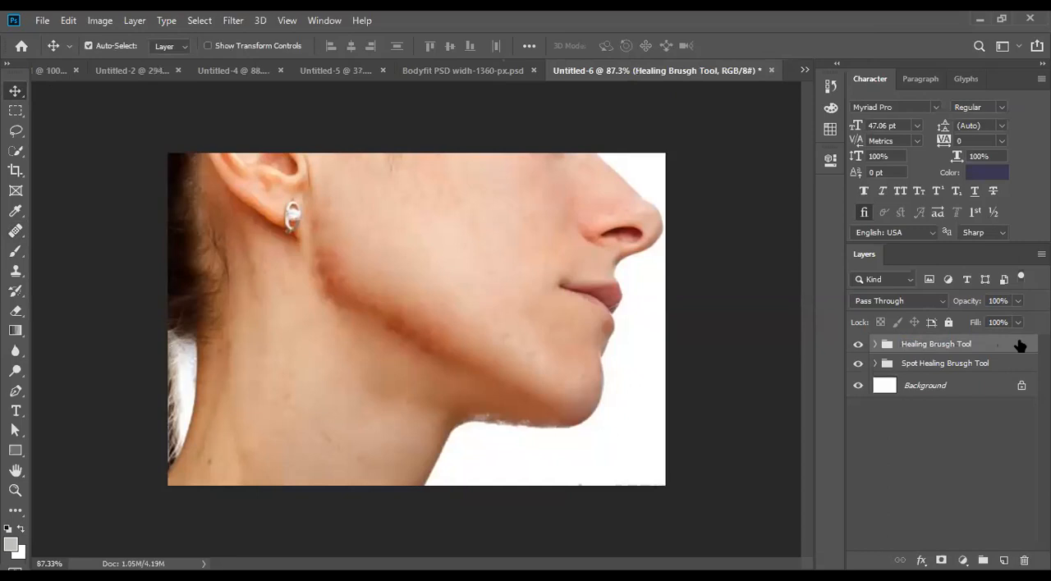
double_click(950, 346)
double_click(945, 367)
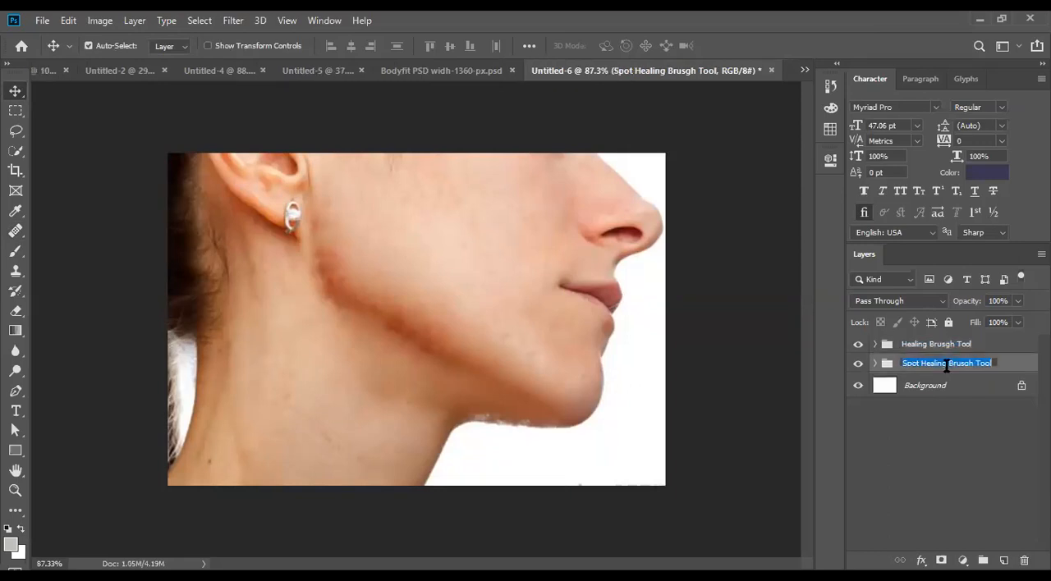
click(942, 346)
double_click(942, 346)
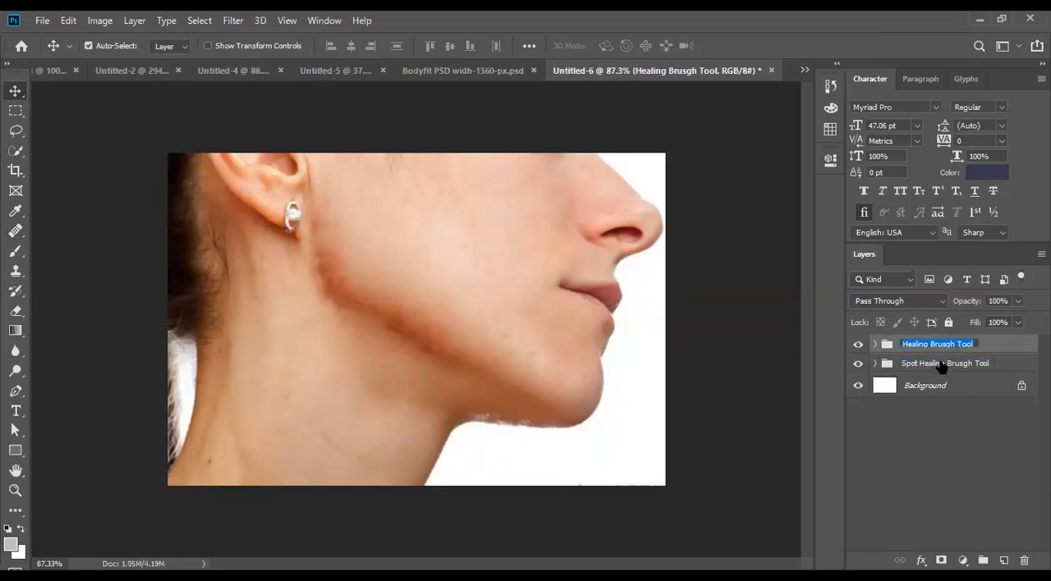
double_click(940, 364)
click(941, 346)
double_click(942, 346)
click(984, 346)
- Expand the "Healing Brusgh Tool" group and delete its After layer
click(873, 344)
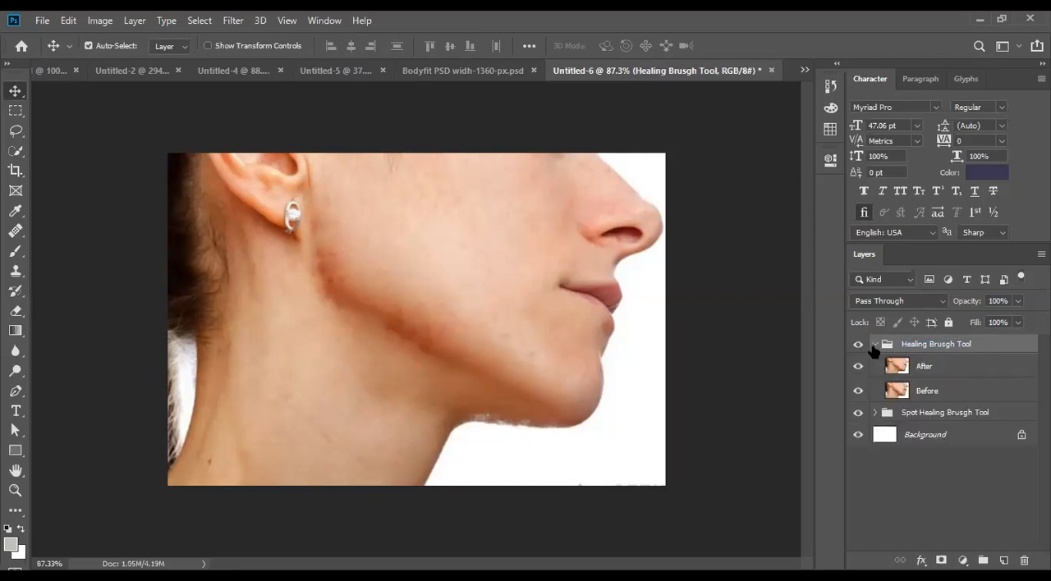
click(929, 366)
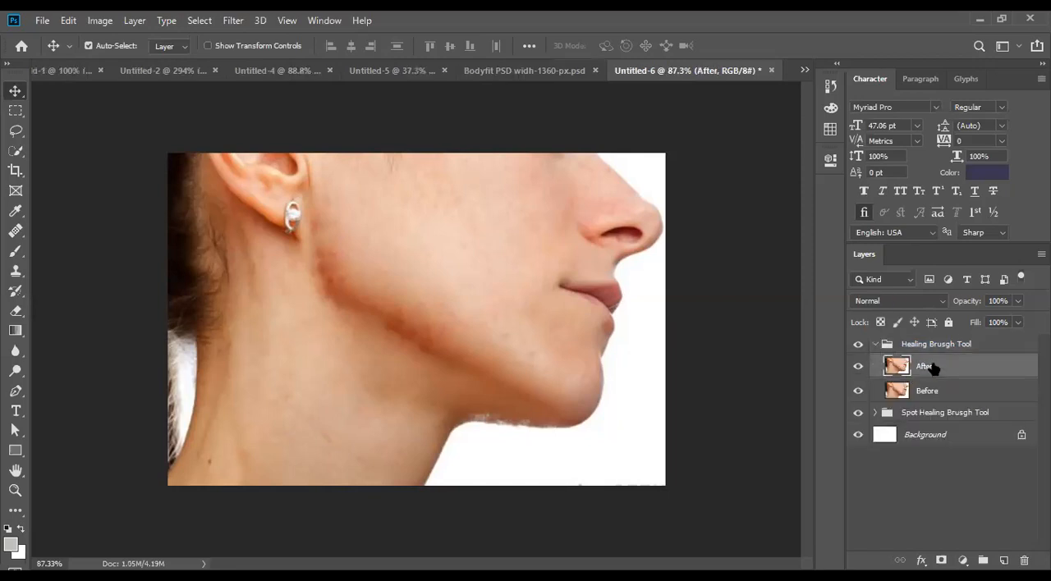
key(Delete)
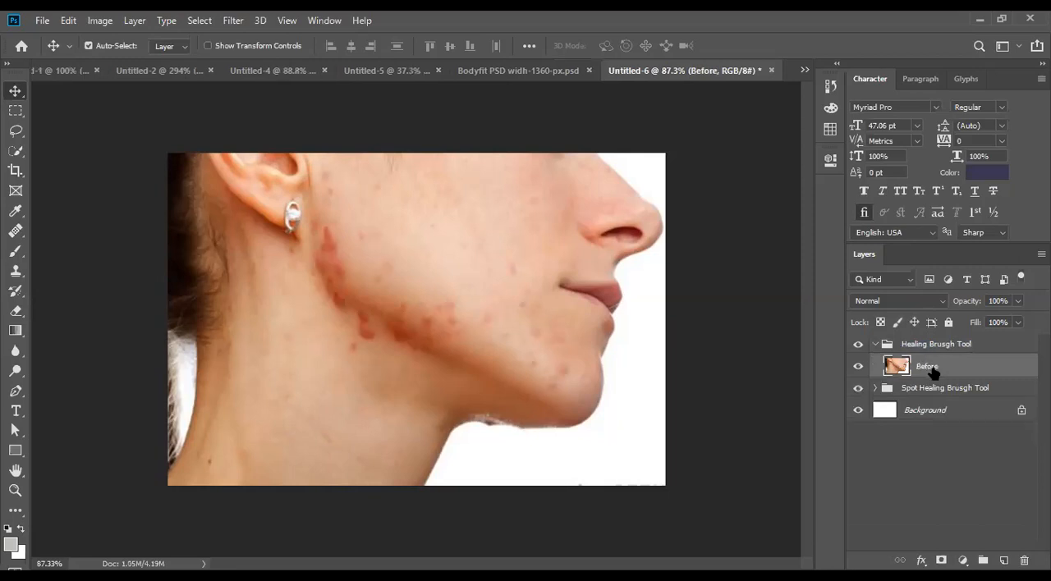
- Duplicate the Before layer inside the "Healing Brusgh Tool" group and name the copy "After"
key(ctrl+j)
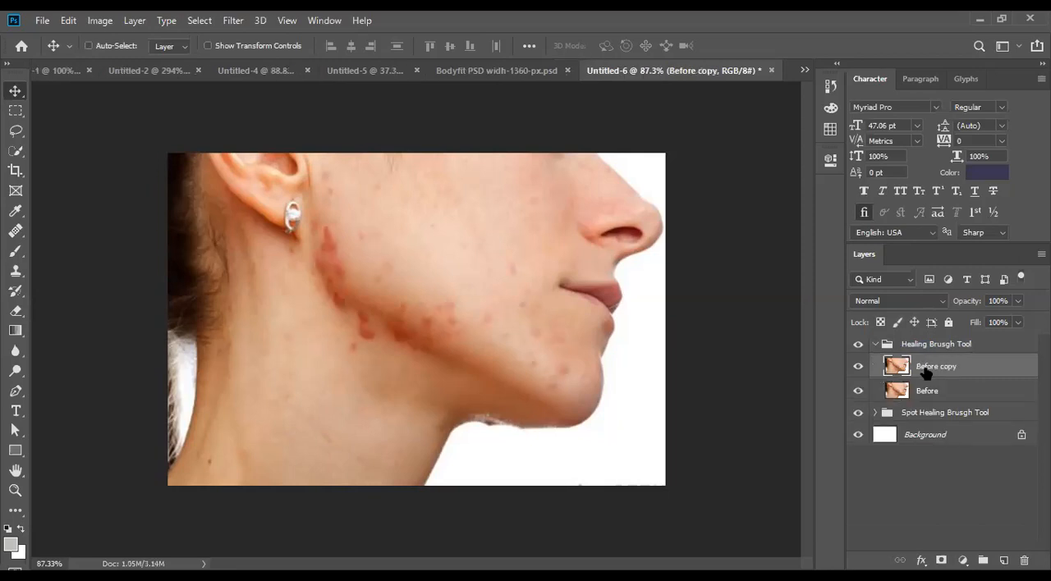
double_click(925, 368)
text(After)
key(Return)
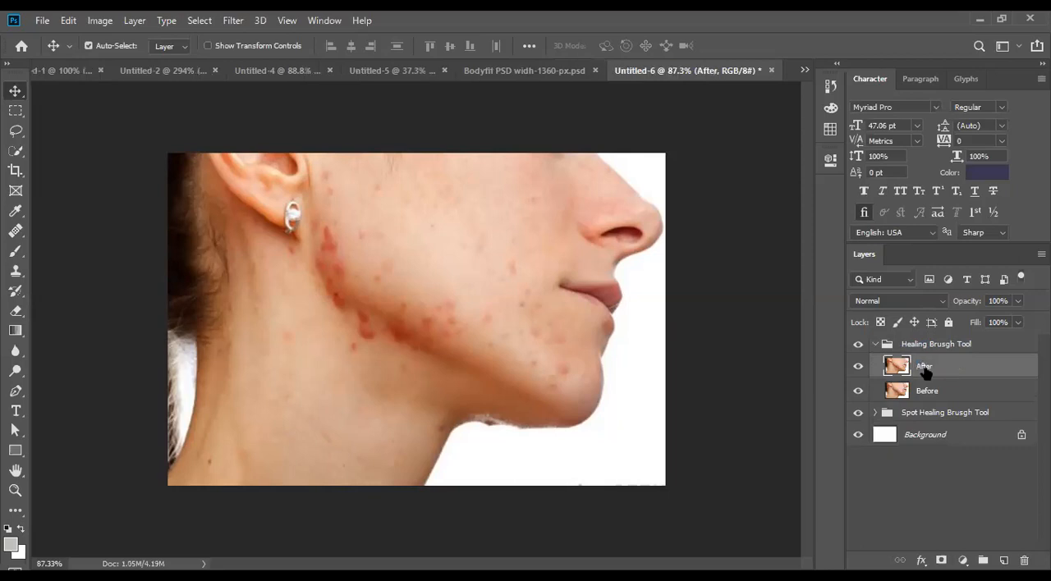
- Heal several red spots on the lower cheek above the jawline with the Healing Brush Tool at size 25 on the After layer
click(16, 233)
click(12, 234)
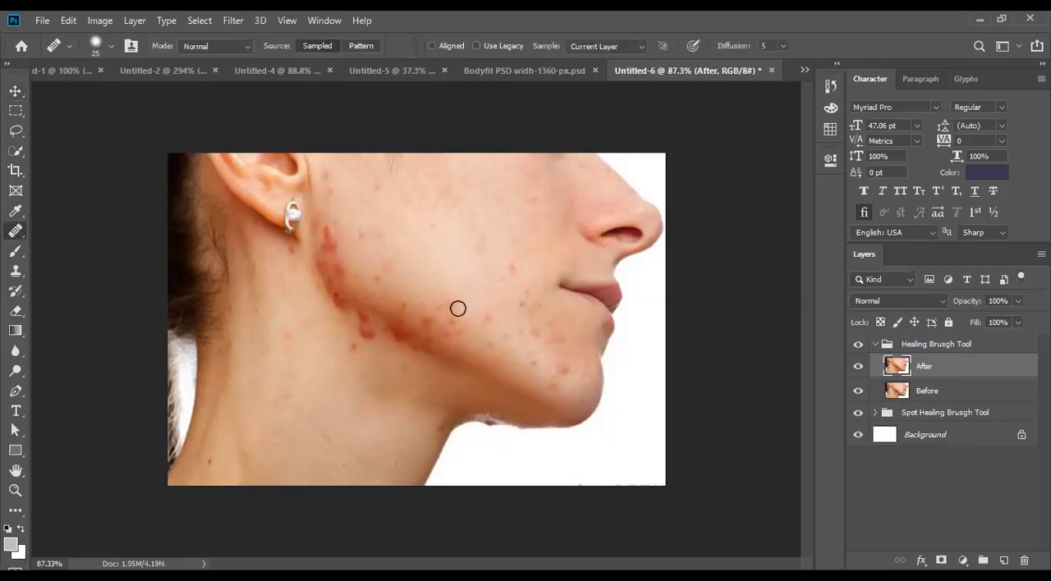
scroll(457, 308, up, 4)
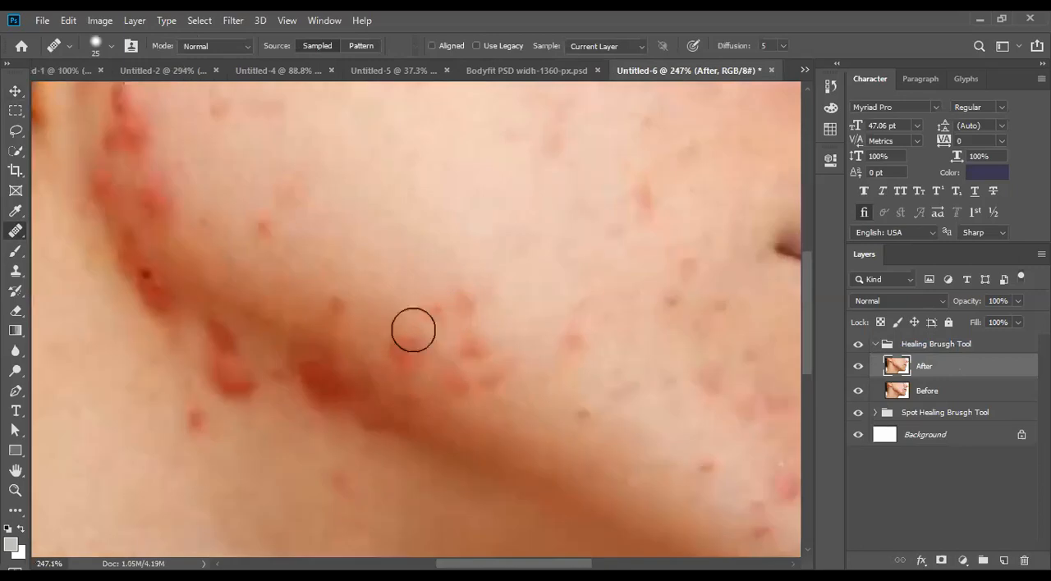
scroll(363, 353, up, 5)
scroll(362, 351, down, 3)
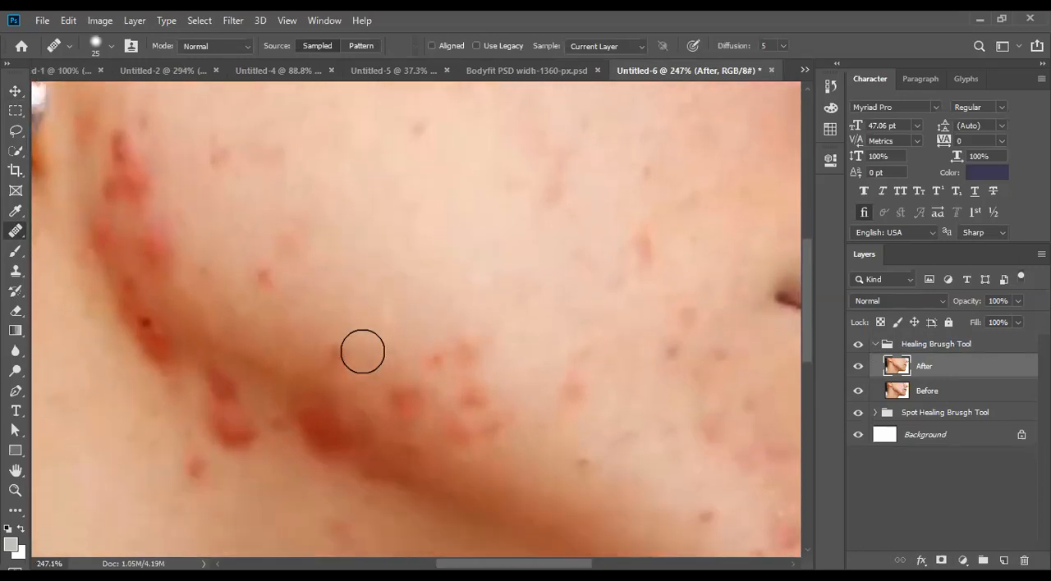
scroll(362, 352, down, 5)
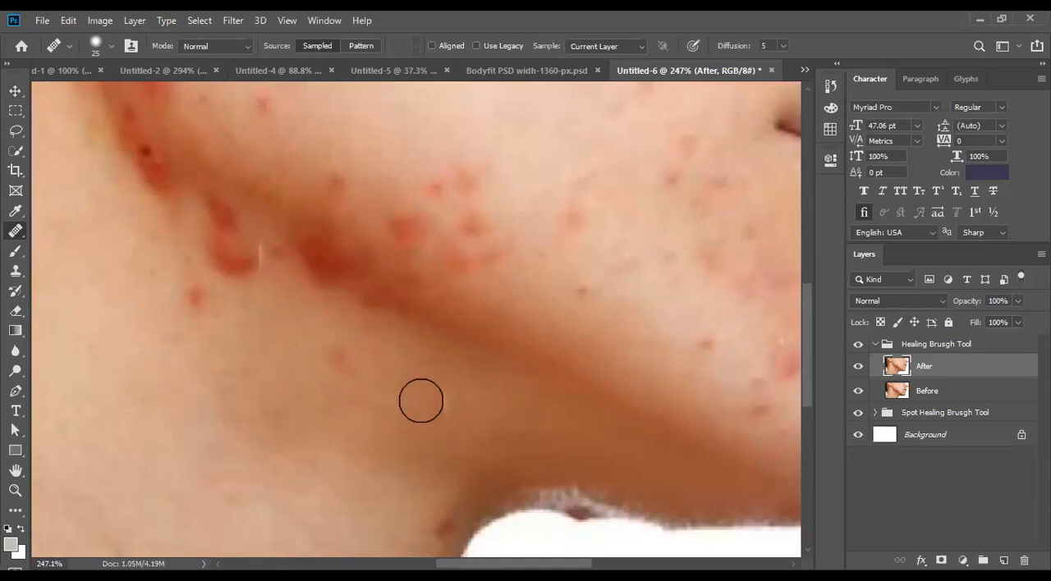
scroll(421, 401, up, 4)
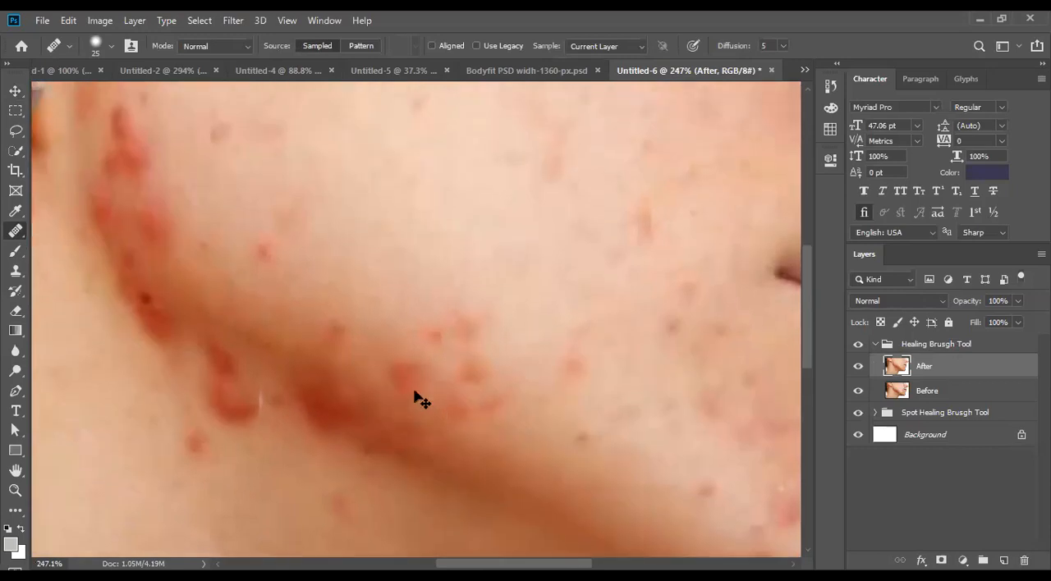
scroll(410, 390, up, 2)
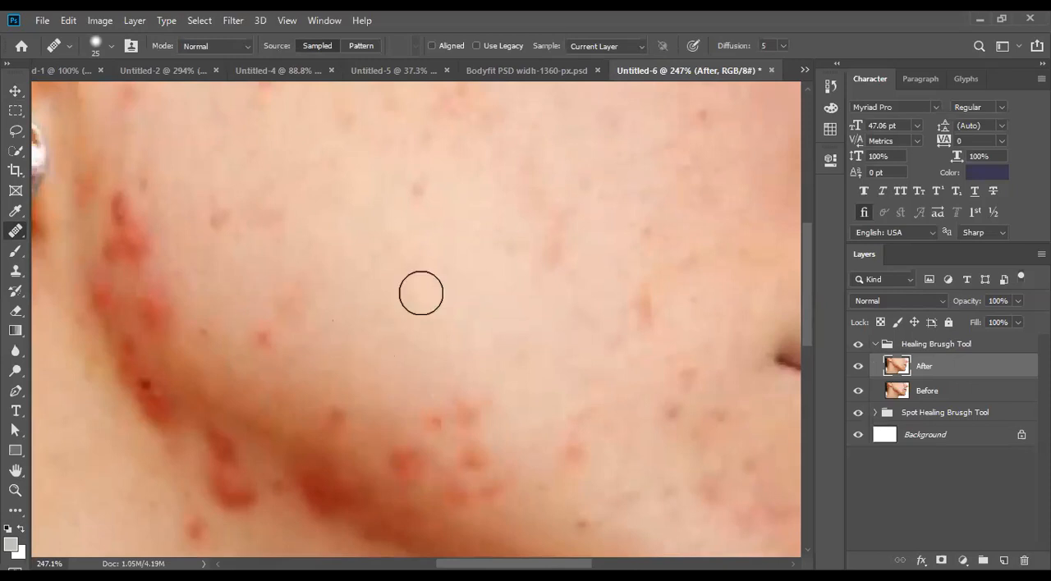
scroll(421, 293, down, 1)
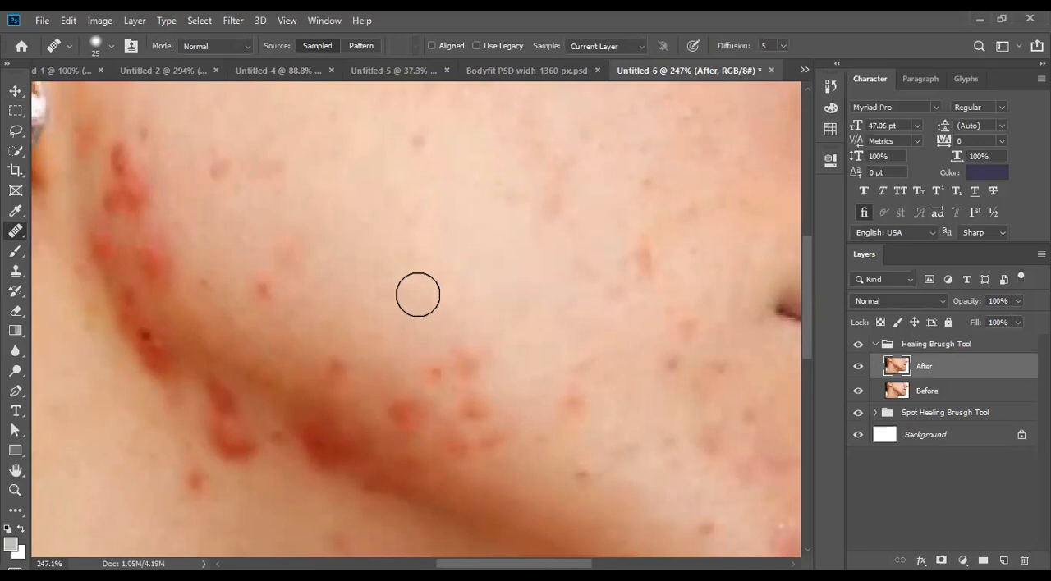
scroll(402, 308, down, 1)
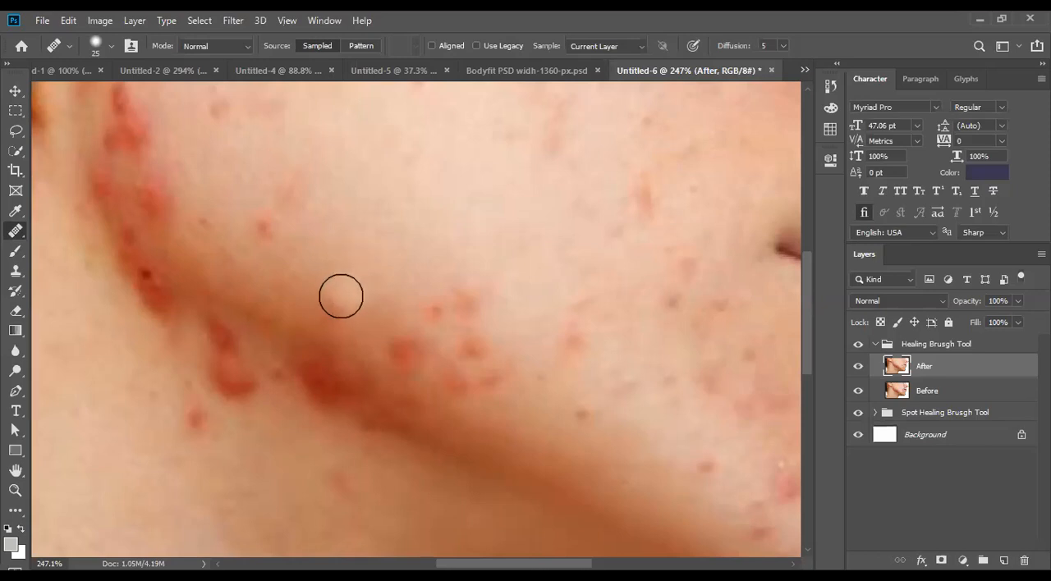
drag(361, 364, 358, 381)
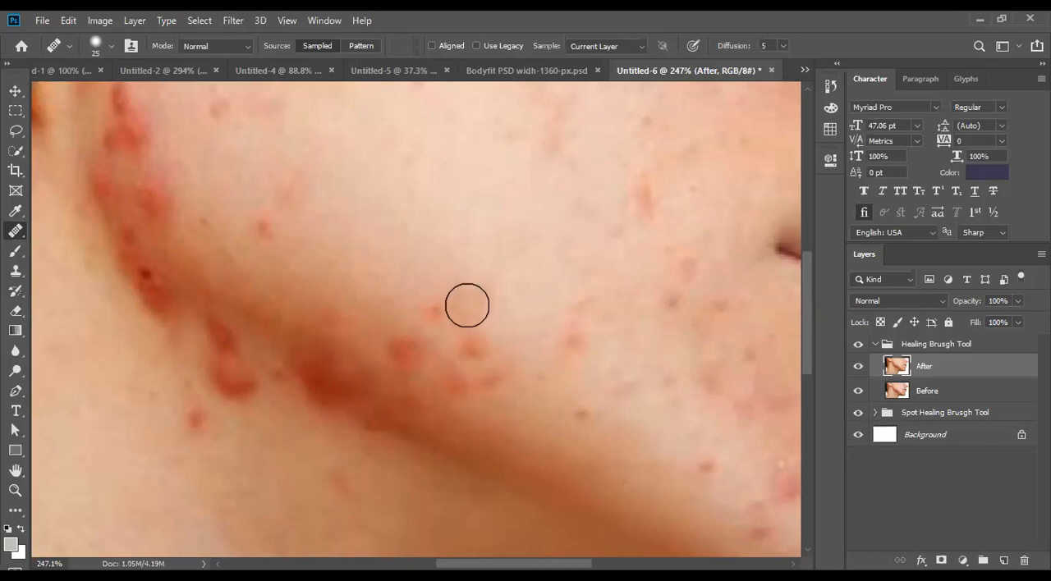
click(535, 304)
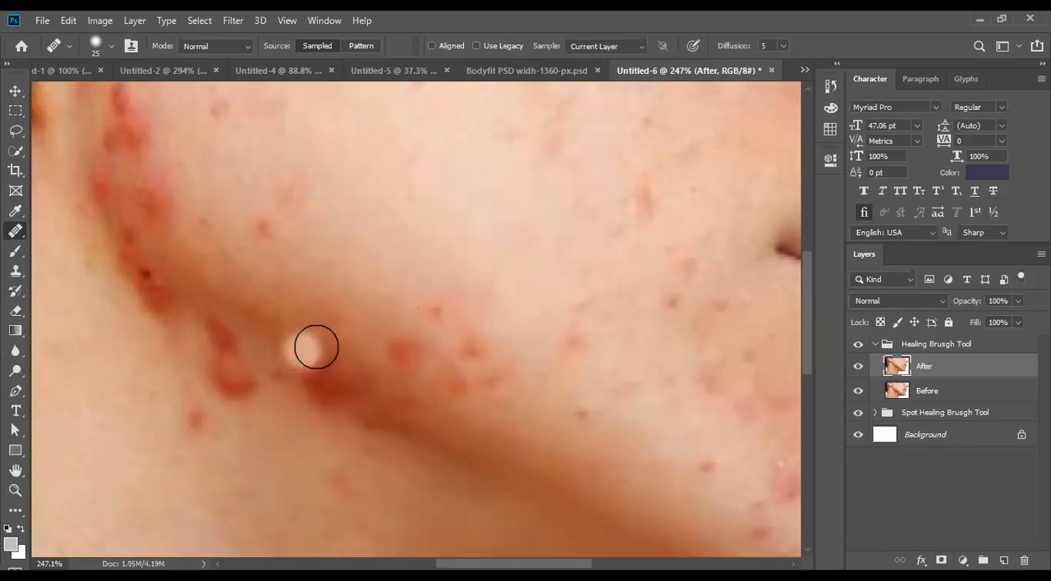
click(465, 371)
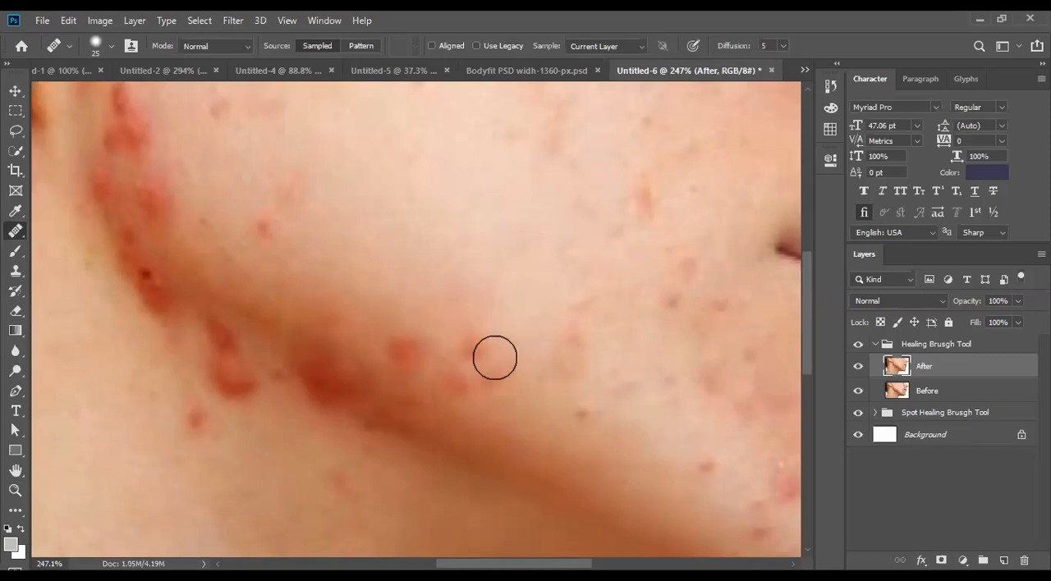
click(471, 343)
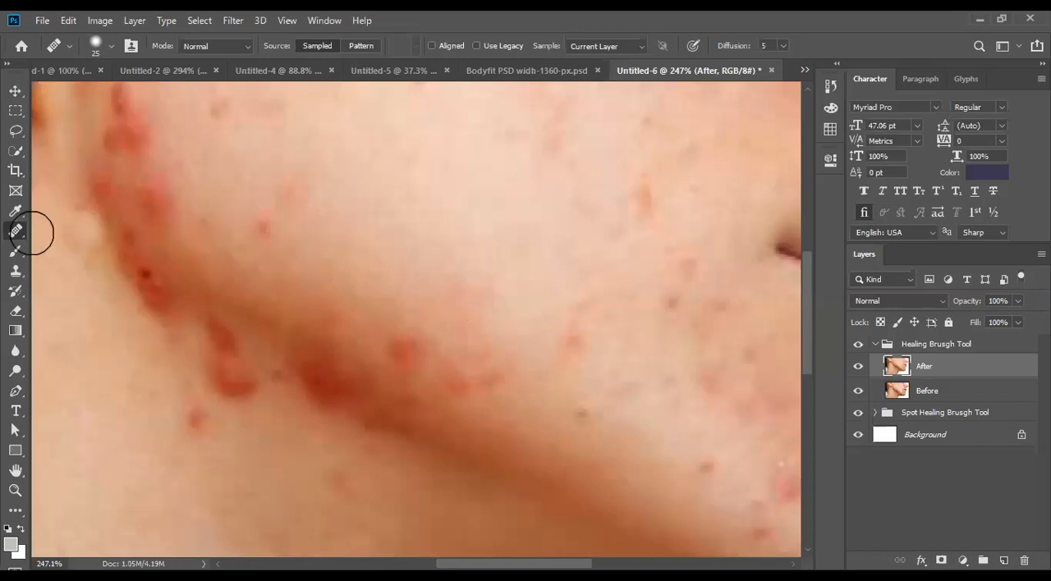
- Switch to the Spot Healing Brush Tool and heal two isolated red spots on the cheek
right_click(15, 233)
click(75, 235)
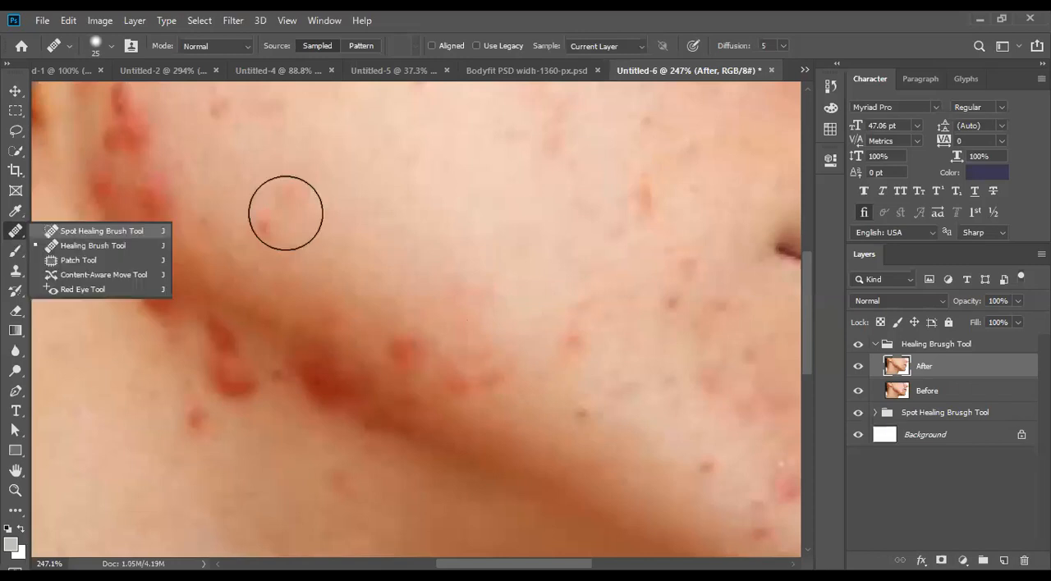
click(265, 228)
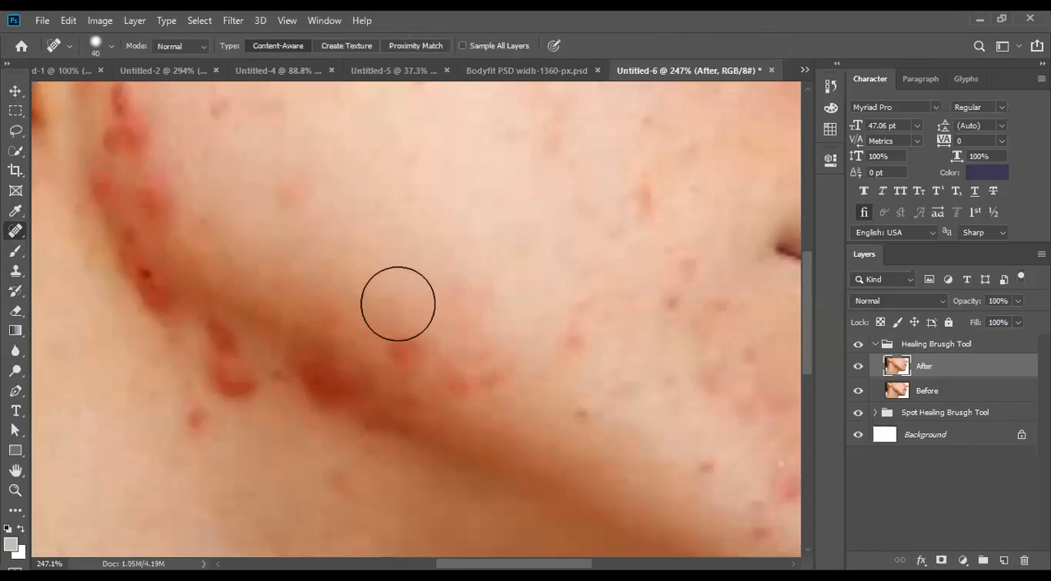
click(640, 201)
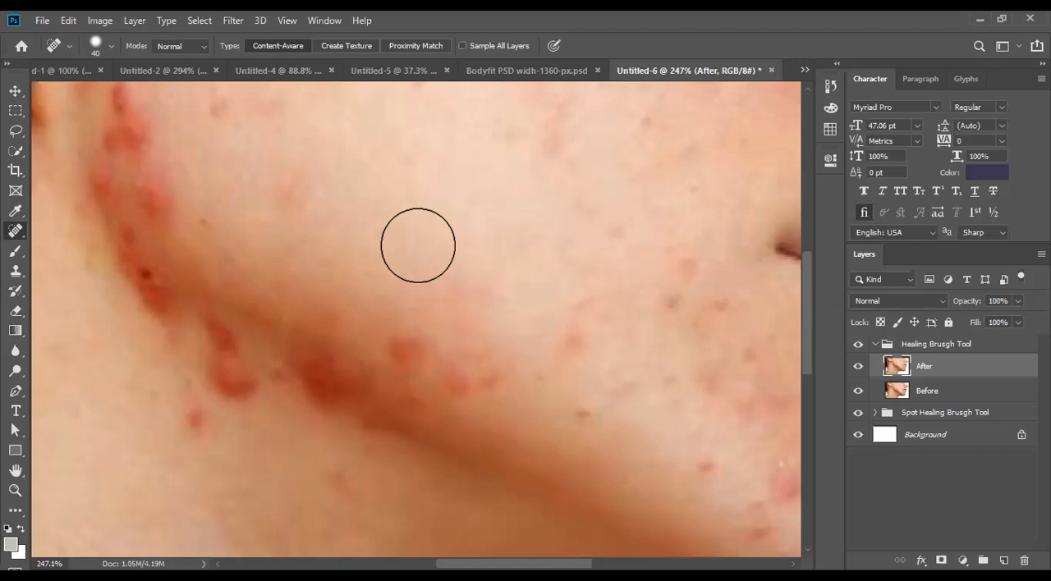
- Try to sample a source point on the clear cheek skin with the Spot Healing Brush Tool
key(alt)
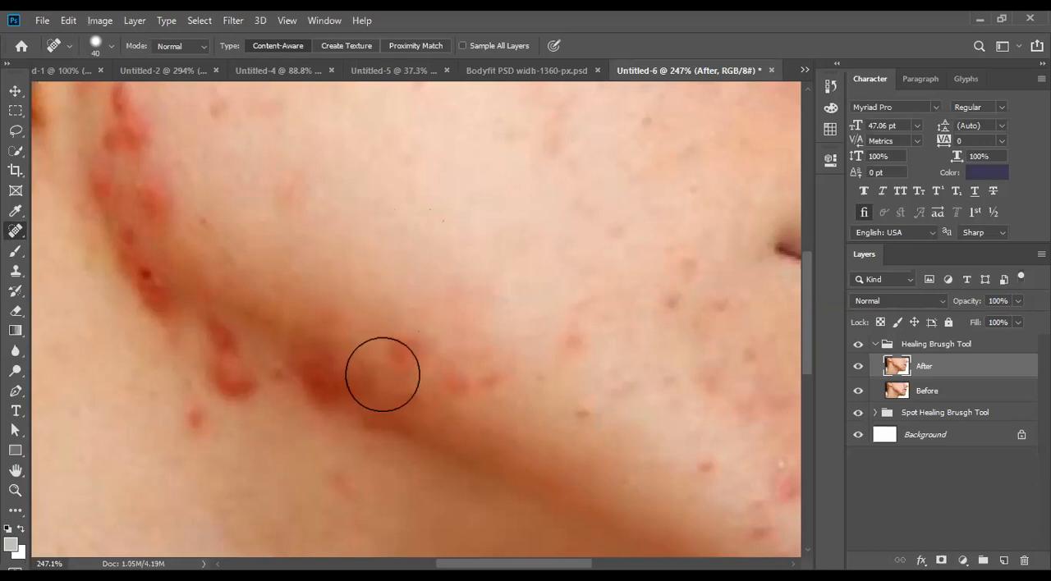
alt+click(413, 270)
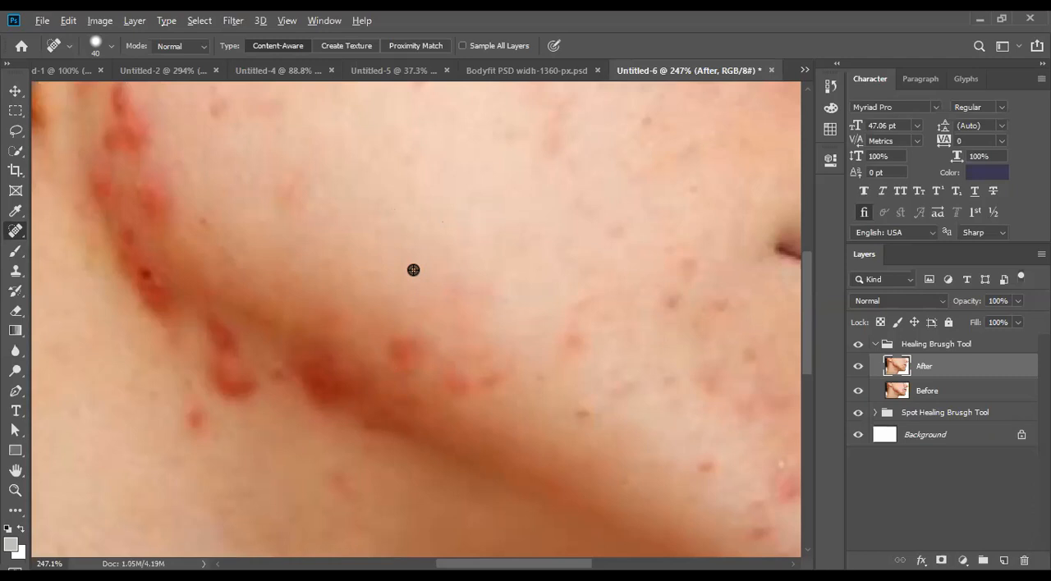
alt+click(412, 270)
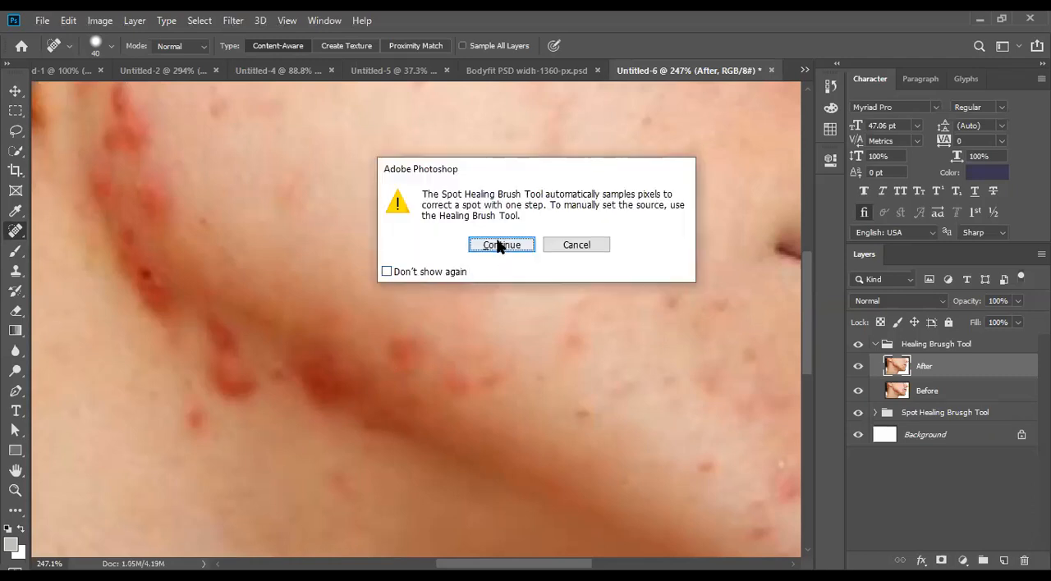
click(500, 245)
alt+click(415, 265)
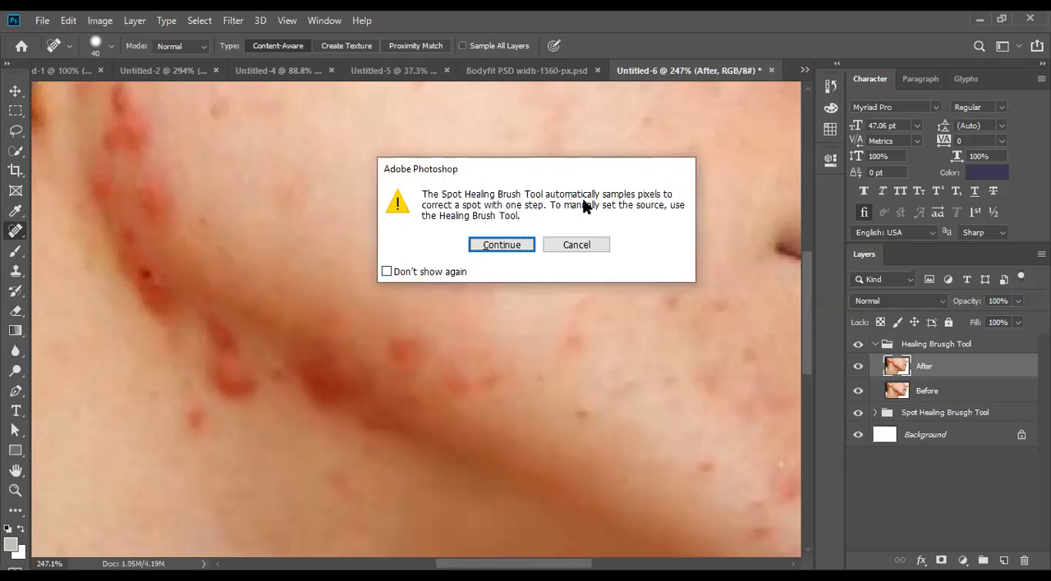
click(591, 245)
- Switch to the Healing Brush Tool at size 40, sample clear cheek skin and heal the red spot just above the jawline
right_click(15, 230)
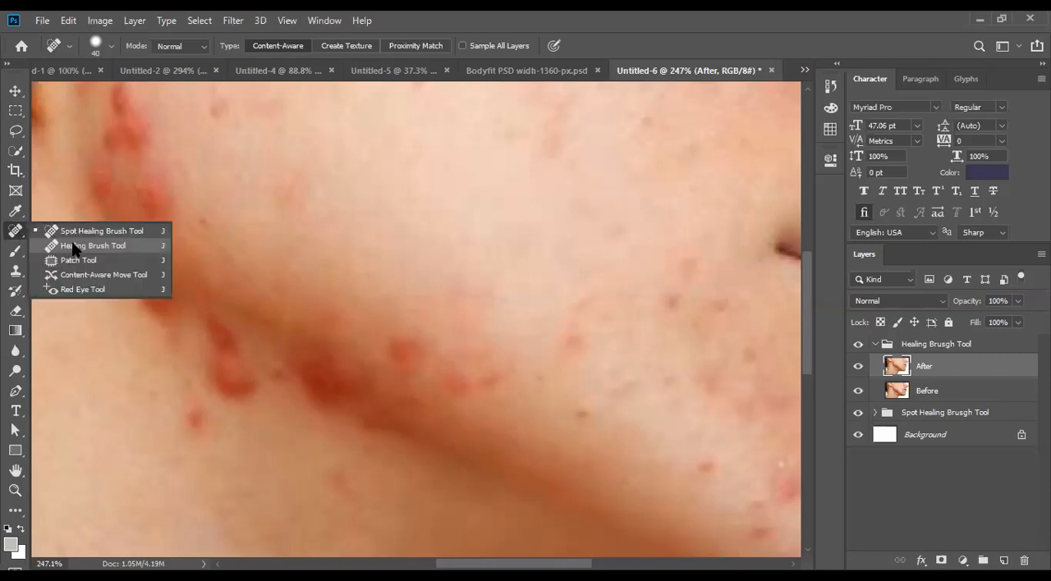
click(90, 245)
key(])
key(])
key(alt)
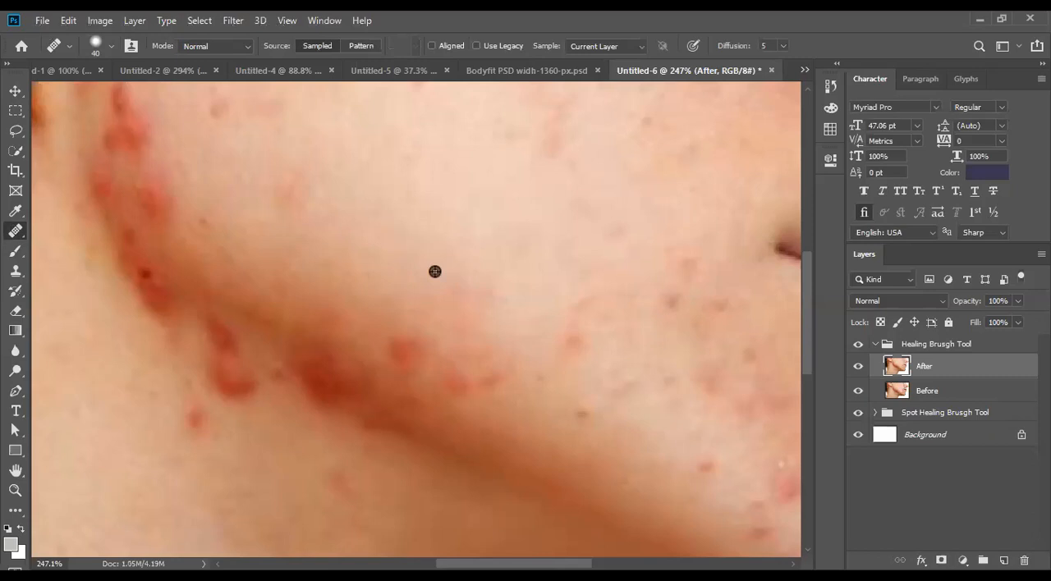
alt+click(435, 271)
click(410, 347)
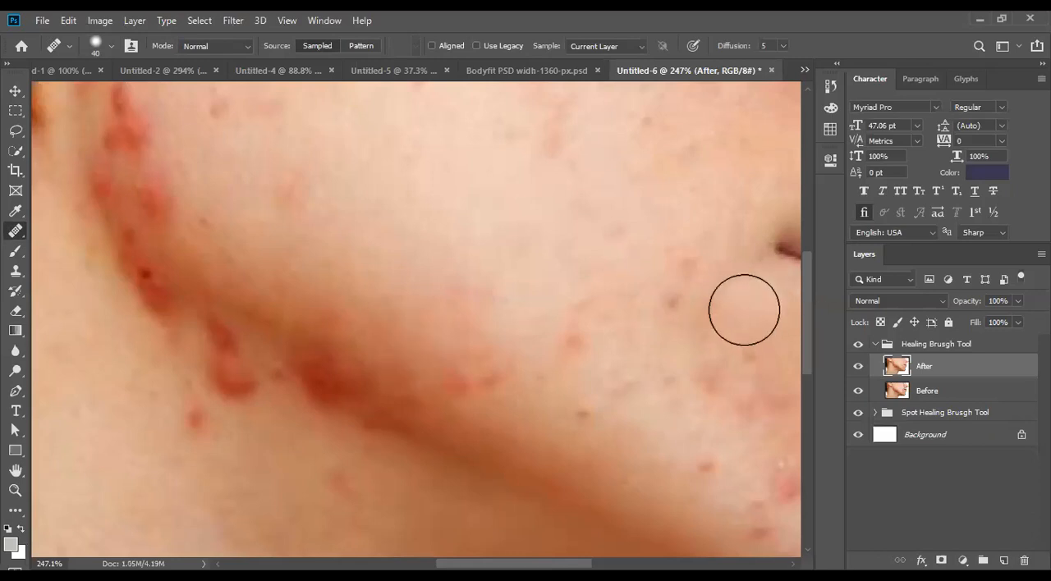
- Heal the red blotches on the lower cheek and just below the jawline with the size 40 Healing Brush
mouse_move(464, 375)
mouse_down()
mouse_move(530, 373)
mouse_move(517, 374)
mouse_up()
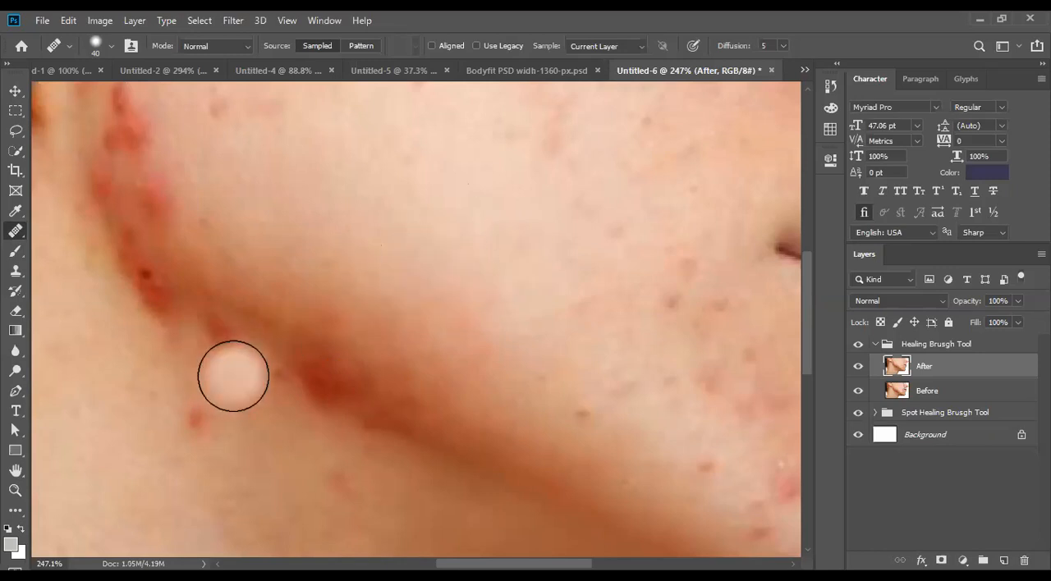
click(190, 433)
click(216, 340)
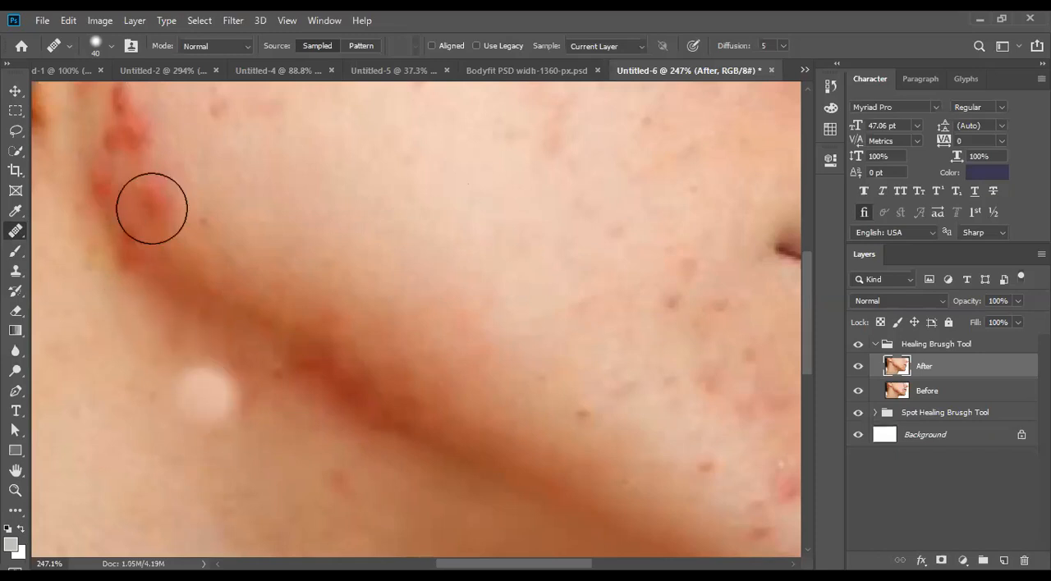
- Heal the cluster of dark red blemishes along the back of the jaw below the ear
scroll(141, 192, up, 1)
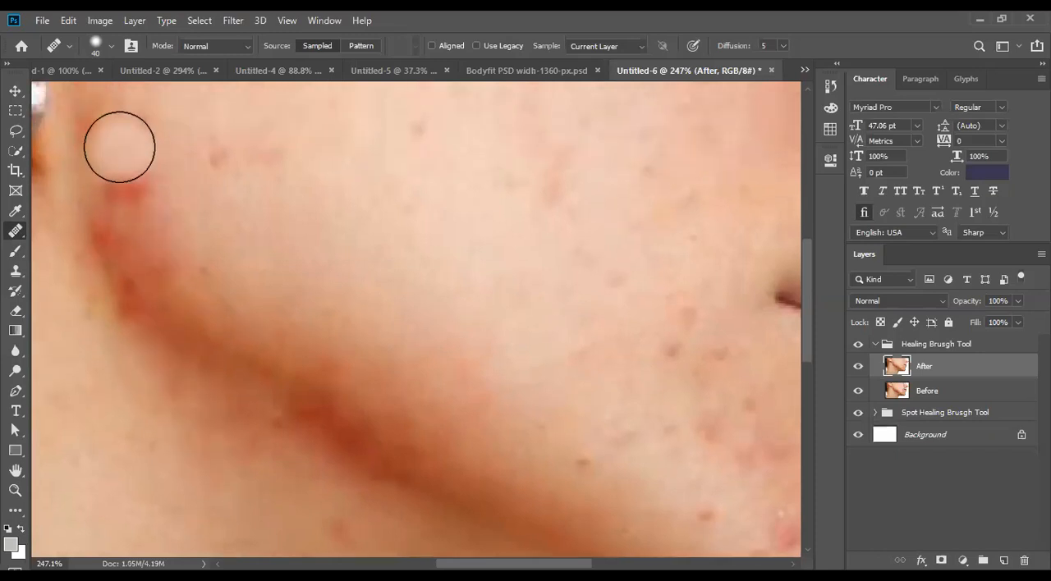
click(119, 184)
click(114, 229)
click(129, 288)
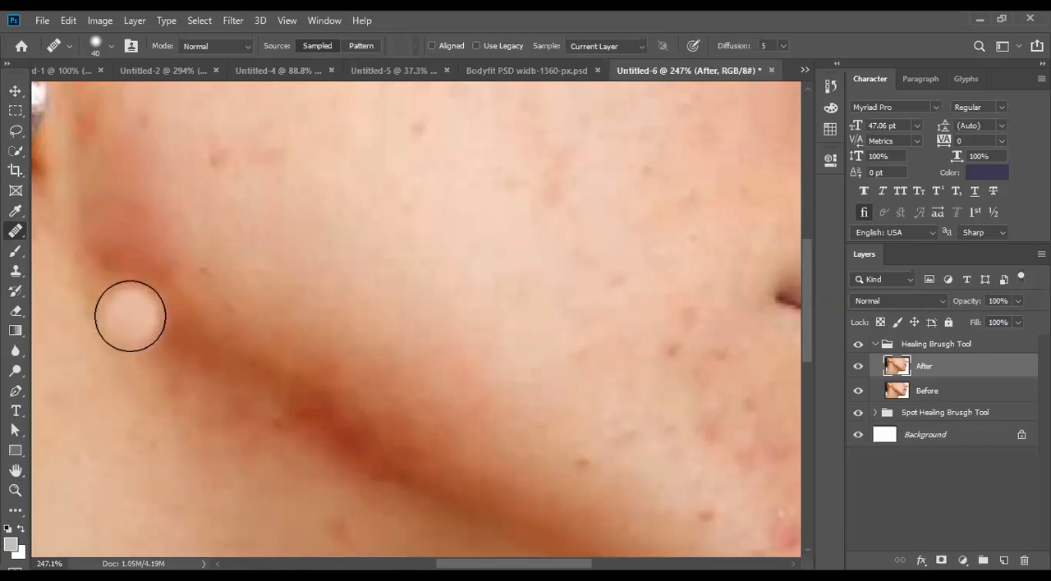
- Heal the red spots across the middle and upper cheek, including those in front of the ear
scroll(205, 233, up, 3)
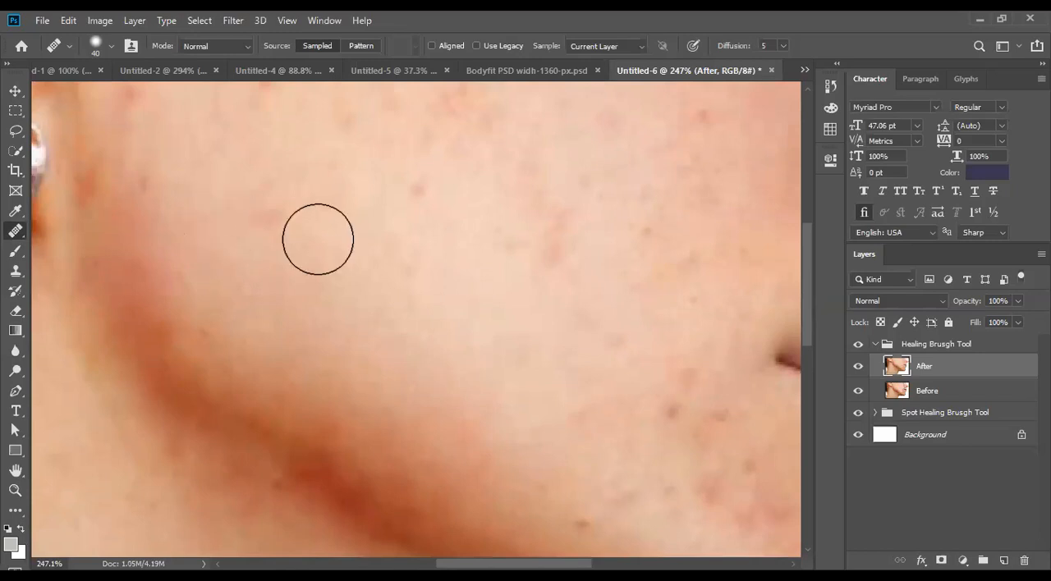
scroll(430, 246, up, 3)
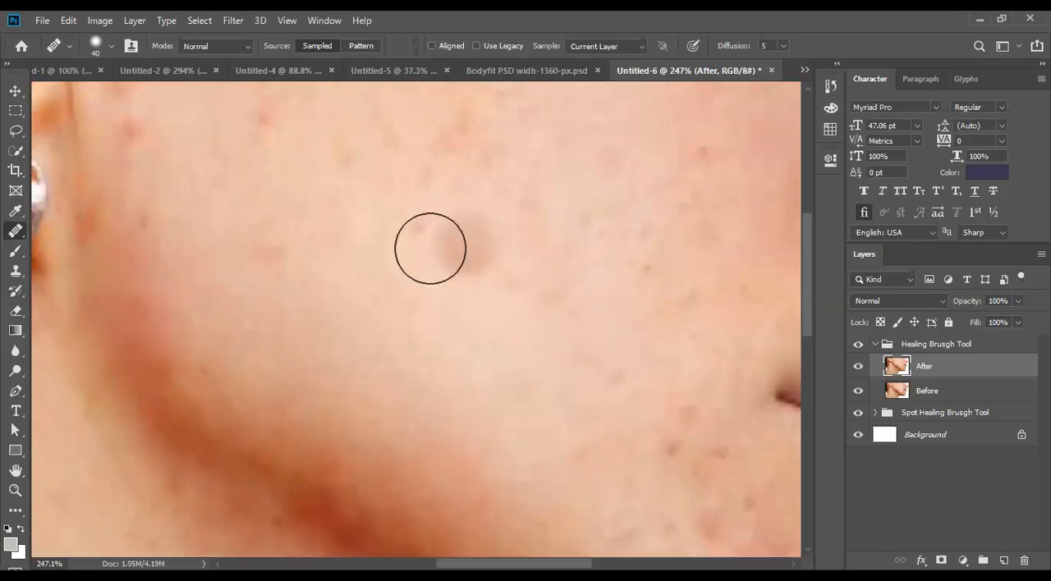
scroll(416, 230, up, 3)
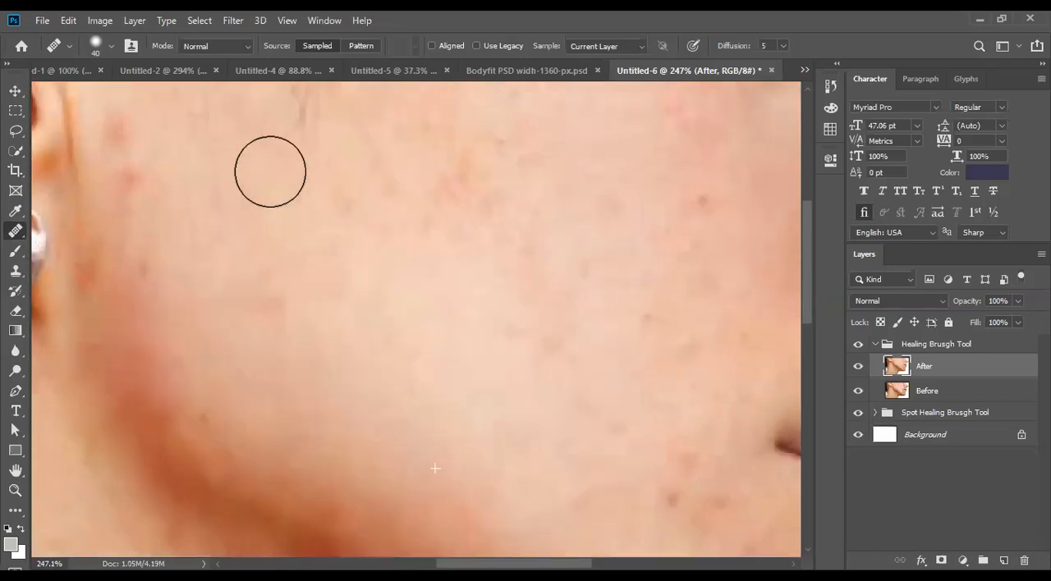
scroll(336, 243, up, 2)
scroll(140, 250, up, 2)
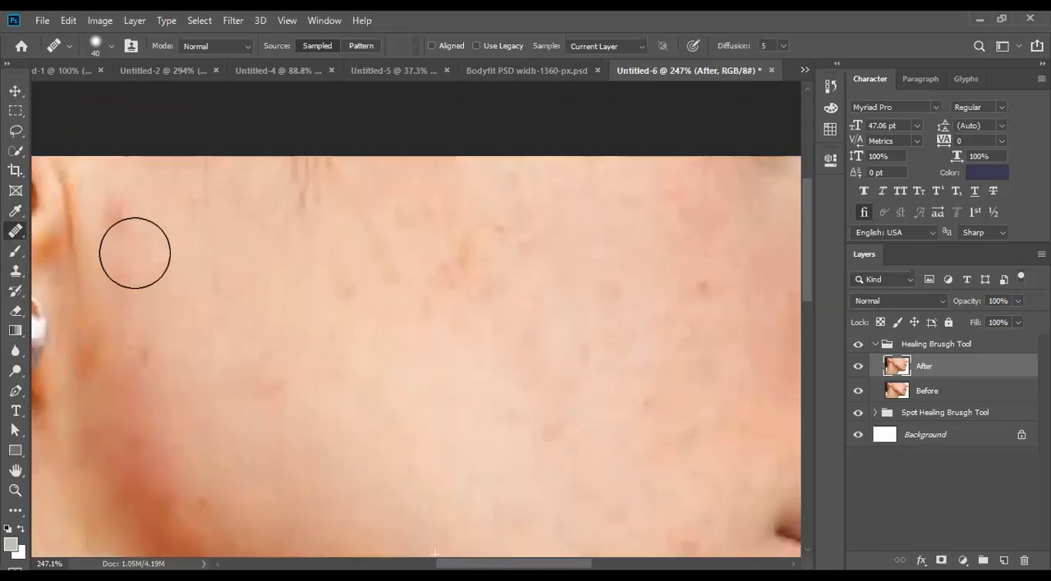
- Heal the small spots on the cheek beside the mouth corner and down along the front of the jawline
scroll(486, 290, down, 2)
scroll(675, 355, down, 1)
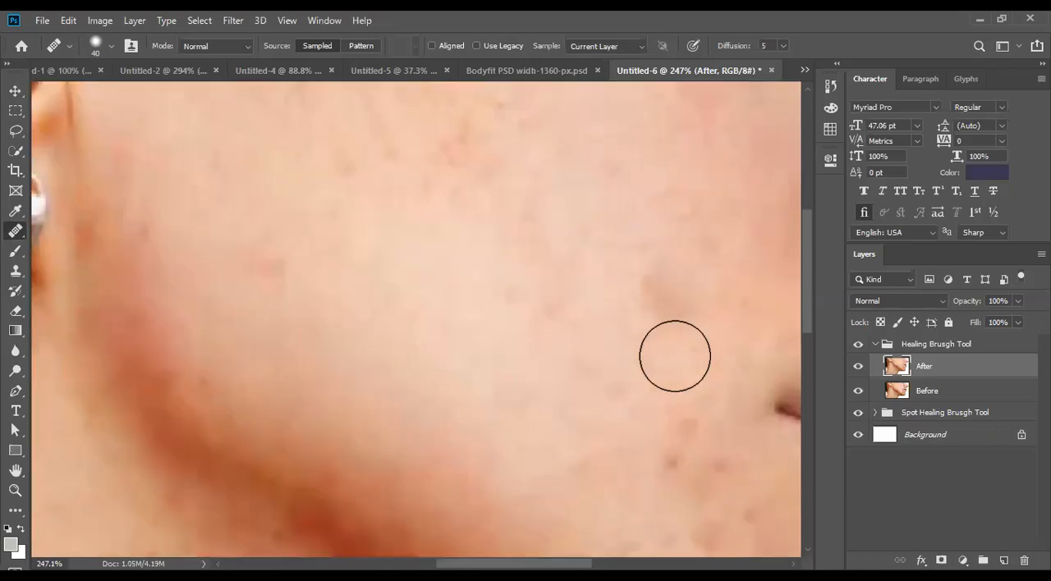
scroll(554, 300, down, 2)
click(619, 316)
scroll(649, 337, down, 1)
click(684, 312)
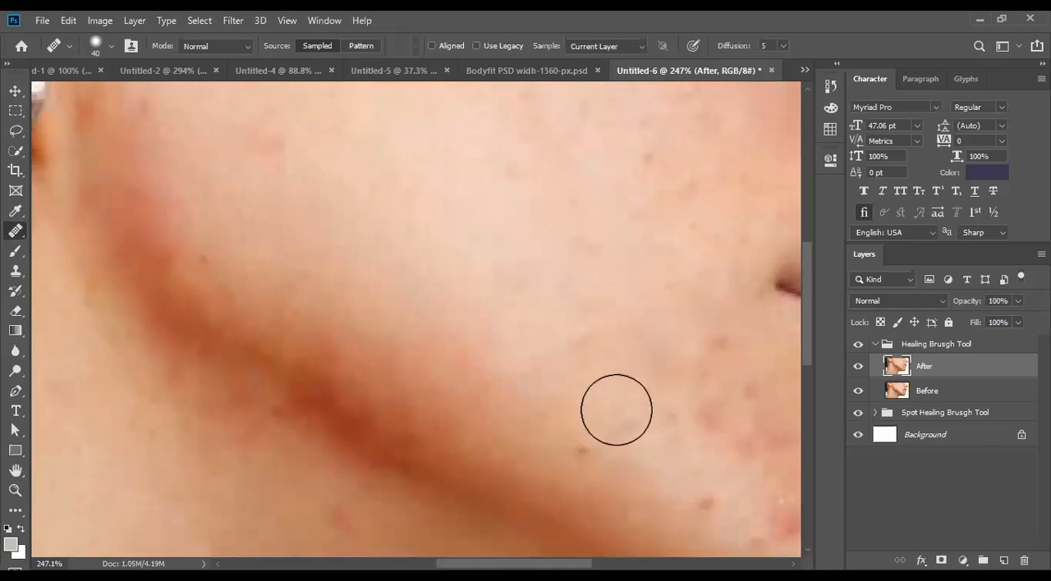
scroll(584, 394, down, 1)
click(704, 450)
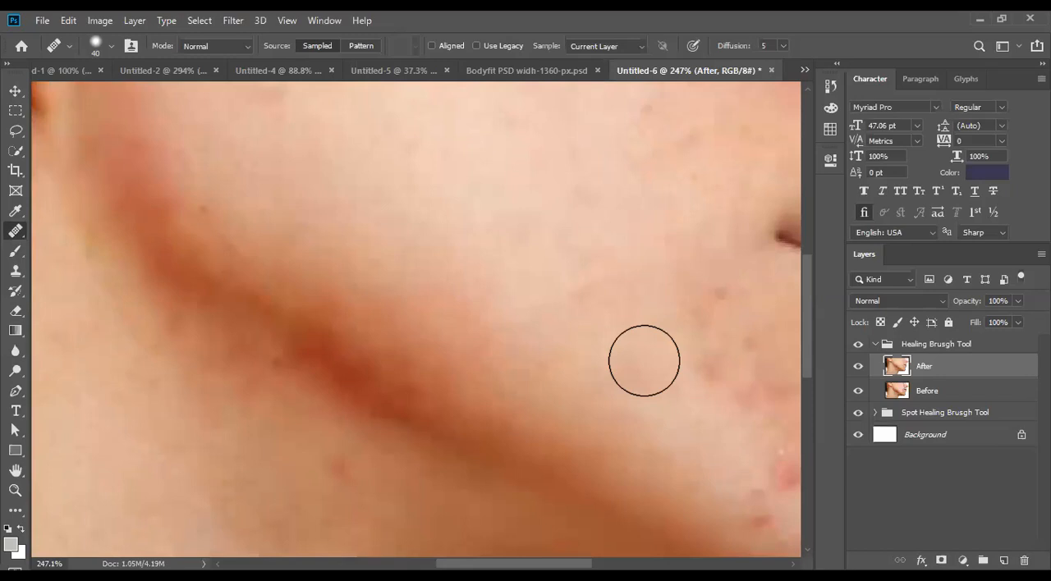
- Heal the red spots on the chin and below the corner of the mouth
drag(605, 335, 451, 321)
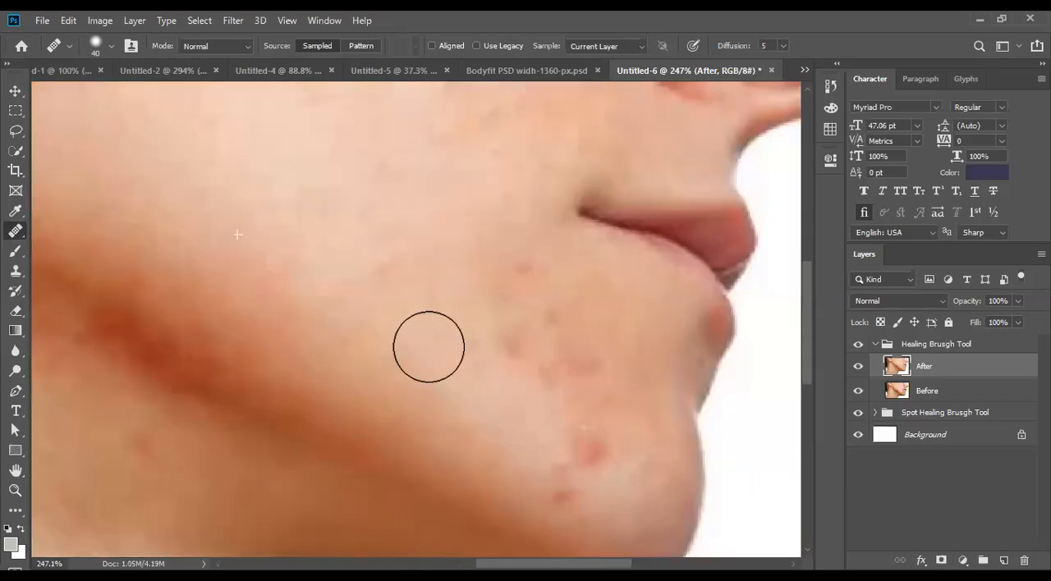
click(590, 444)
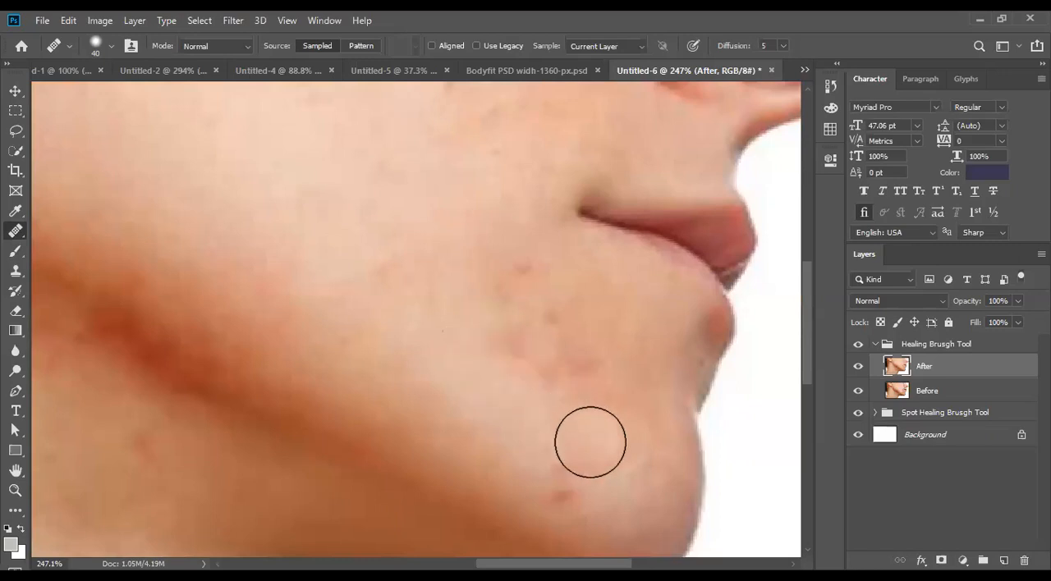
click(586, 357)
click(517, 341)
click(522, 264)
drag(486, 254, 561, 498)
click(519, 275)
- Heal the red patches on the upper cheek and the central cheek area across from the earring
drag(454, 309, 552, 483)
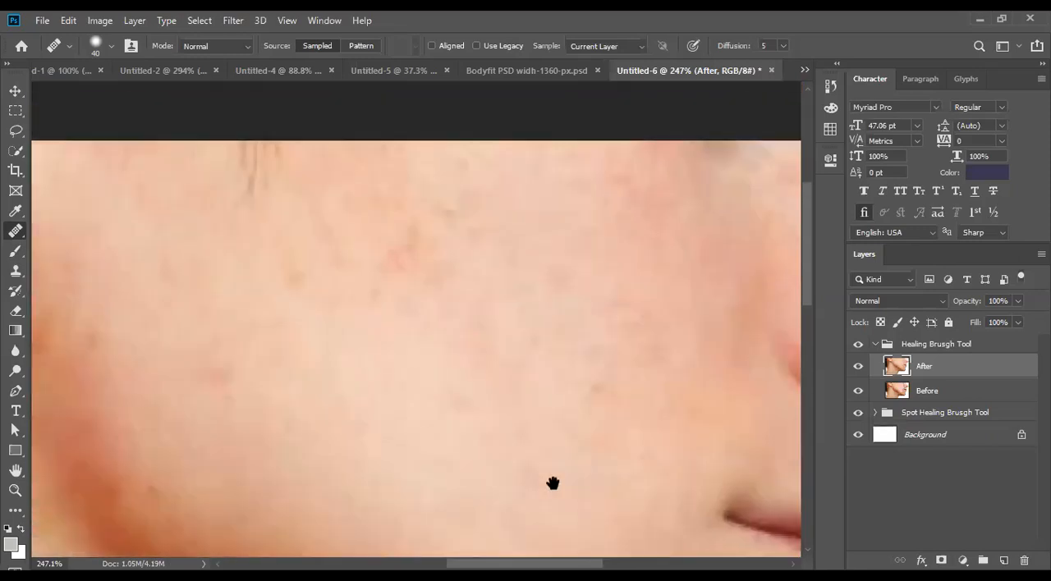
click(440, 230)
drag(411, 281, 521, 242)
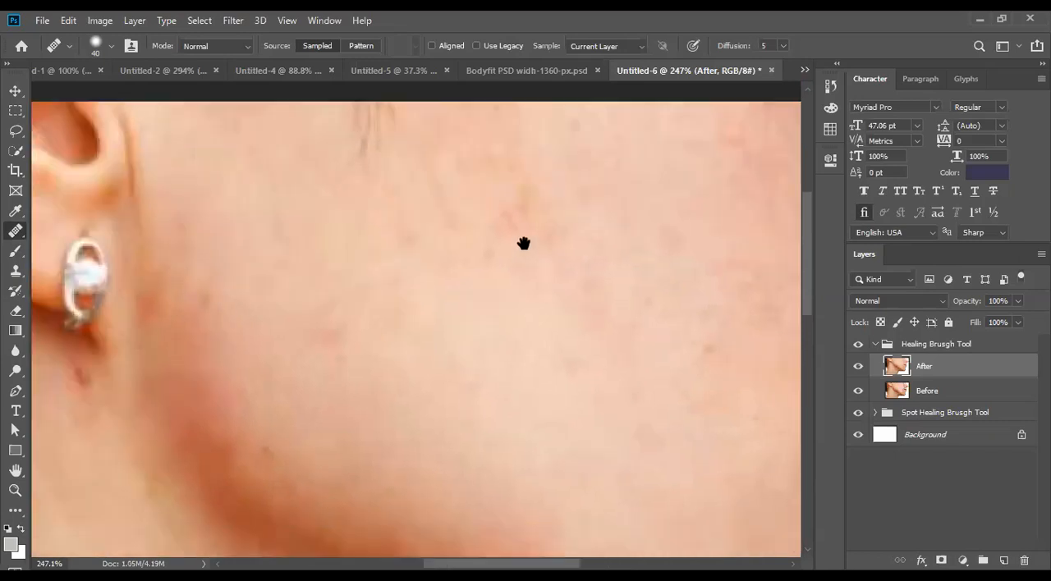
click(331, 330)
click(378, 329)
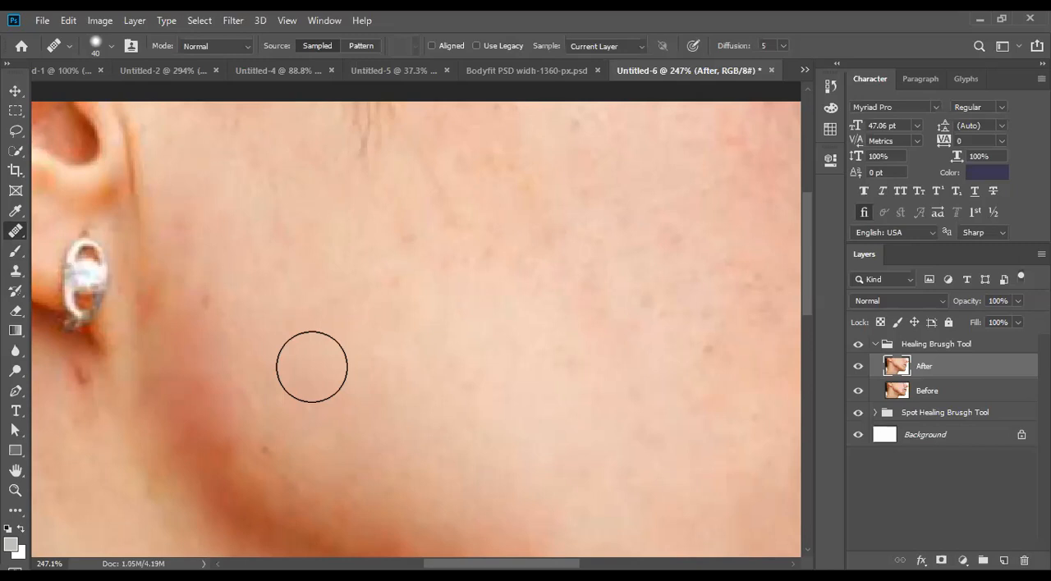
- Heal the remaining faint spots in front of the ear and across the upper cheek toward the nose
click(208, 298)
drag(378, 327, 190, 373)
click(498, 264)
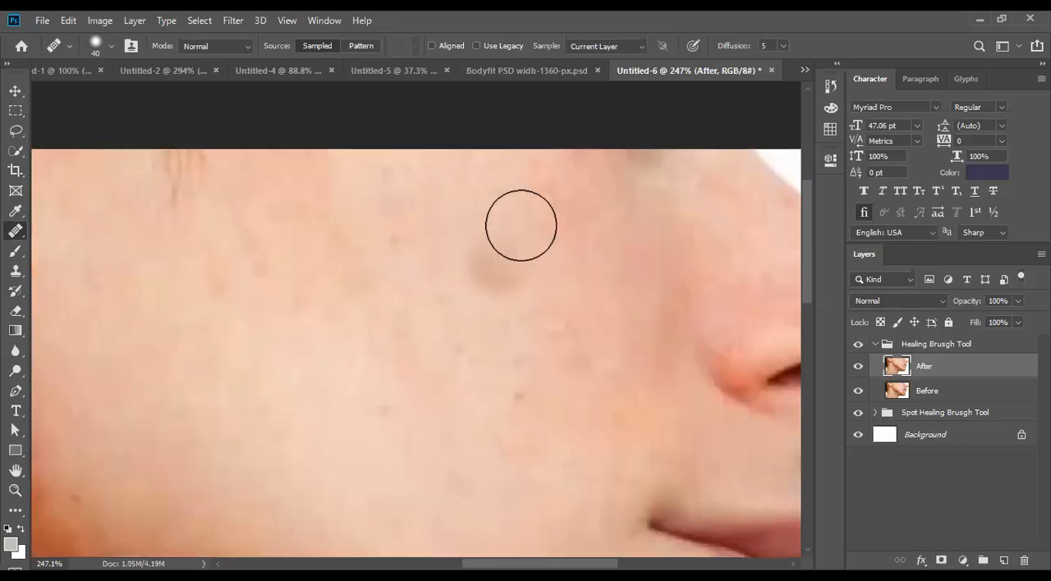
drag(413, 335, 500, 268)
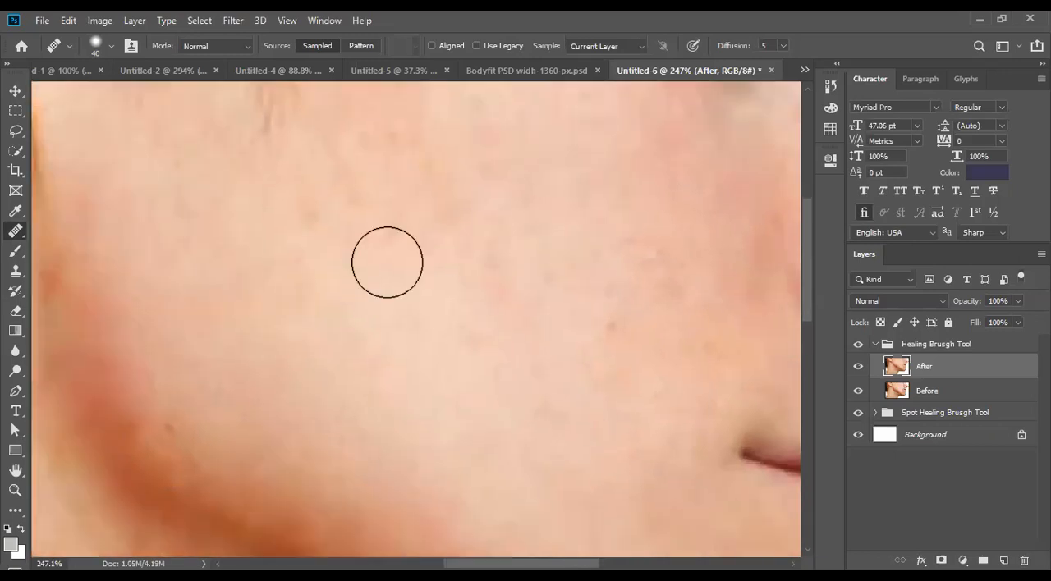
click(323, 244)
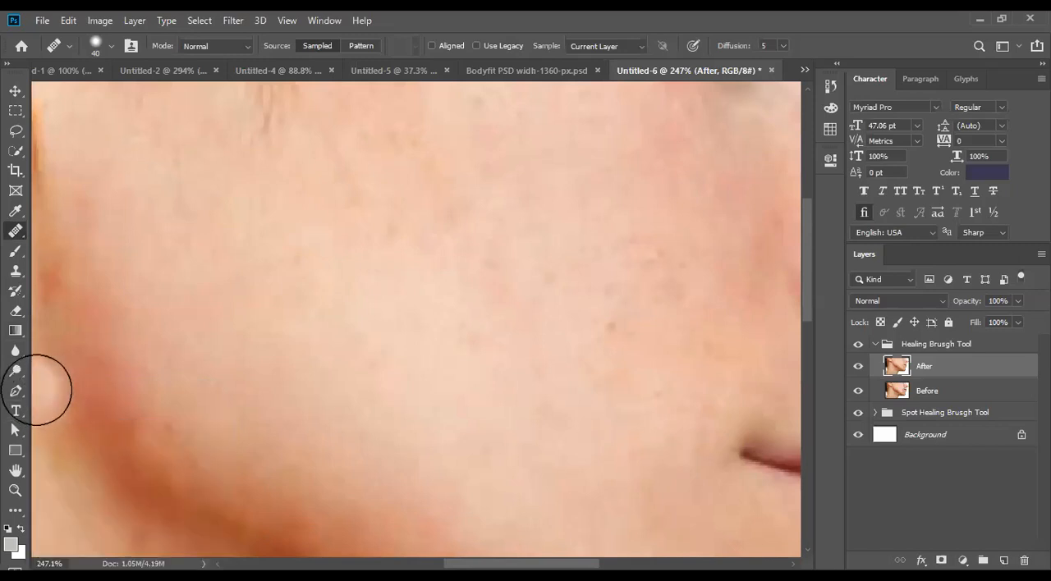
- Heal the red and dark spots on the neck beneath the jawline
scroll(281, 410, down, 5)
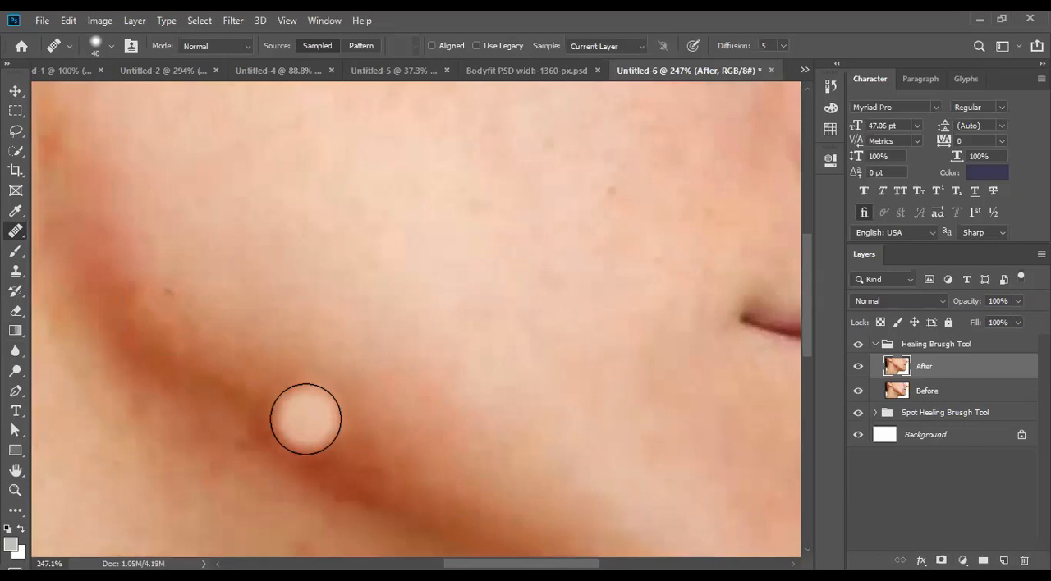
scroll(287, 437, down, 2)
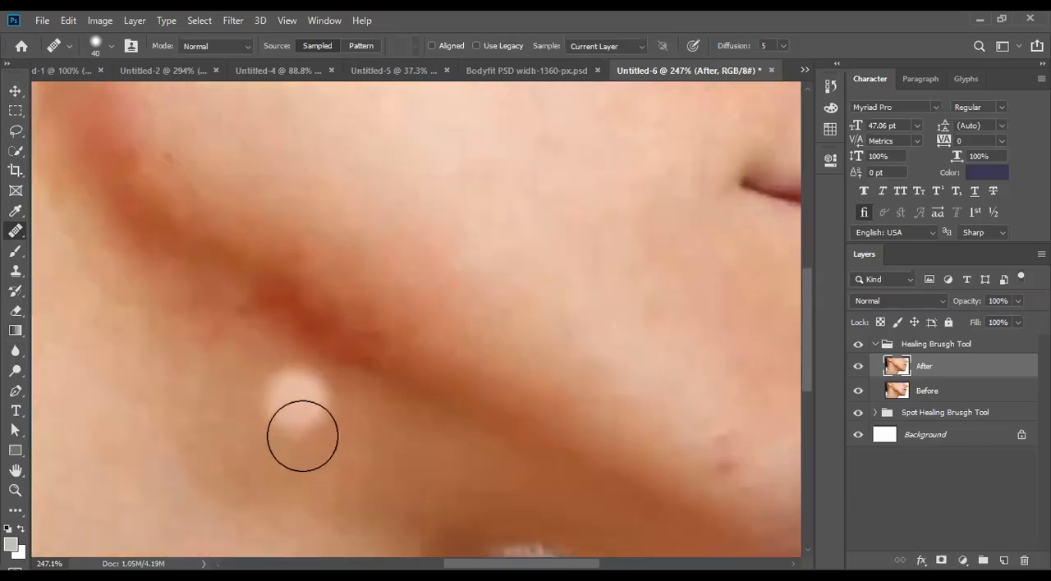
scroll(310, 436, down, 2)
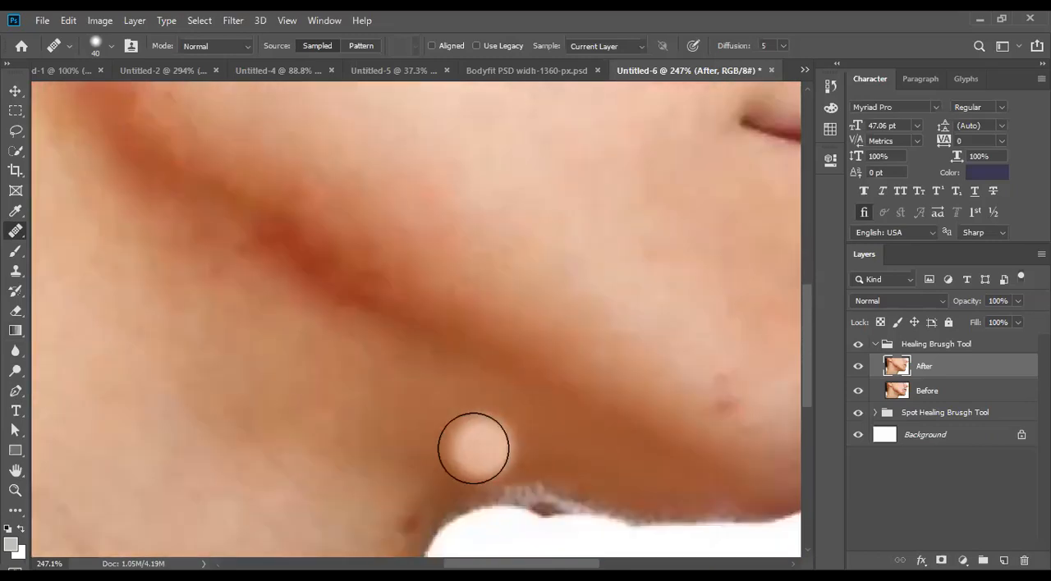
- Heal the red spots at the lower chin and the small dark spot on the cheek beside the nose
scroll(440, 428, right, 3)
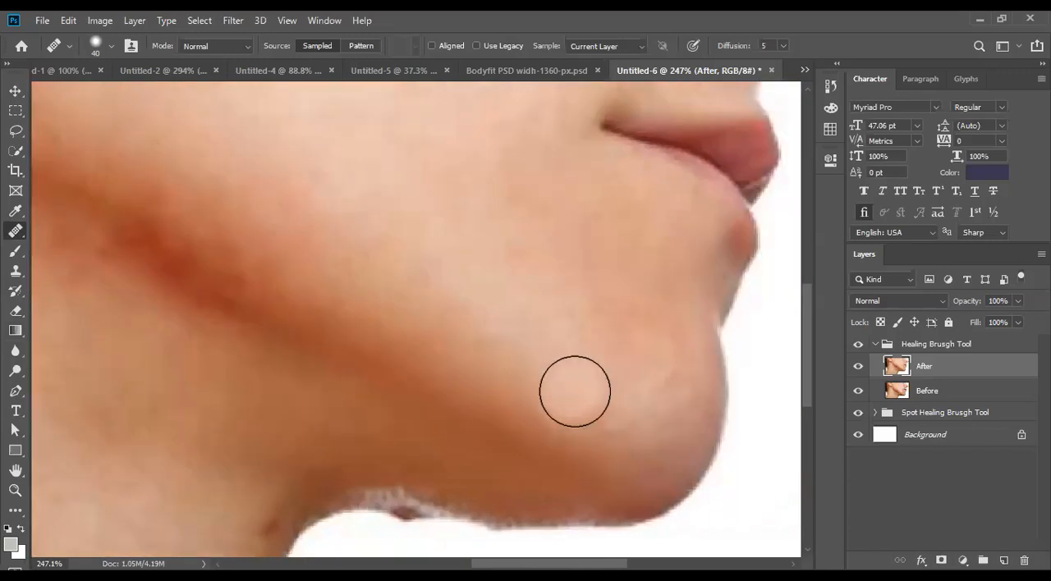
scroll(586, 368, up, 10)
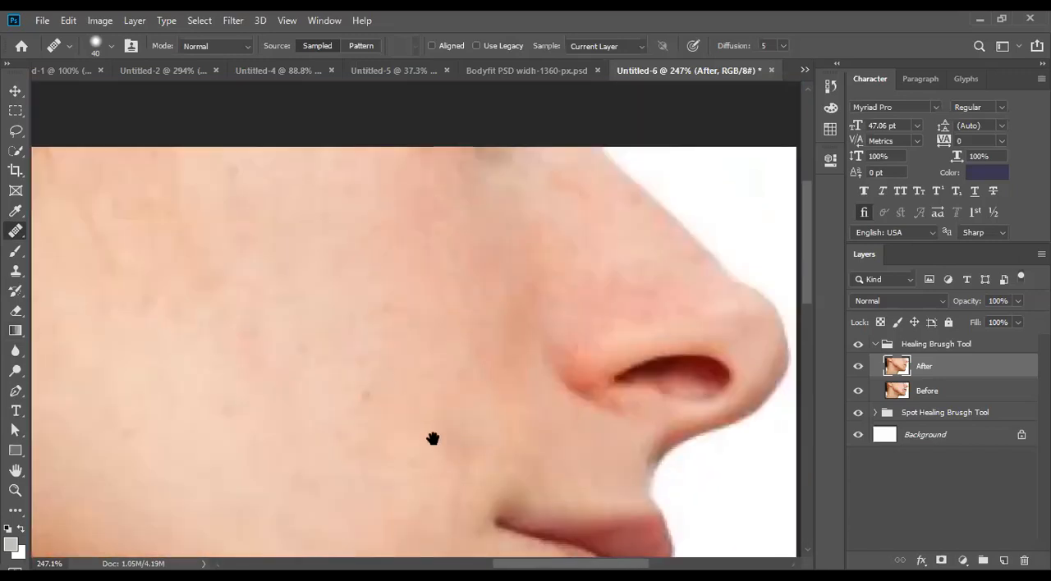
click(362, 395)
- Heal the red mark below the earring and the blemishes down the side of the neck
drag(381, 426, 569, 364)
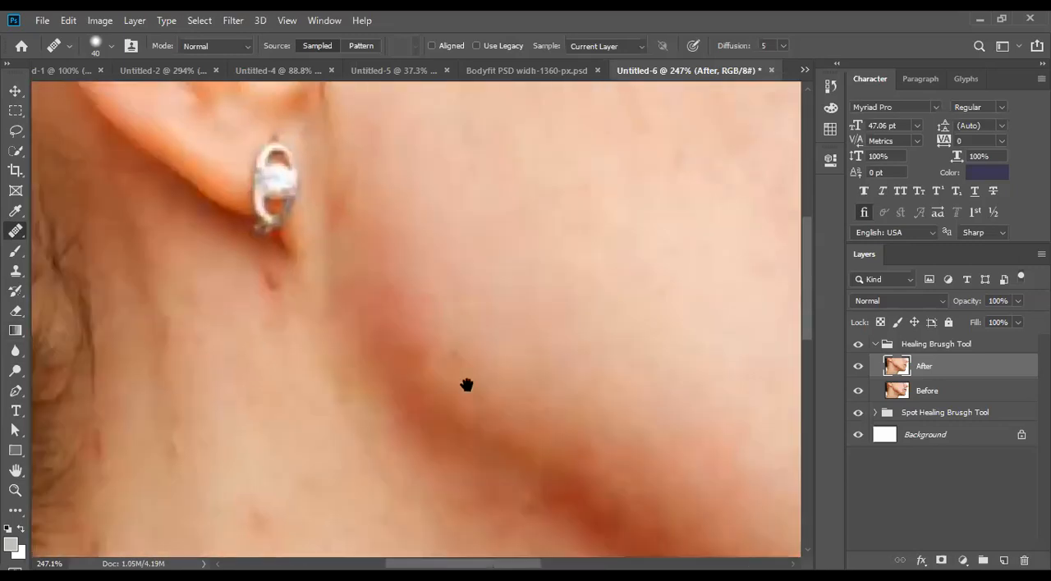
drag(468, 385, 479, 284)
click(286, 191)
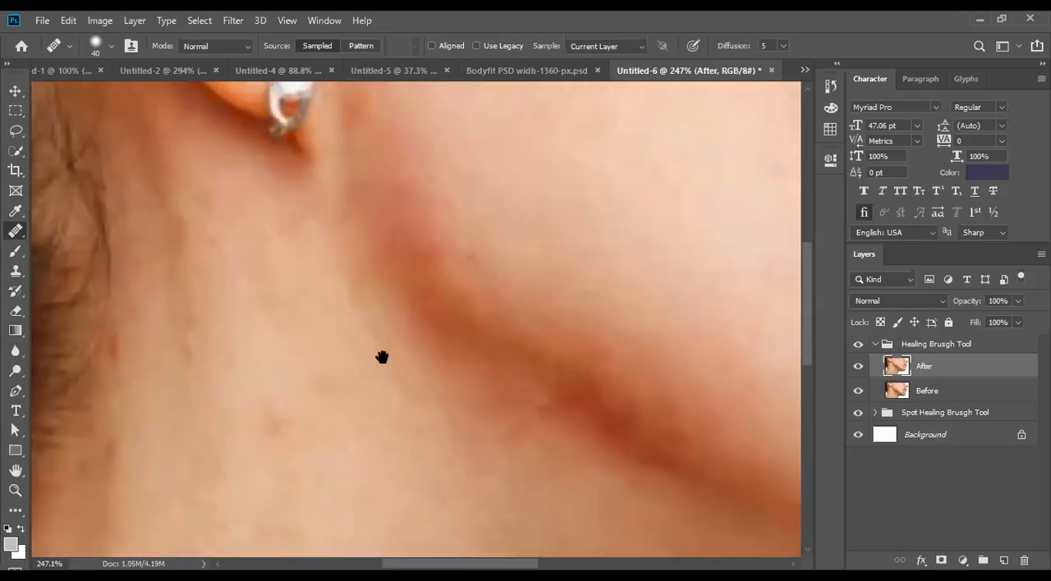
drag(382, 356, 256, 276)
drag(196, 399, 399, 388)
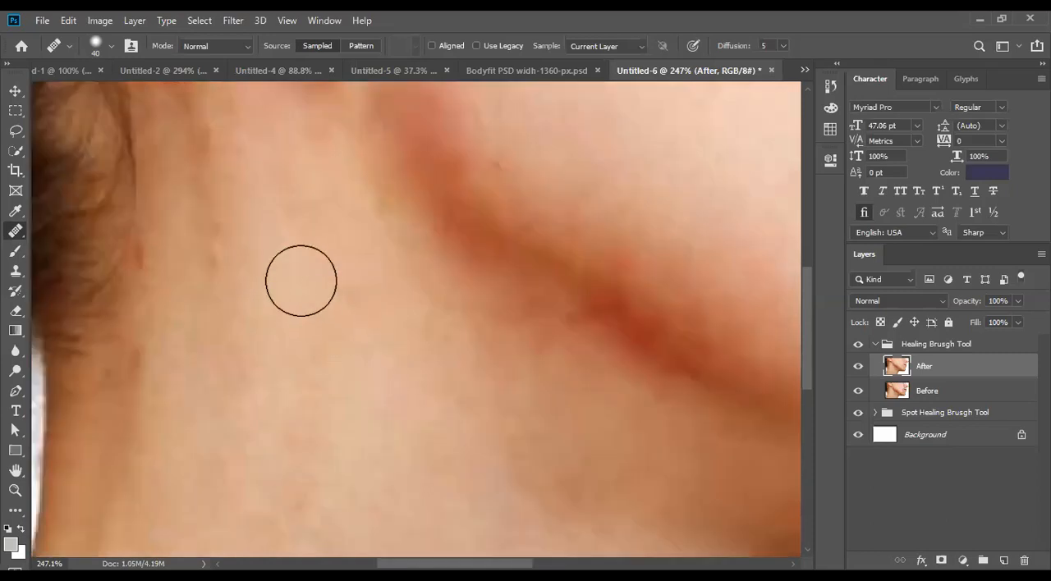
drag(176, 205, 263, 261)
drag(354, 385, 177, 301)
click(419, 239)
click(498, 339)
- Try to heal the ragged edge under the chin with the Healing Brush, and undo the strokes
drag(500, 343, 268, 446)
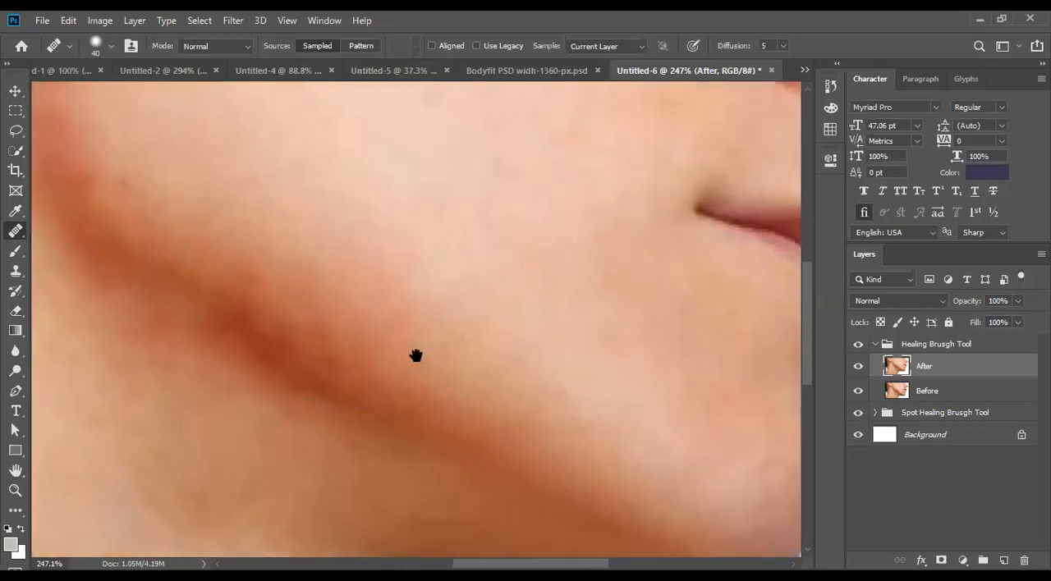
drag(393, 332, 385, 463)
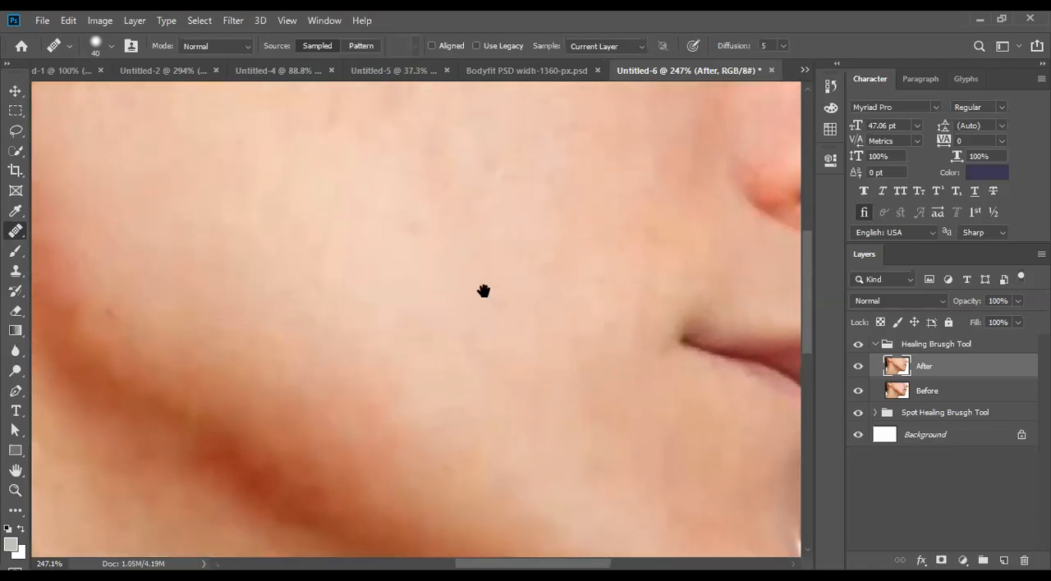
drag(484, 290, 418, 413)
mouse_move(434, 359)
mouse_down()
mouse_move(486, 385)
mouse_move(272, 356)
mouse_up()
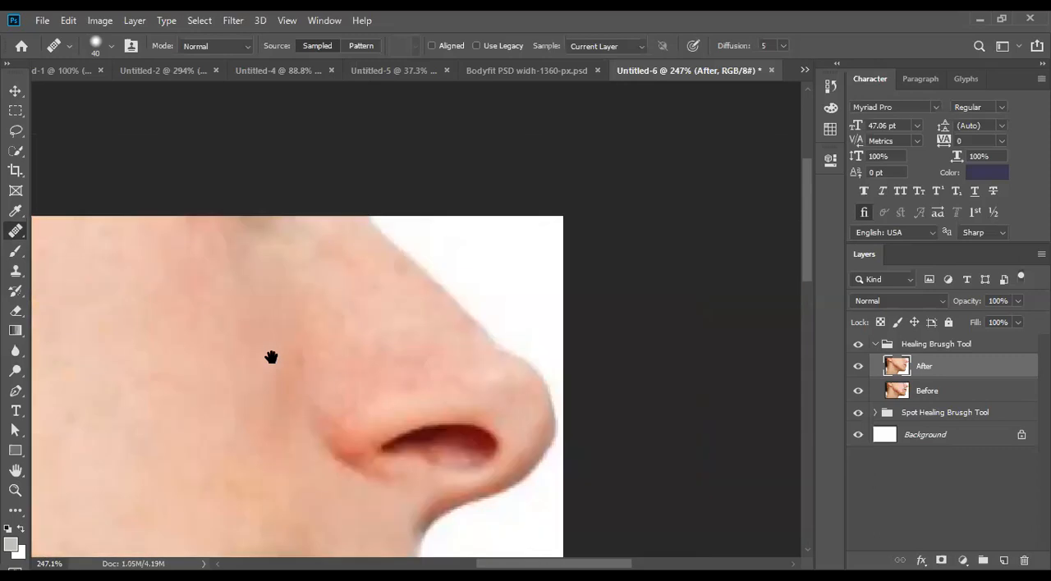
drag(388, 320, 482, 198)
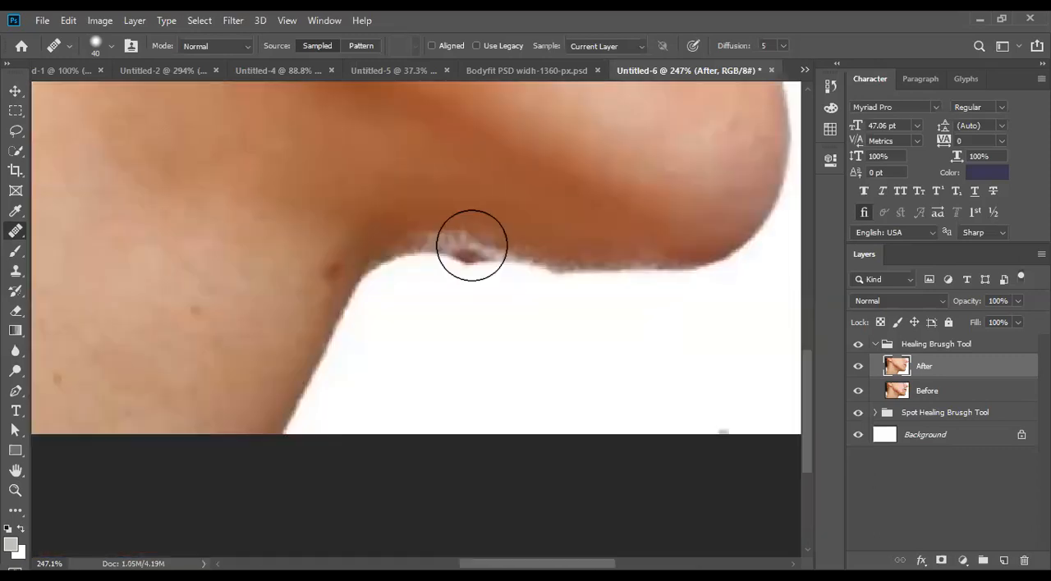
click(472, 238)
click(530, 260)
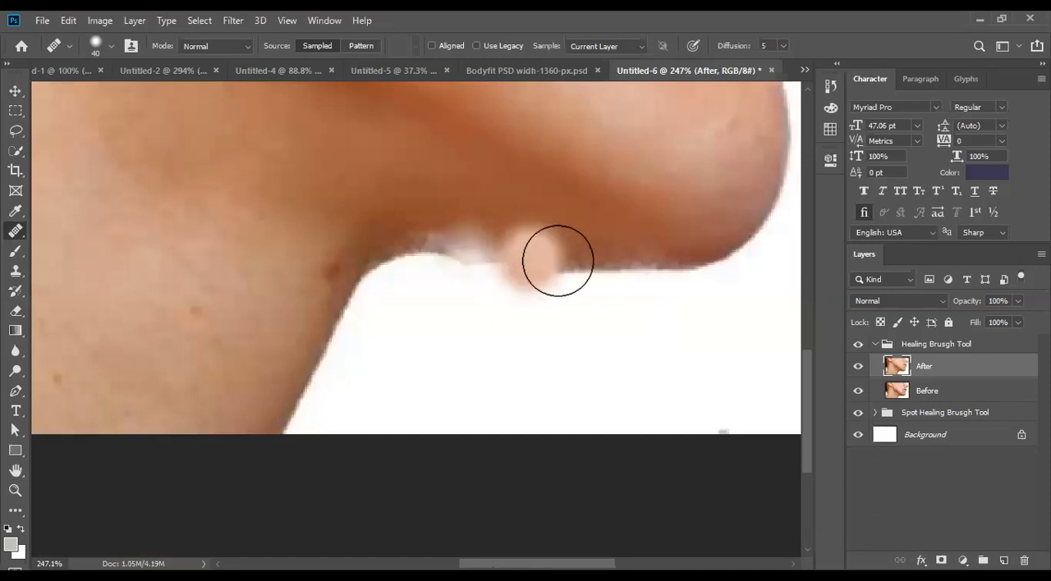
key(ctrl+z)
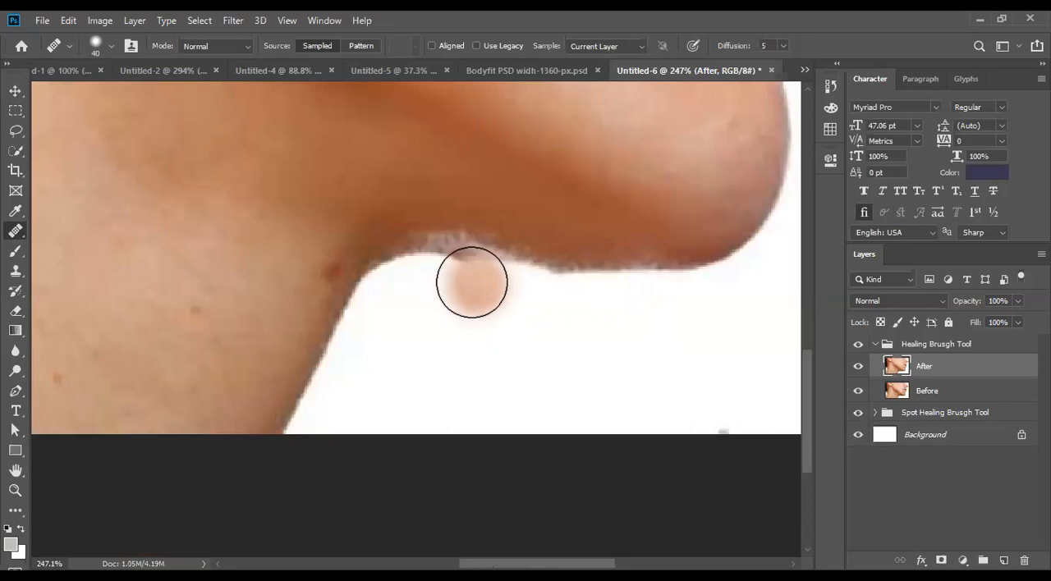
- Heal the dark mole and small spots on the front of the neck below the chin
scroll(472, 282, up, 5)
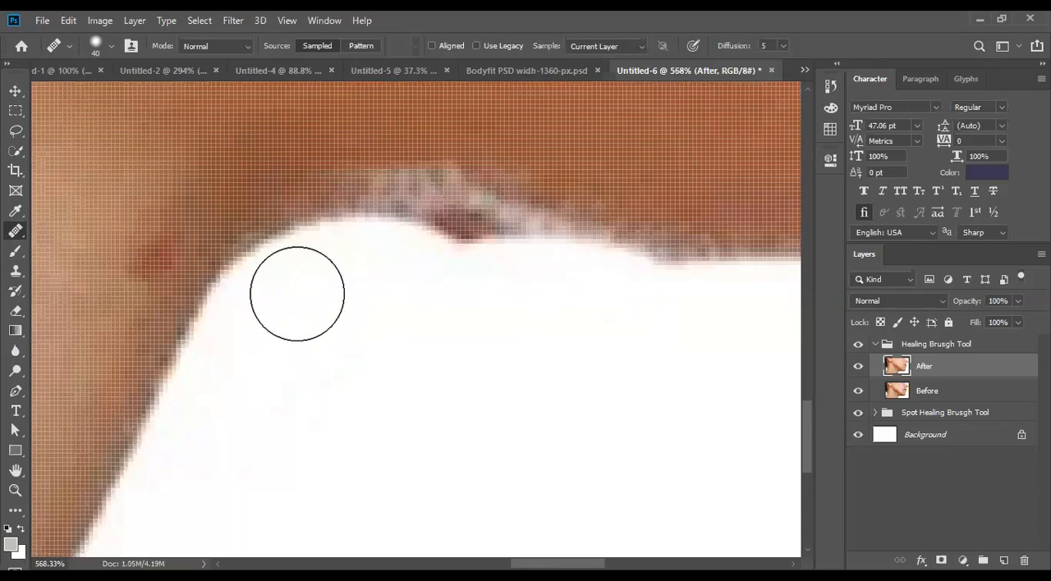
scroll(287, 291, down, 3)
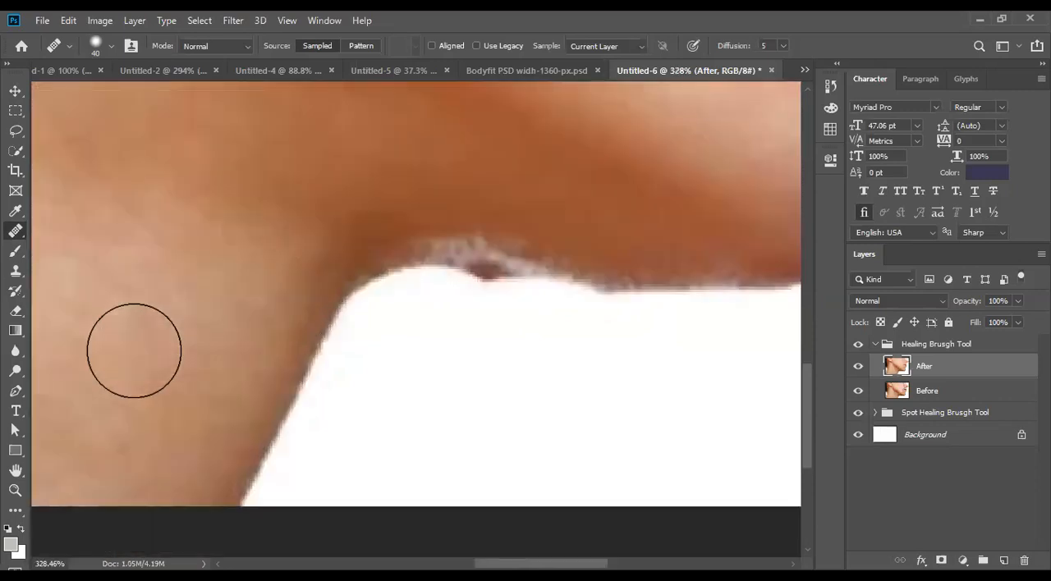
- Heal the dark spot on the ragged edge under the chin with the Spot Healing Brush at size 20
scroll(531, 355, down, 7)
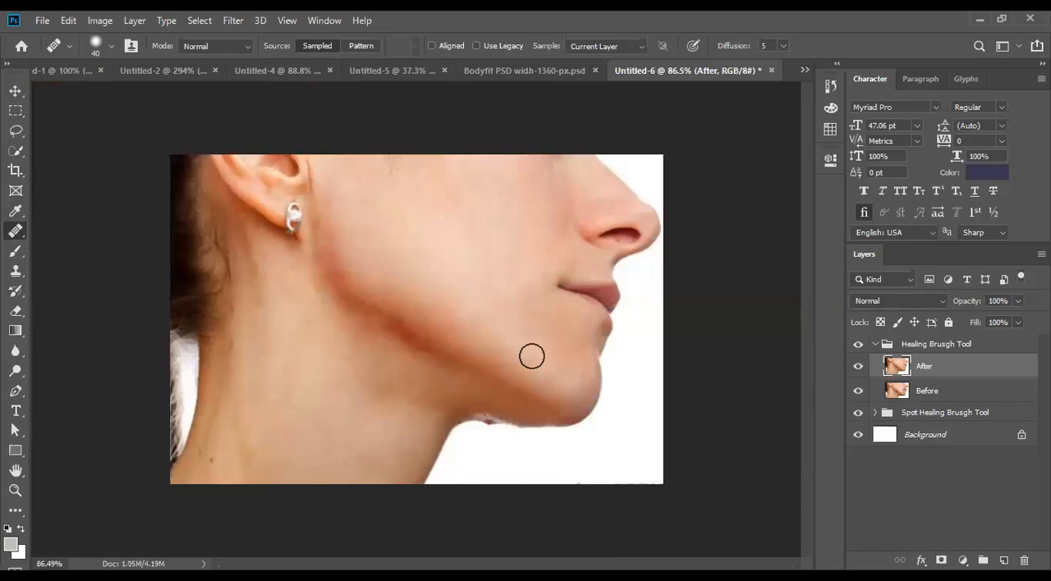
scroll(513, 439, up, 2)
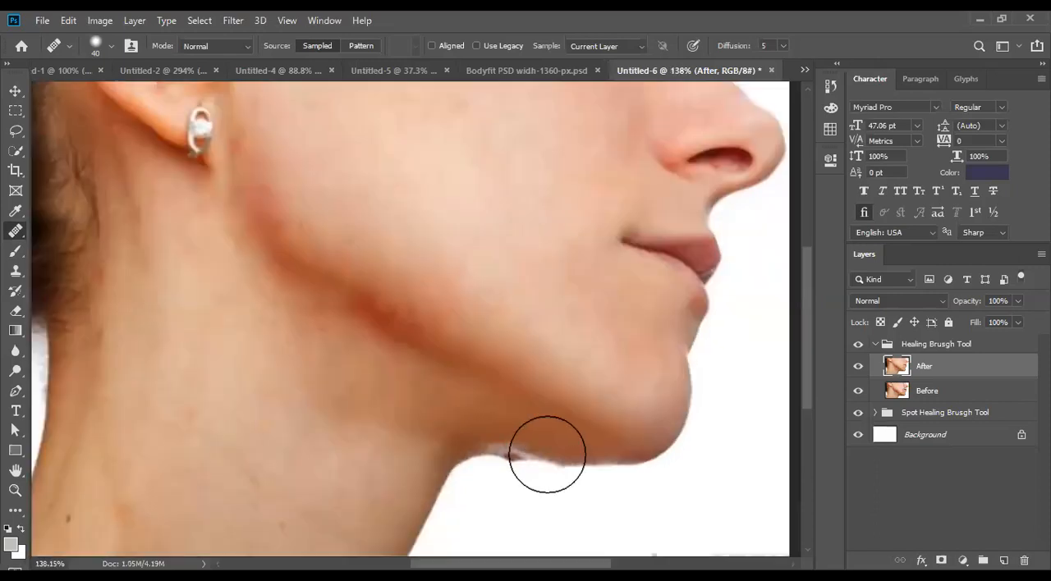
scroll(509, 405, up, 7)
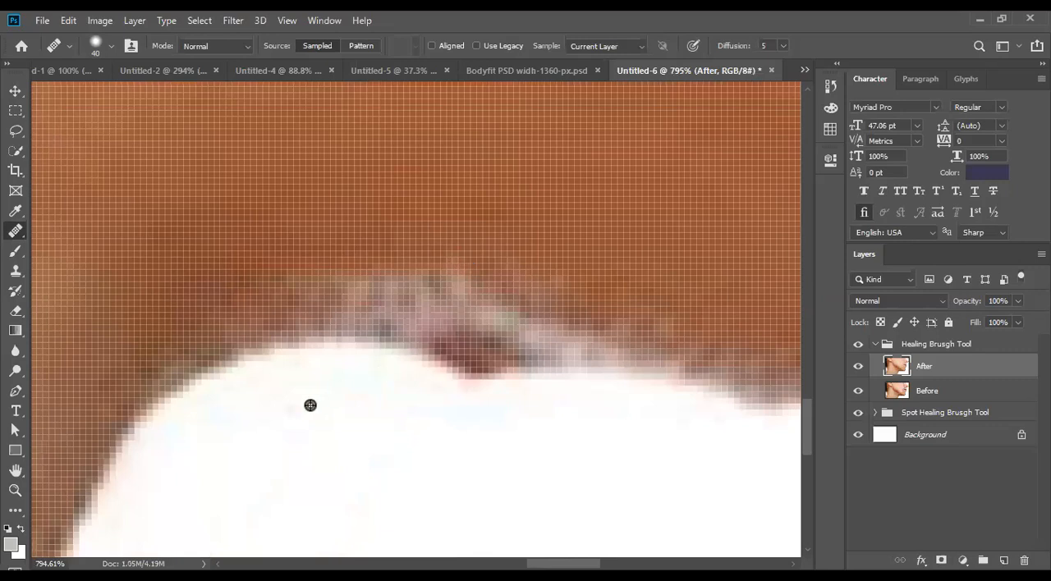
scroll(310, 405, up, 2)
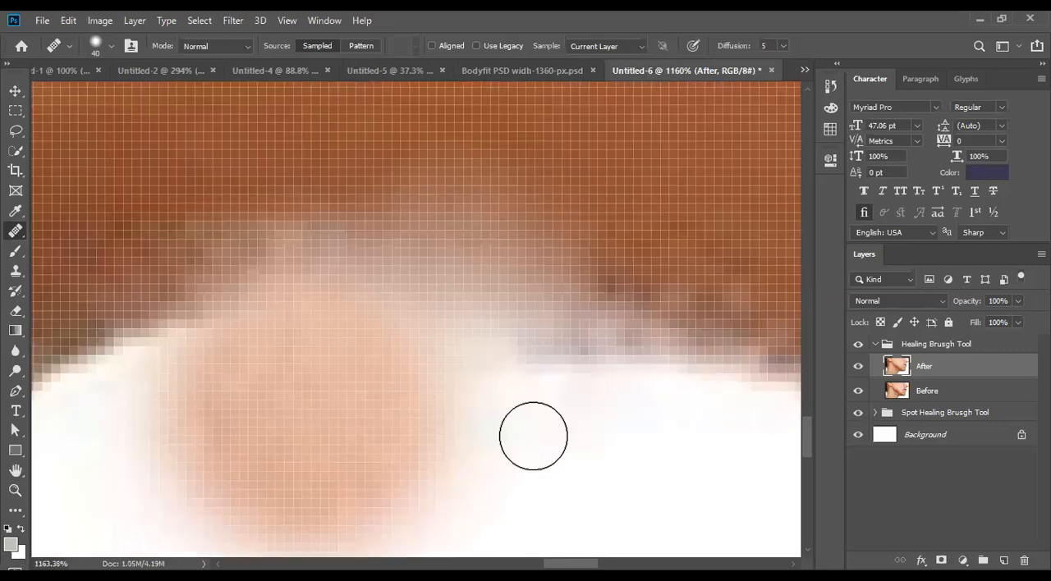
scroll(532, 436, down, 8)
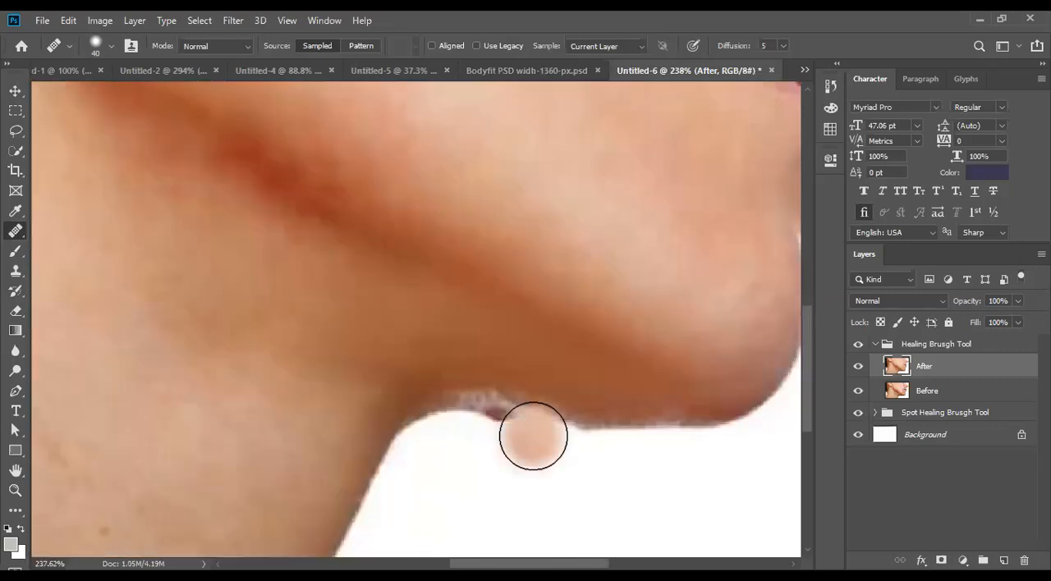
scroll(533, 436, up, 4)
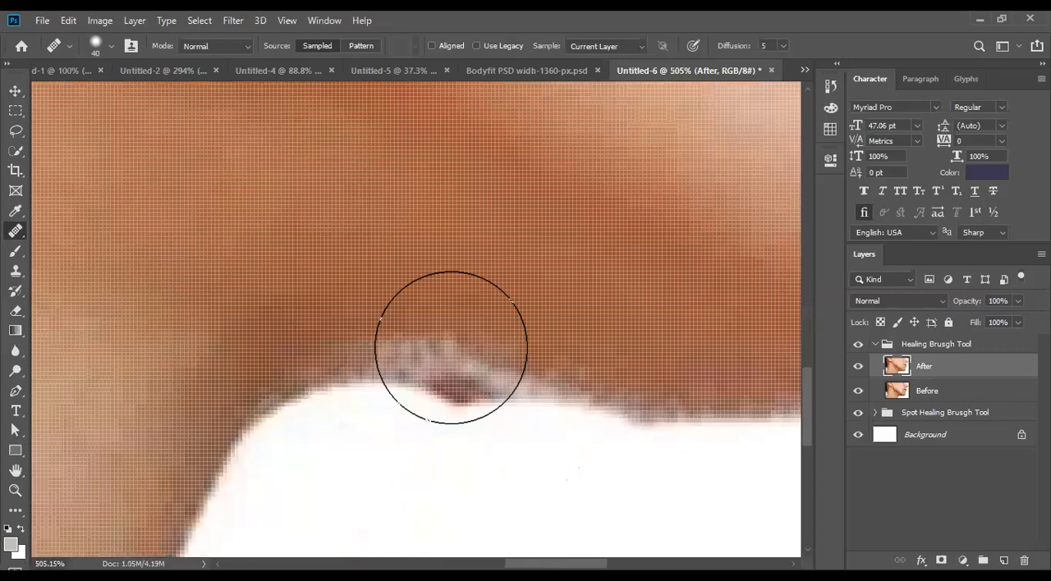
key(bracketleft)
key(bracketleft)
key(bracketleft)
key(bracketleft)
key(bracketleft)
key(bracketright)
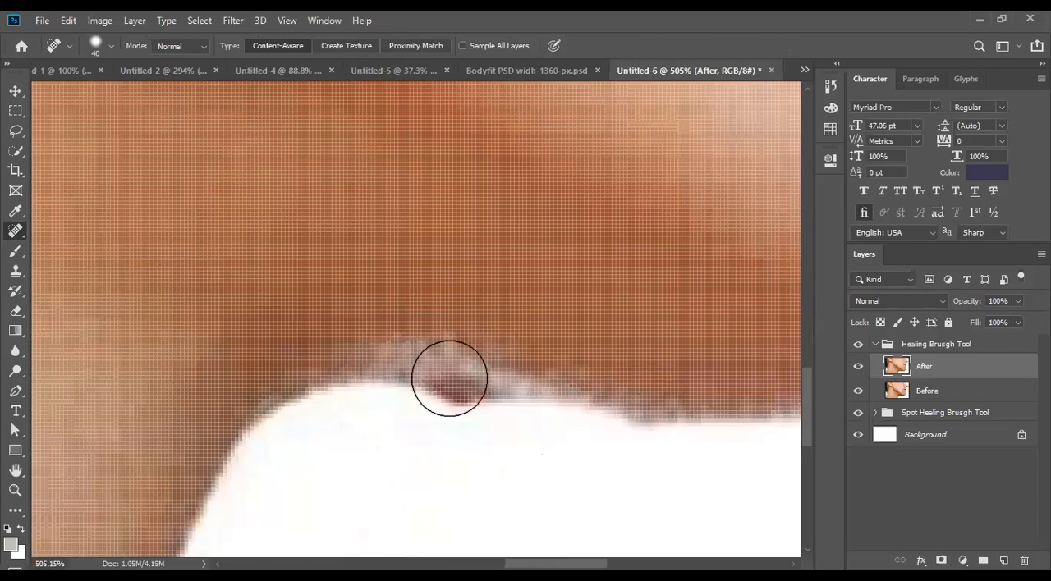
click(491, 373)
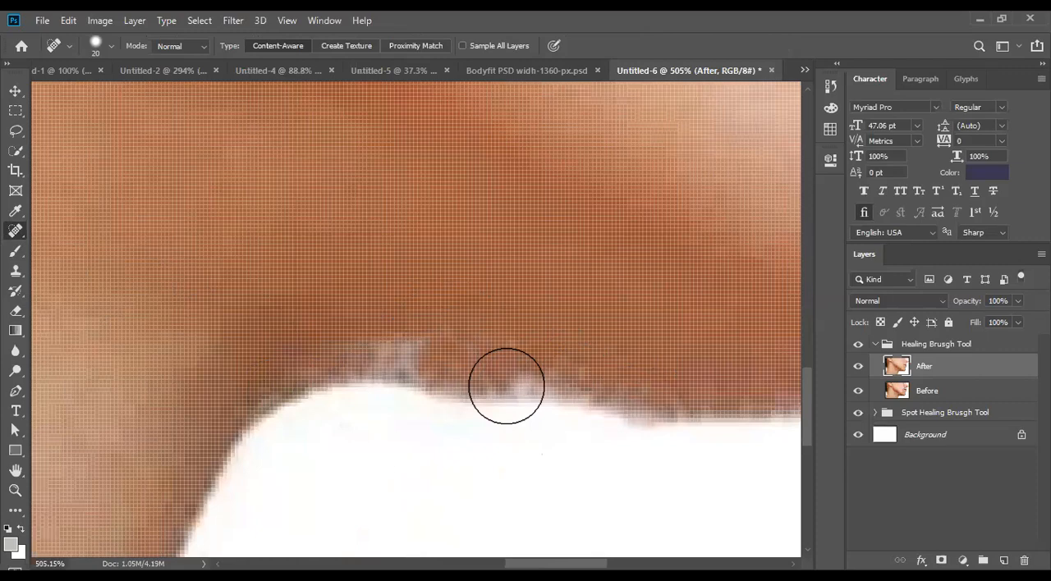
scroll(435, 416, down, 2)
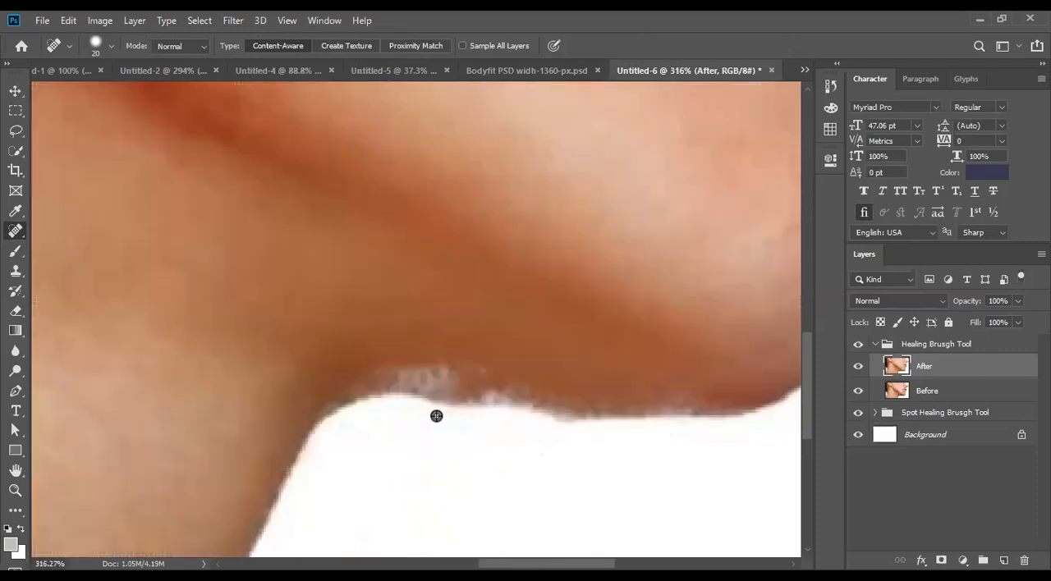
scroll(436, 416, down, 5)
scroll(465, 391, up, 2)
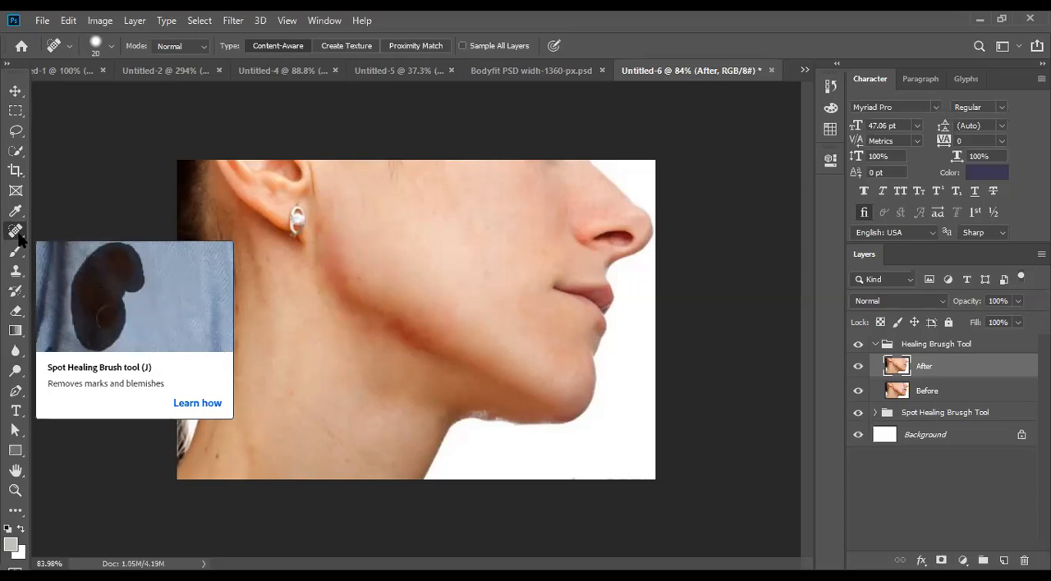
right_click(16, 116)
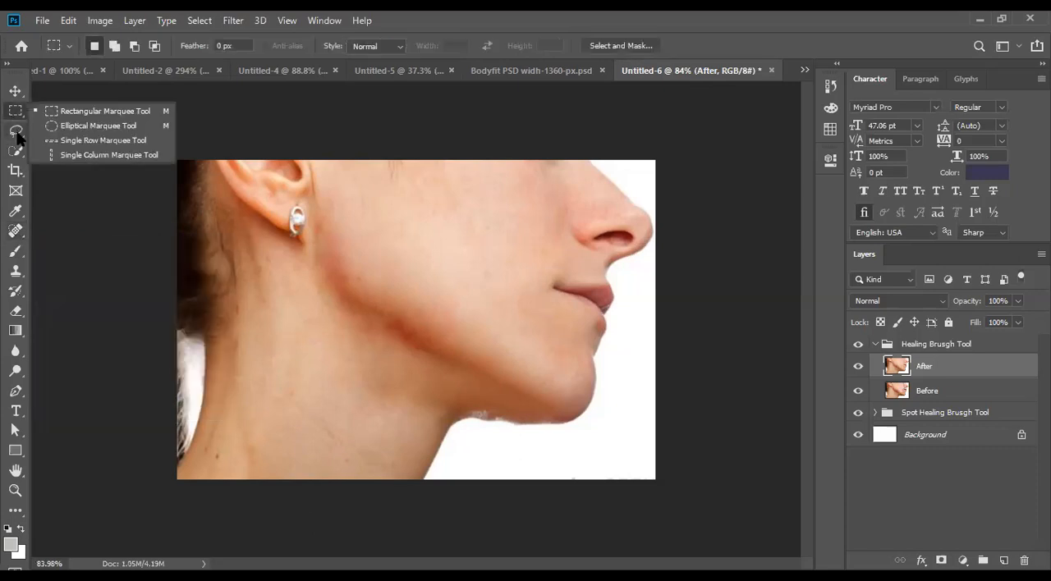
right_click(17, 133)
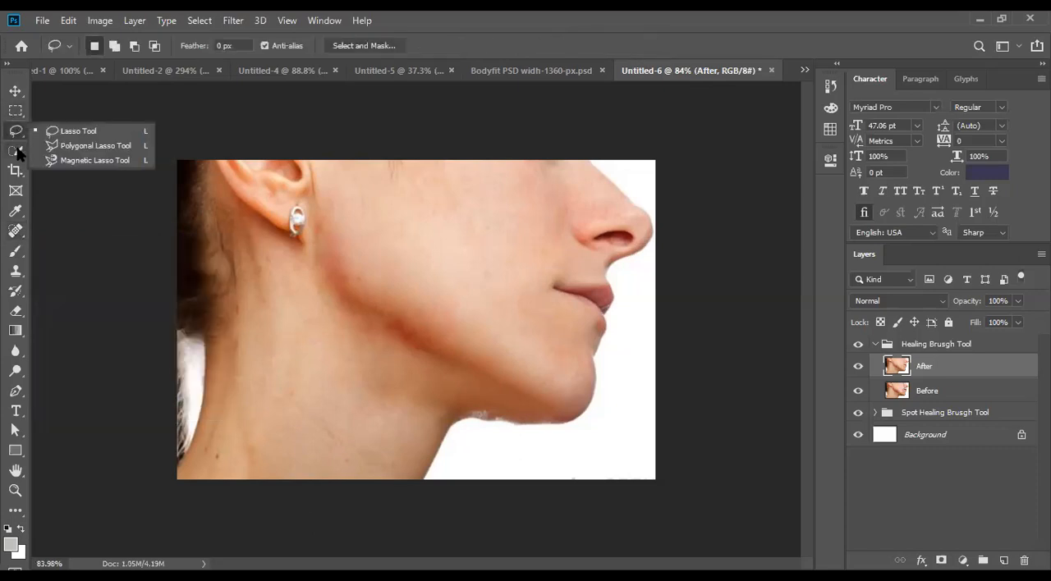
right_click(17, 151)
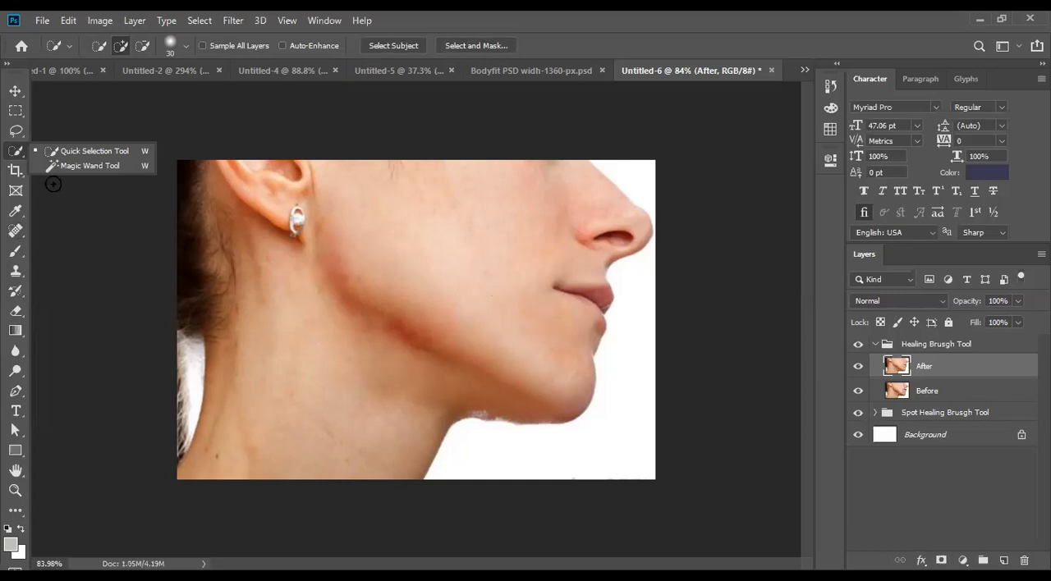
click(16, 231)
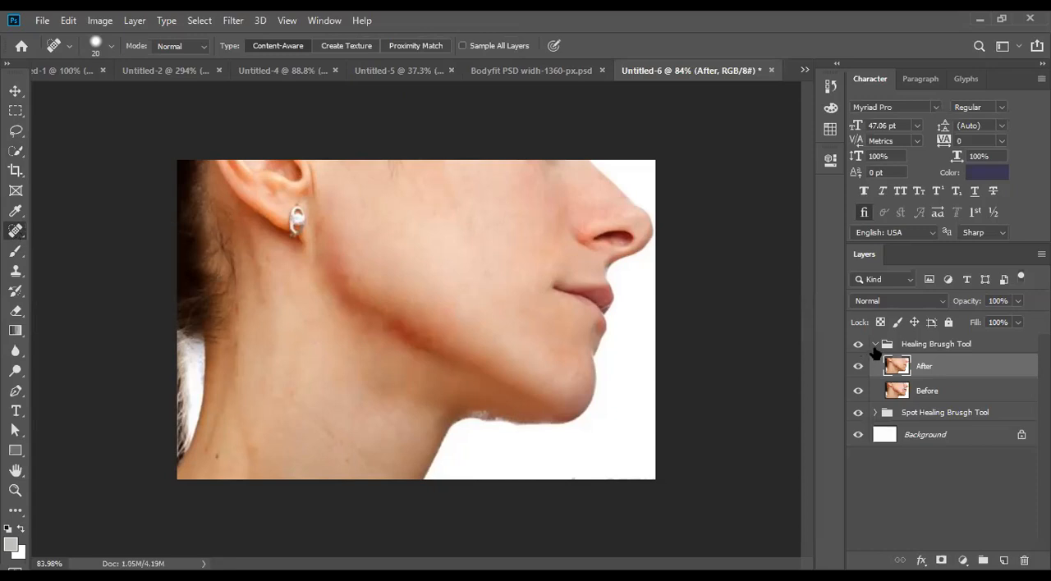
- Compare the retouched skin with the original by toggling the visibility of the After layer in the healing brush group
click(875, 345)
click(875, 345)
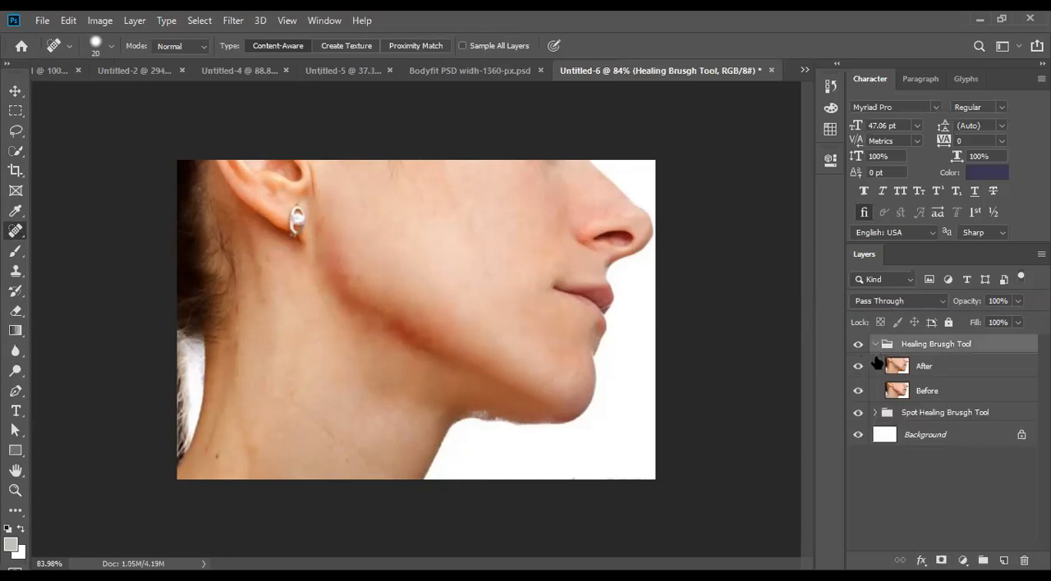
click(858, 368)
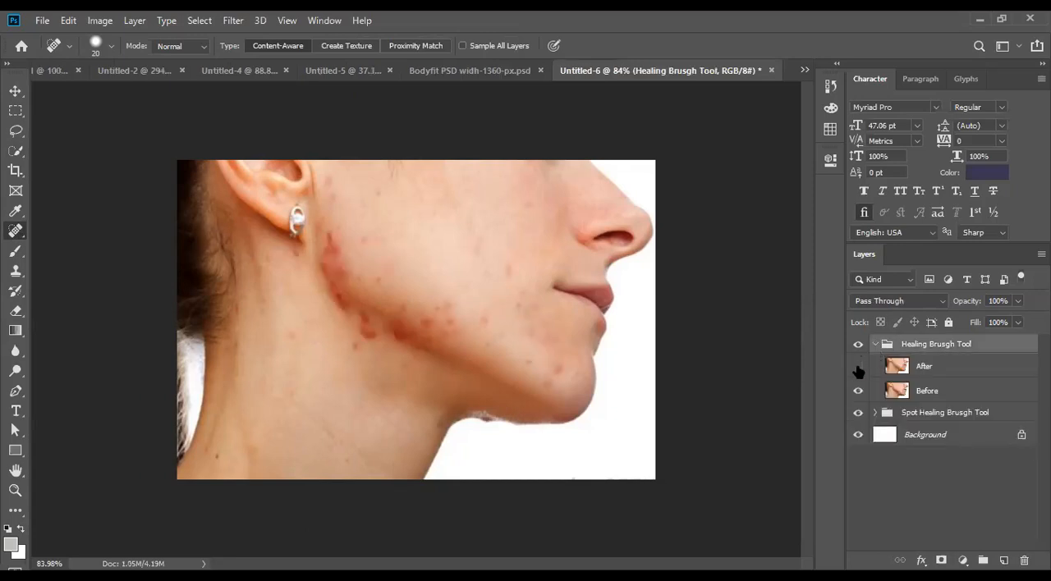
click(858, 369)
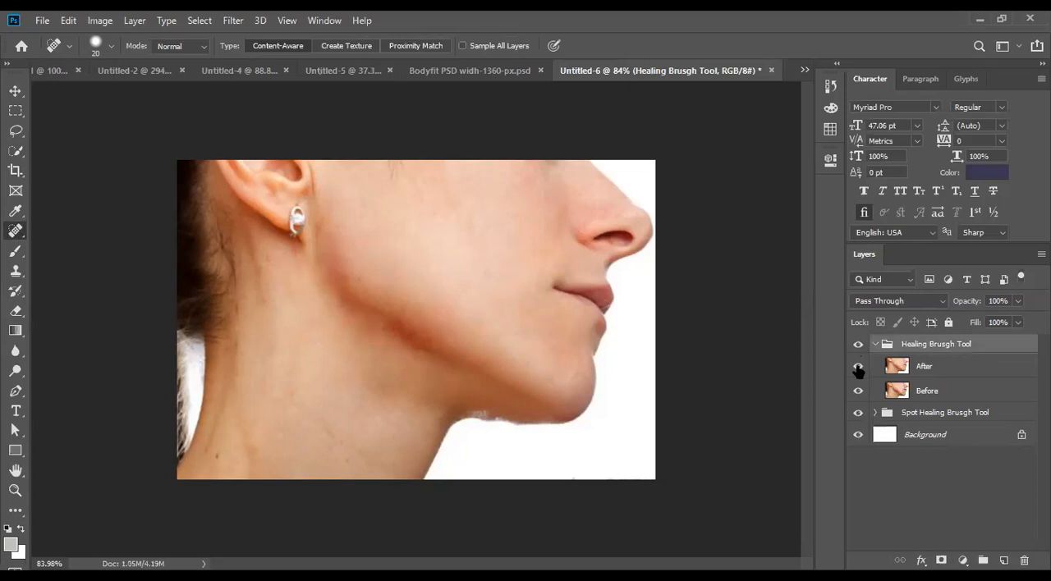
click(857, 368)
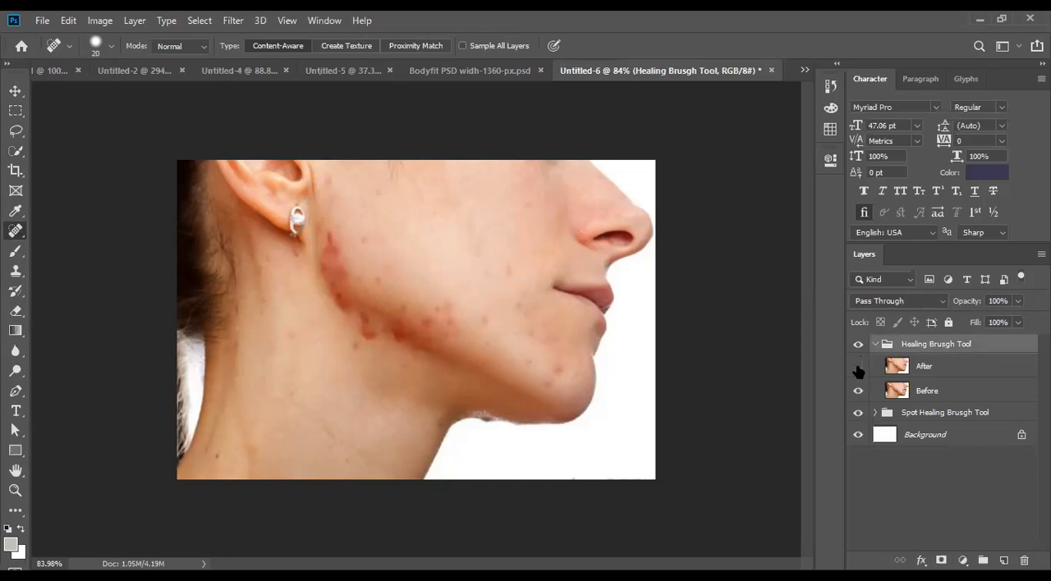
click(858, 368)
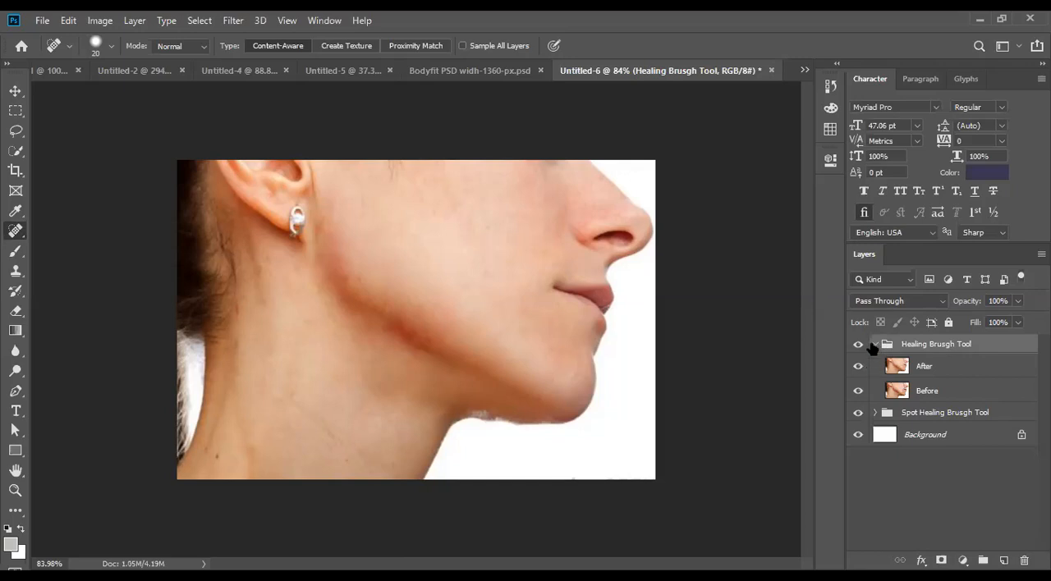
- Collapse and duplicate the "Healing Brusgh Tool" group and rename the copy "Patch Tool"
click(875, 345)
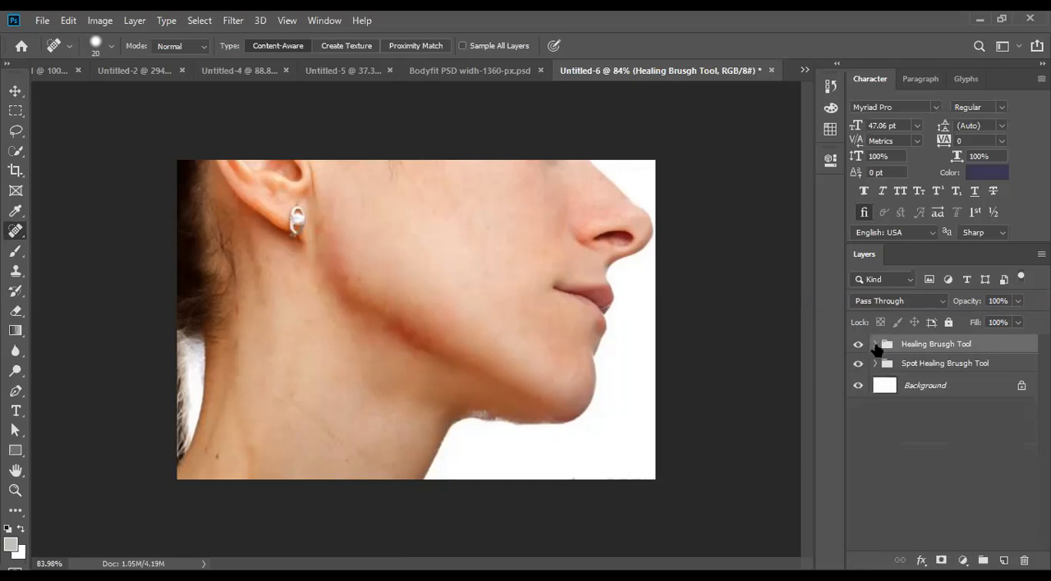
key(ctrl+j)
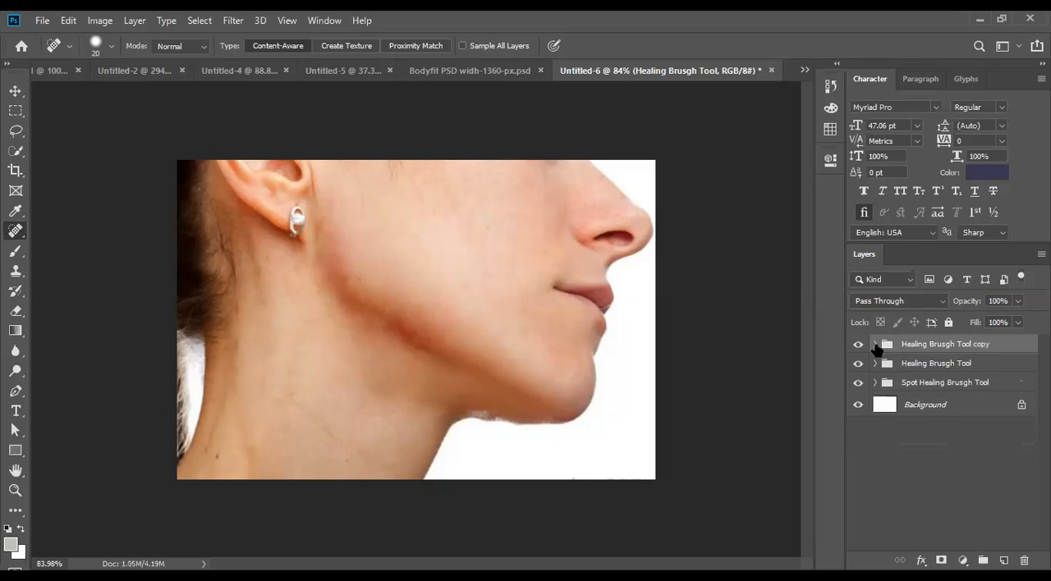
double_click(932, 345)
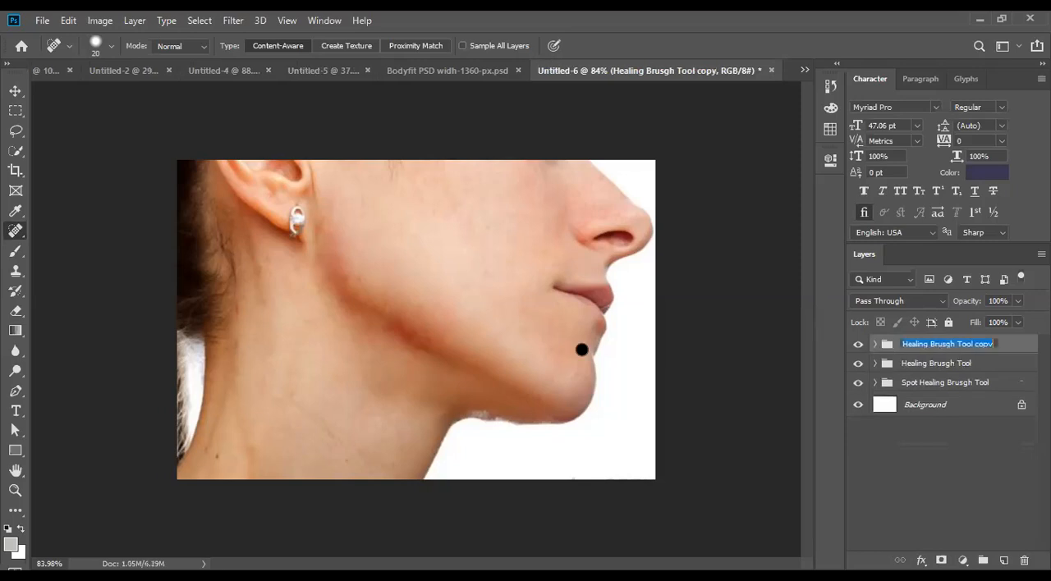
click(16, 232)
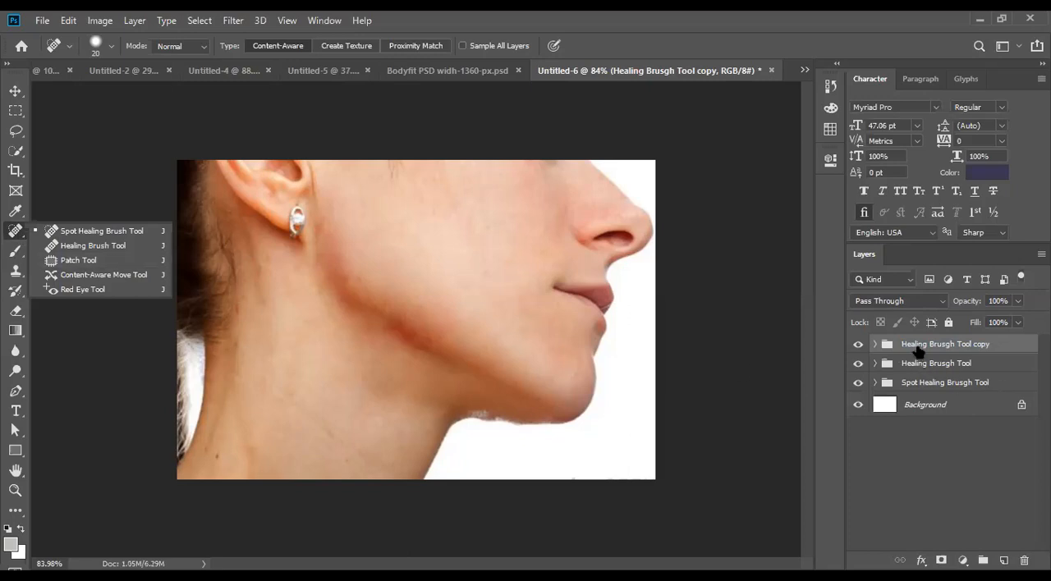
double_click(918, 345)
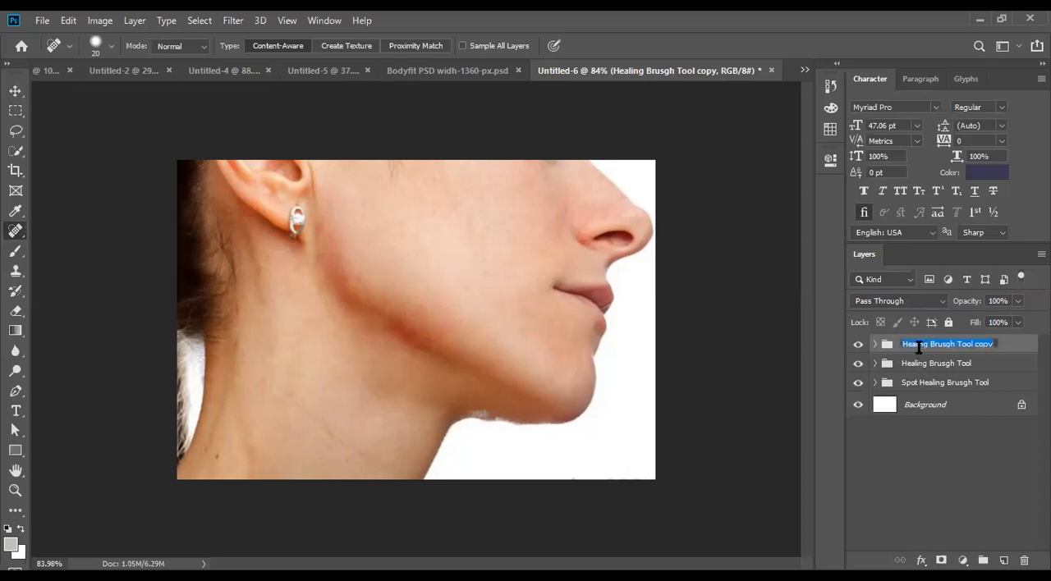
text(Patch Tool)
key(Return)
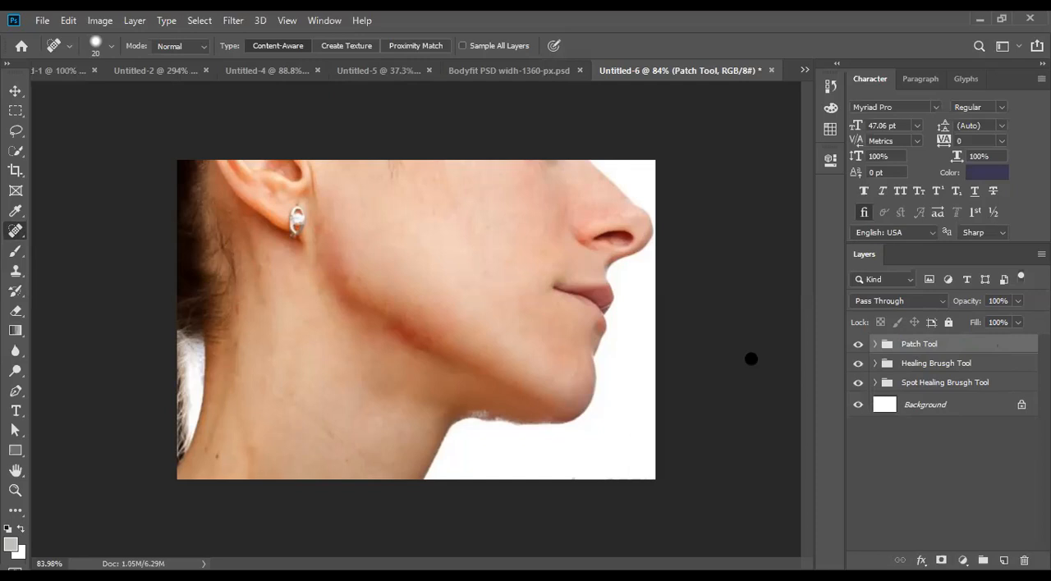
- Expand the Patch Tool group and delete its After layer, keeping the Before layer
click(875, 344)
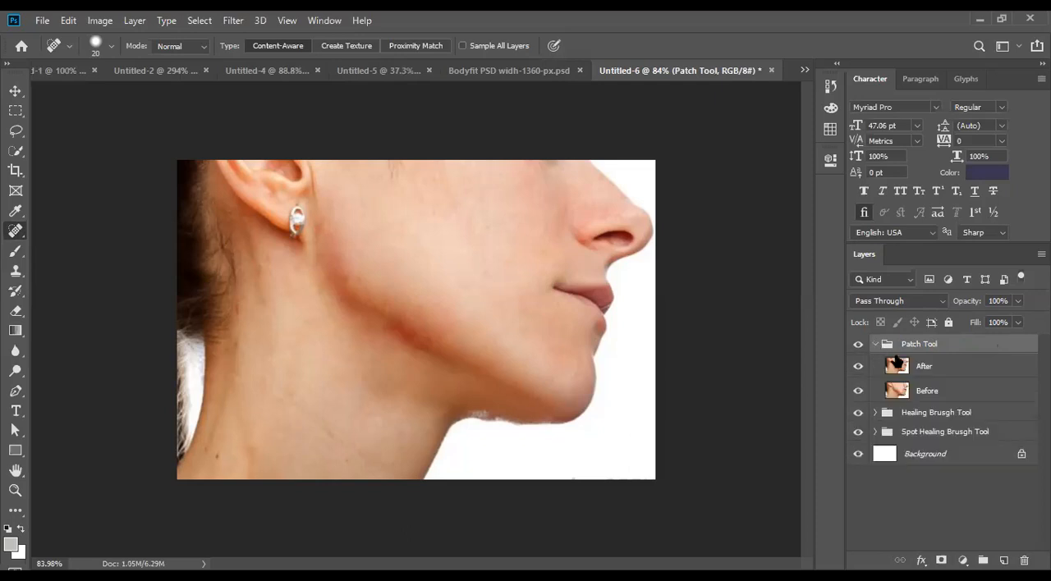
click(903, 369)
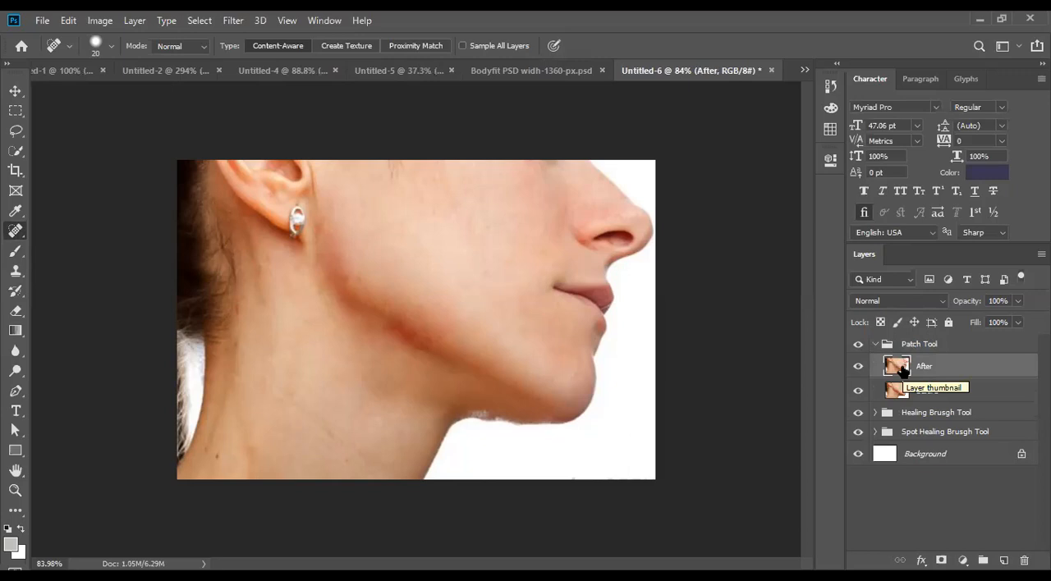
key(Delete)
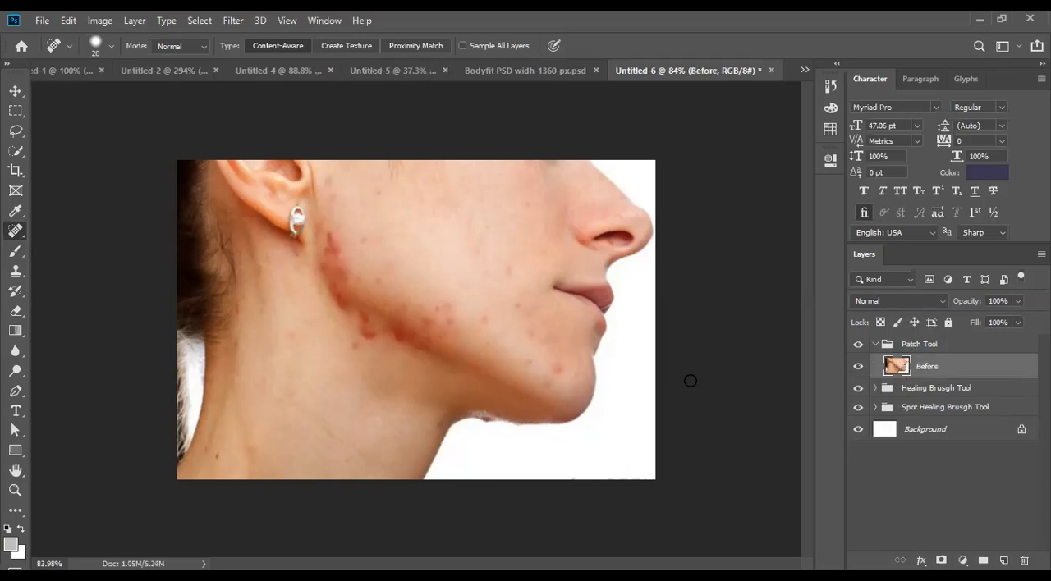
- Switch to the Patch Tool for retouching the blemished cheek on the Before layer
scroll(474, 339, up, 2)
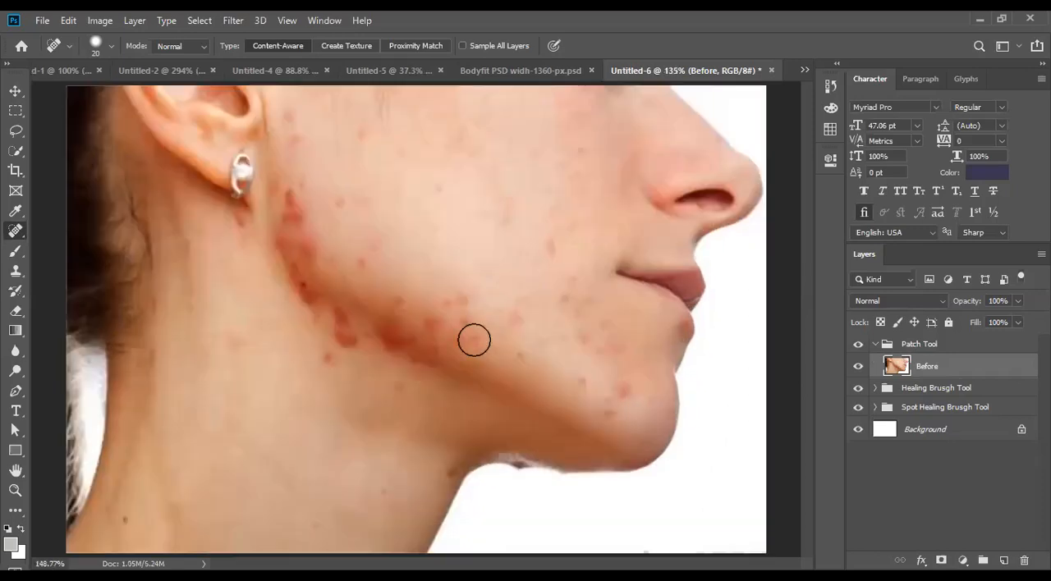
scroll(443, 351, up, 3)
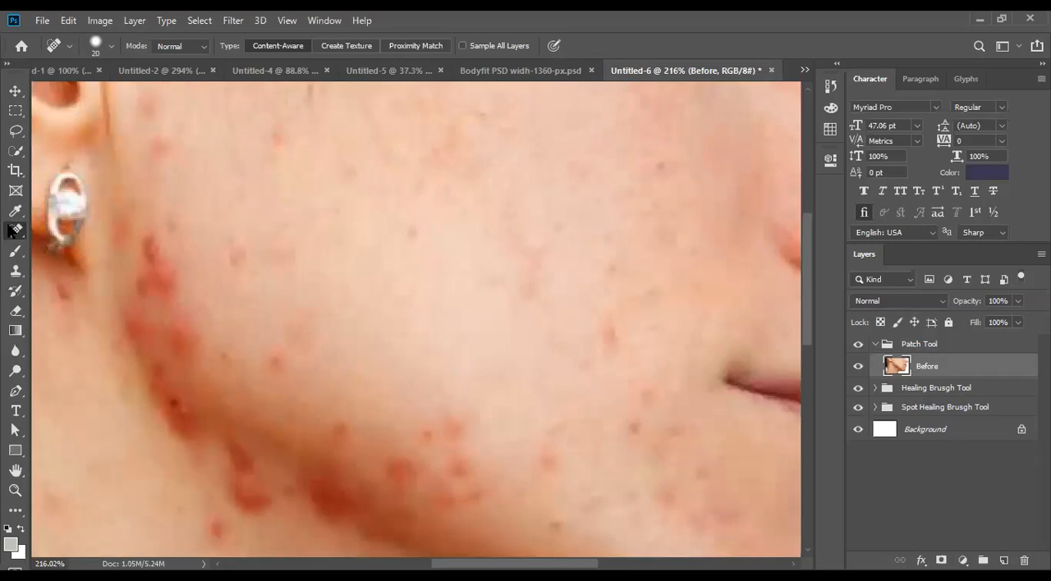
right_click(13, 231)
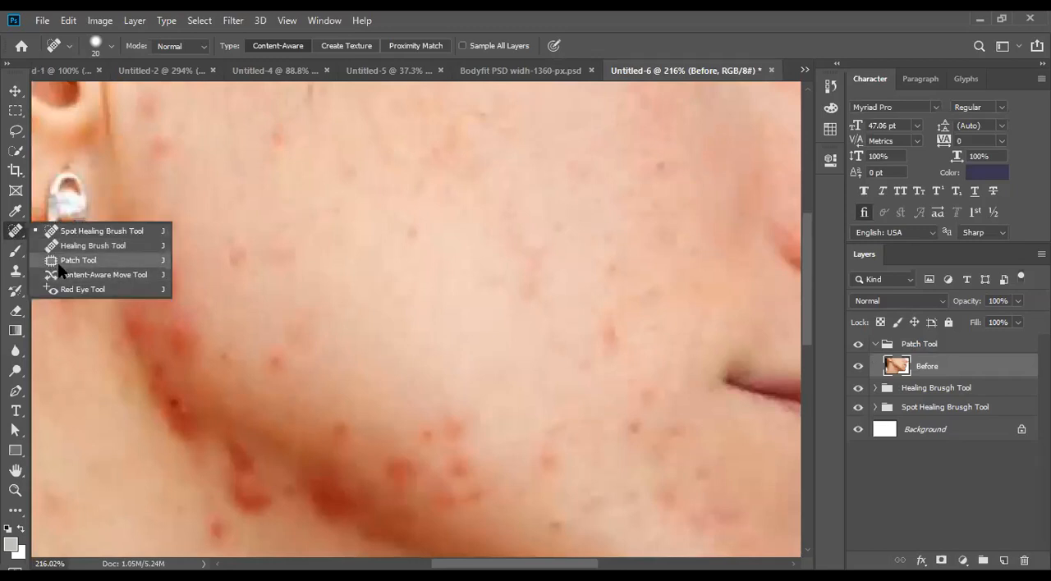
click(58, 262)
scroll(335, 344, up, 1)
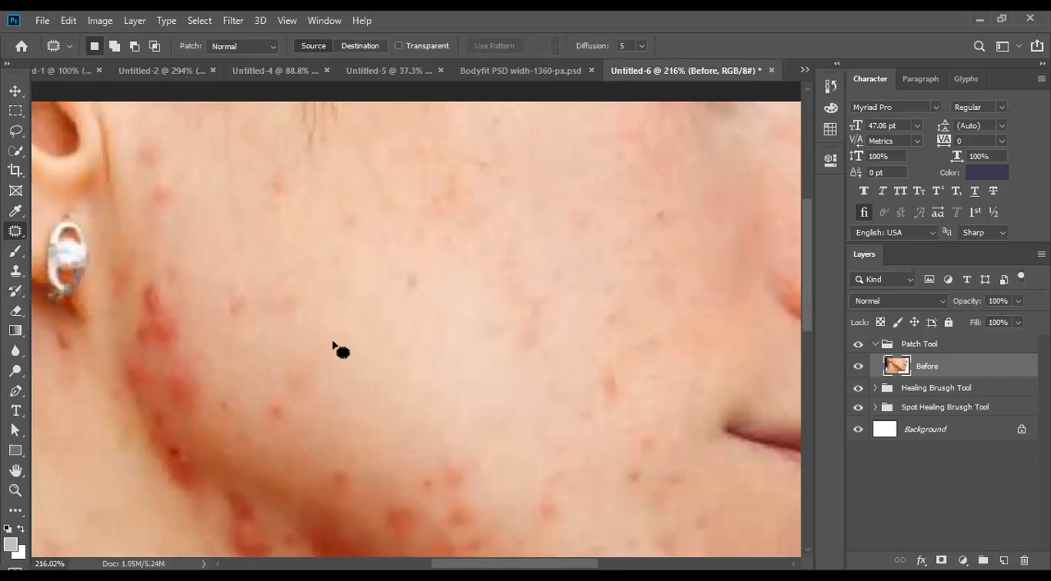
- Outline the small spot in the middle of the cheek with the Lasso Tool and return to the Patch Tool
click(13, 136)
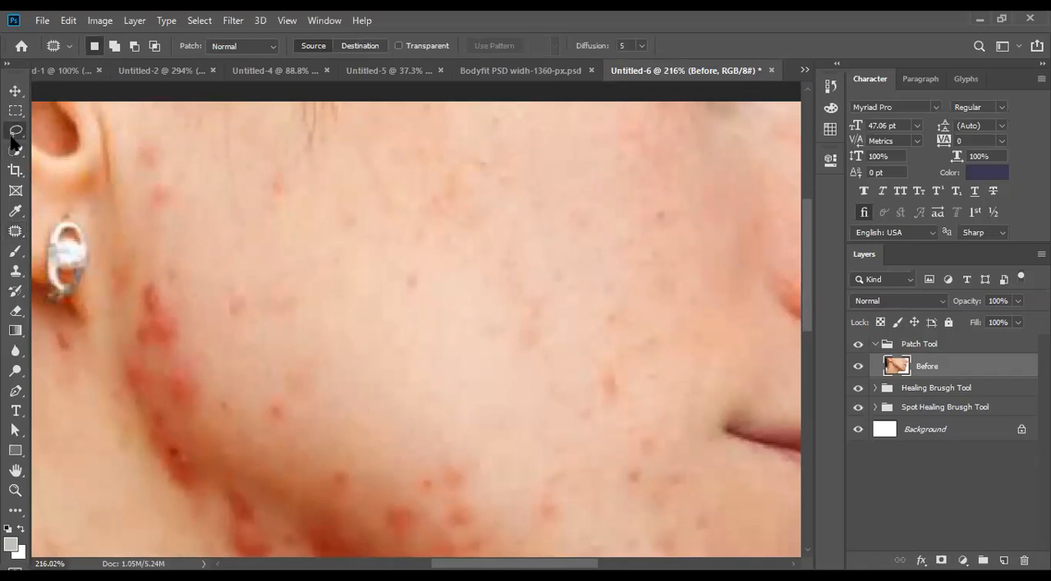
click(16, 130)
mouse_move(391, 312)
mouse_down()
mouse_move(427, 277)
mouse_move(384, 251)
mouse_move(385, 276)
mouse_up()
click(15, 230)
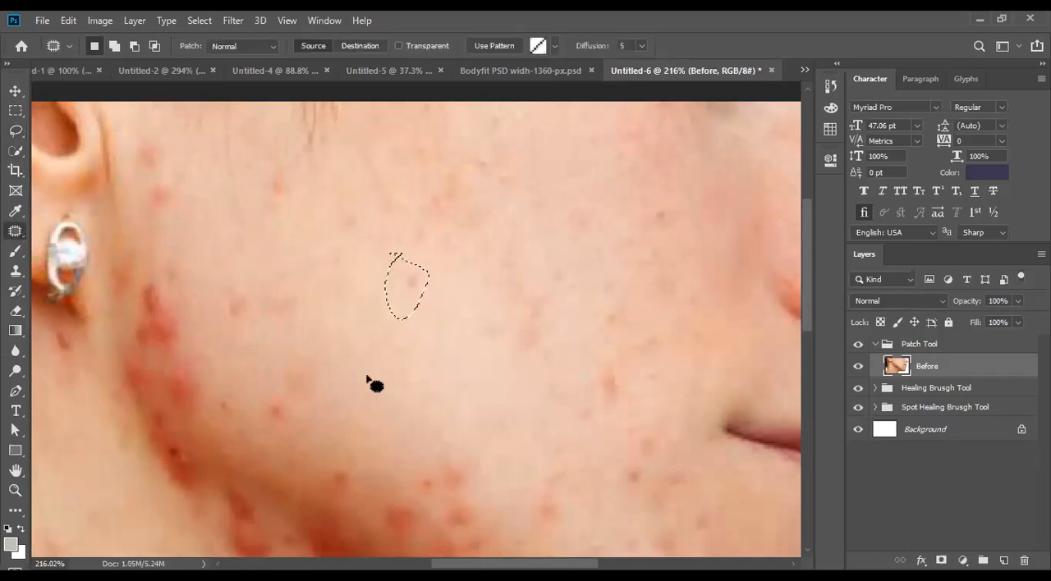
- Outline the red blemish beside the mouth corner, patch it with clean skin from the middle of the cheek, and deselect
mouse_move(579, 355)
mouse_down()
mouse_move(617, 448)
mouse_move(522, 357)
mouse_up()
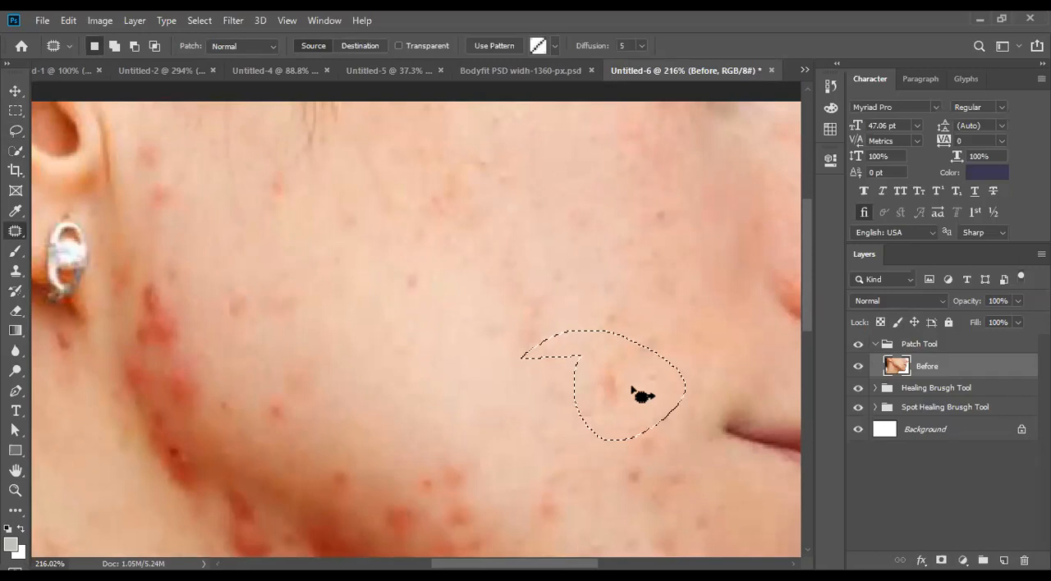
drag(647, 397, 450, 380)
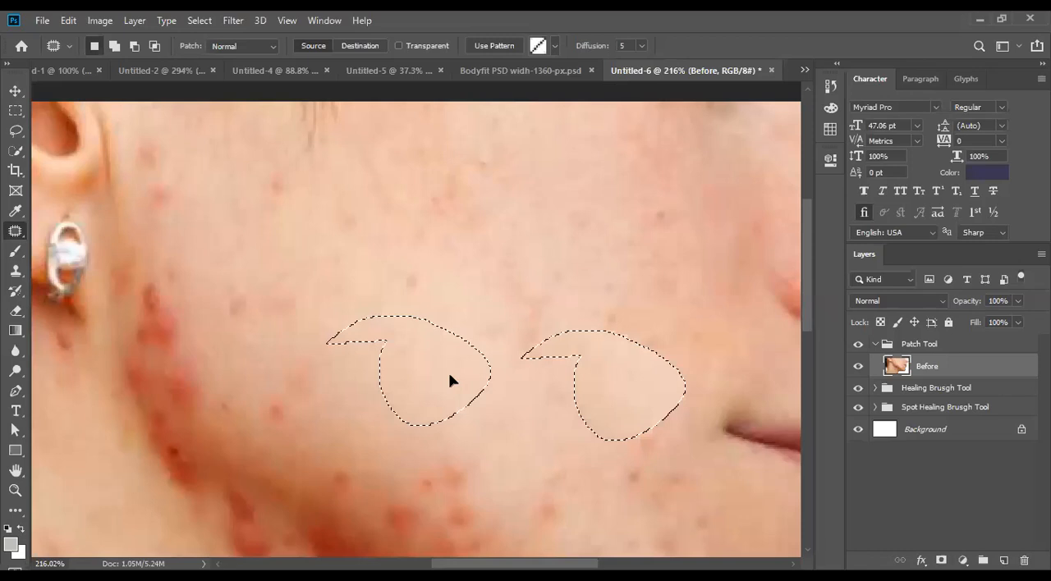
drag(450, 379, 455, 381)
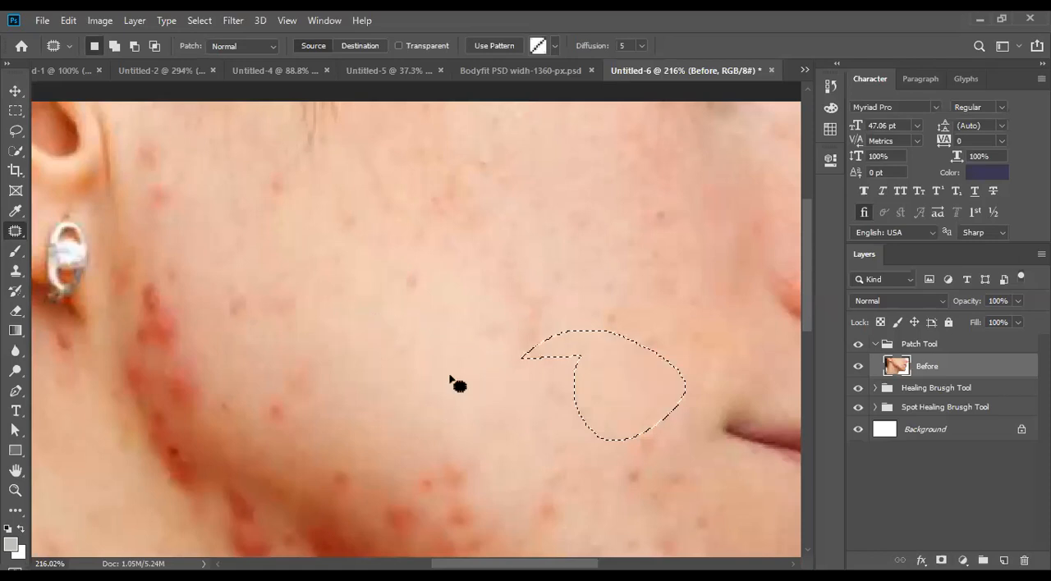
key(ctrl+d)
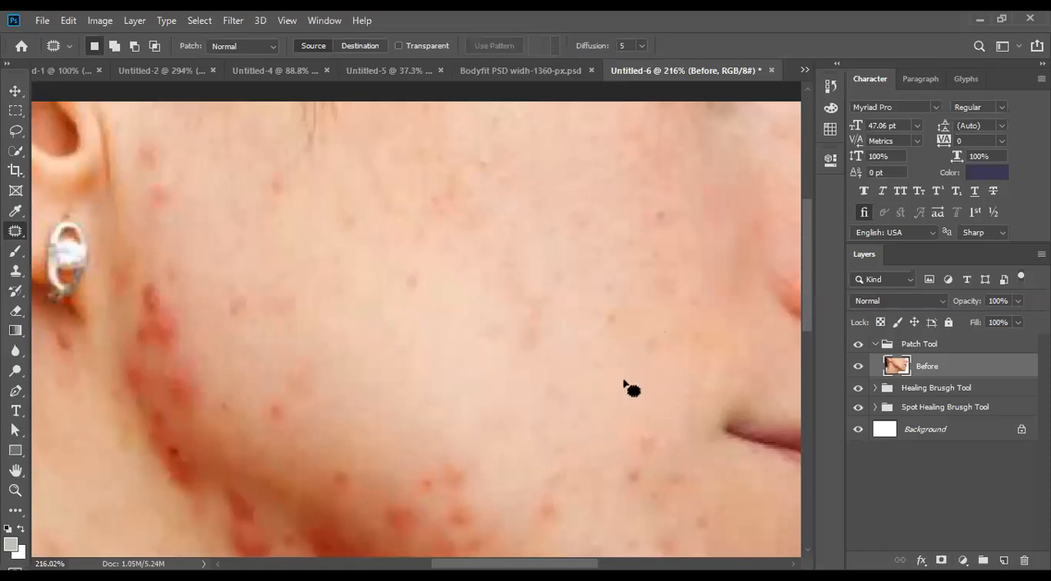
drag(581, 356, 522, 358)
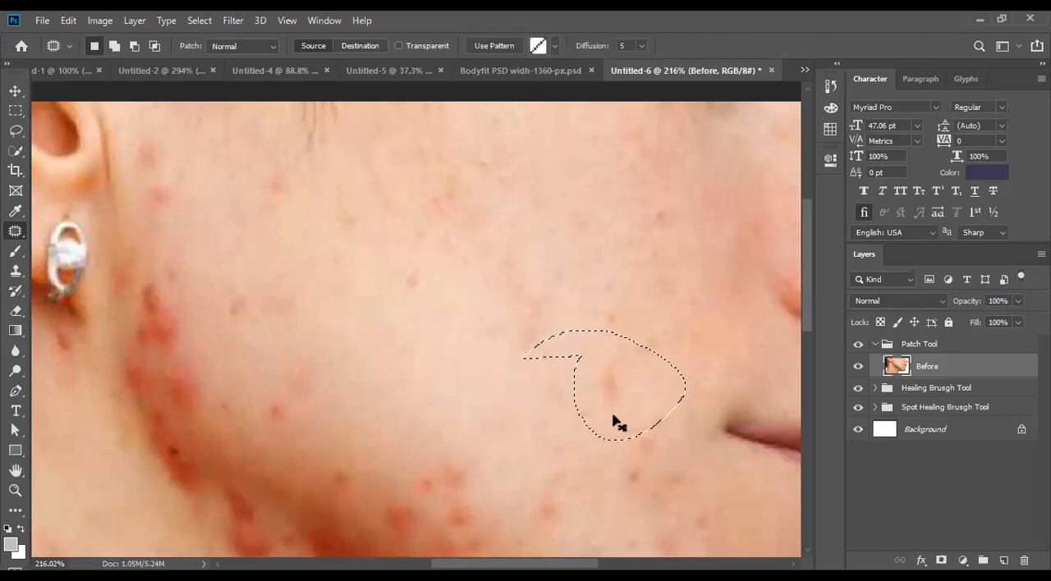
key(ctrl+d)
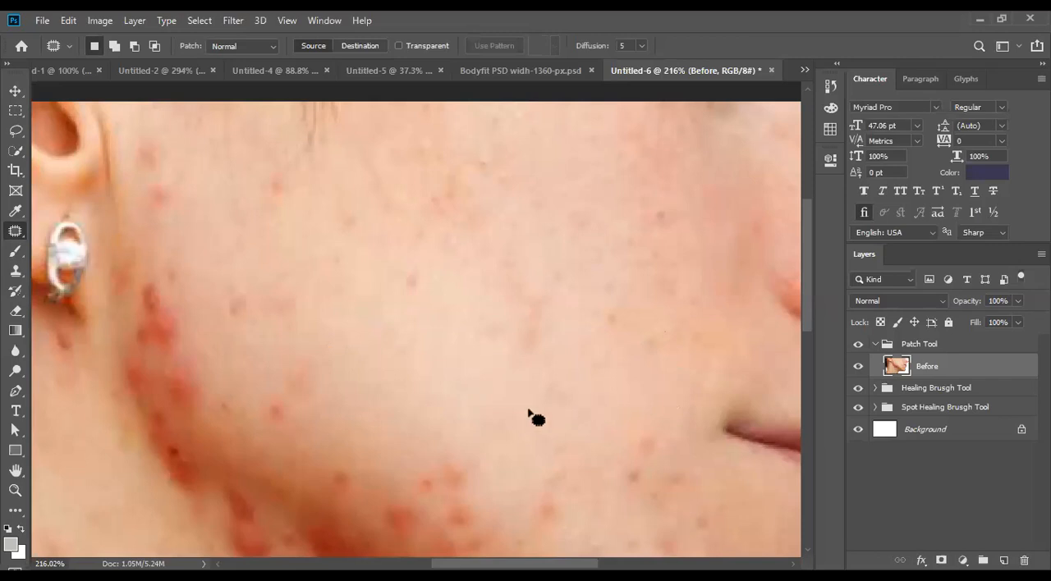
- Examine the remaining blemishes across the cheek, jawline and neck
scroll(527, 413, down, 8)
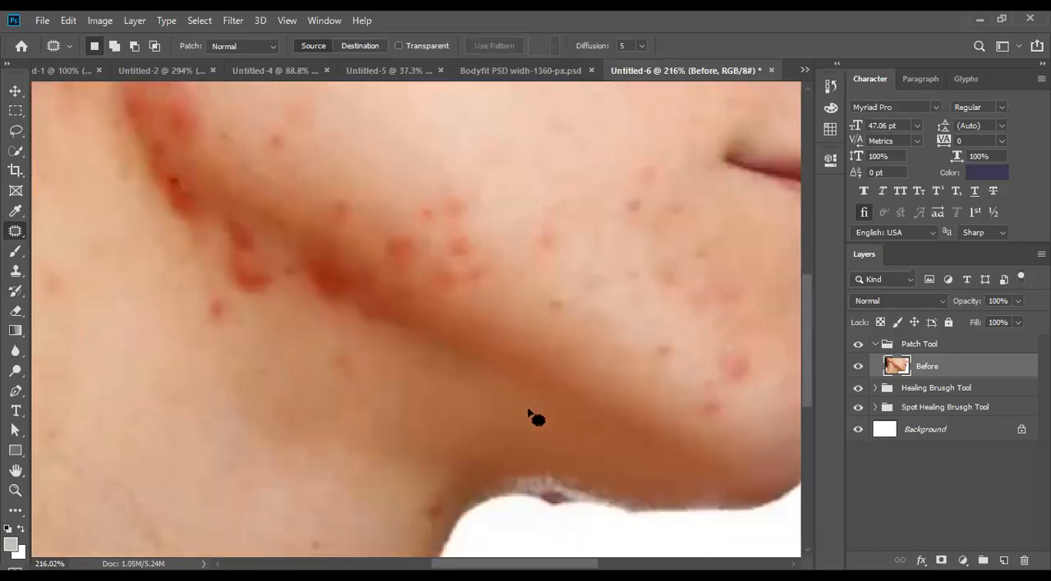
scroll(528, 413, down, 2)
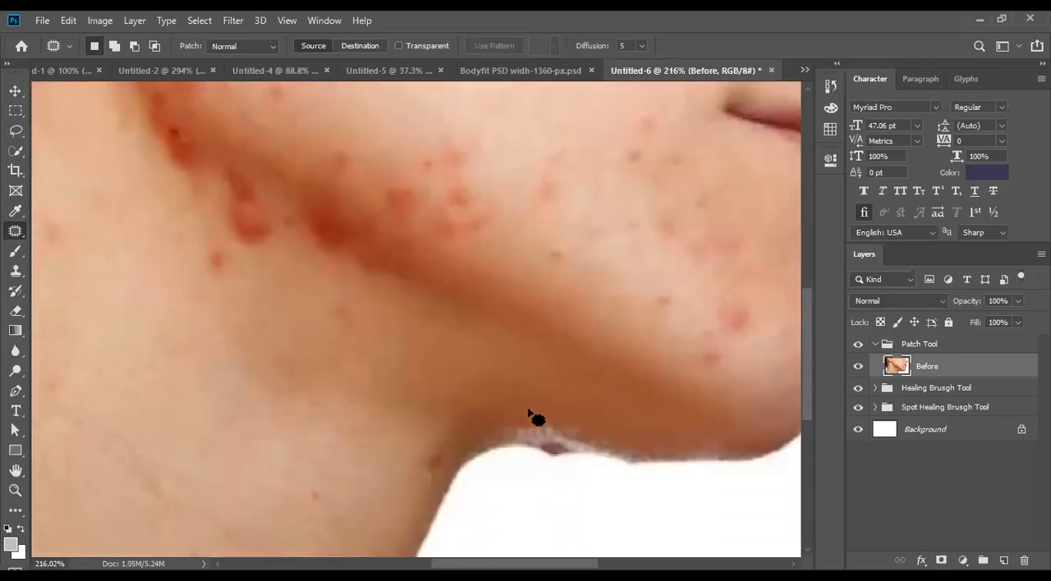
scroll(528, 413, up, 1)
scroll(528, 413, up, 5)
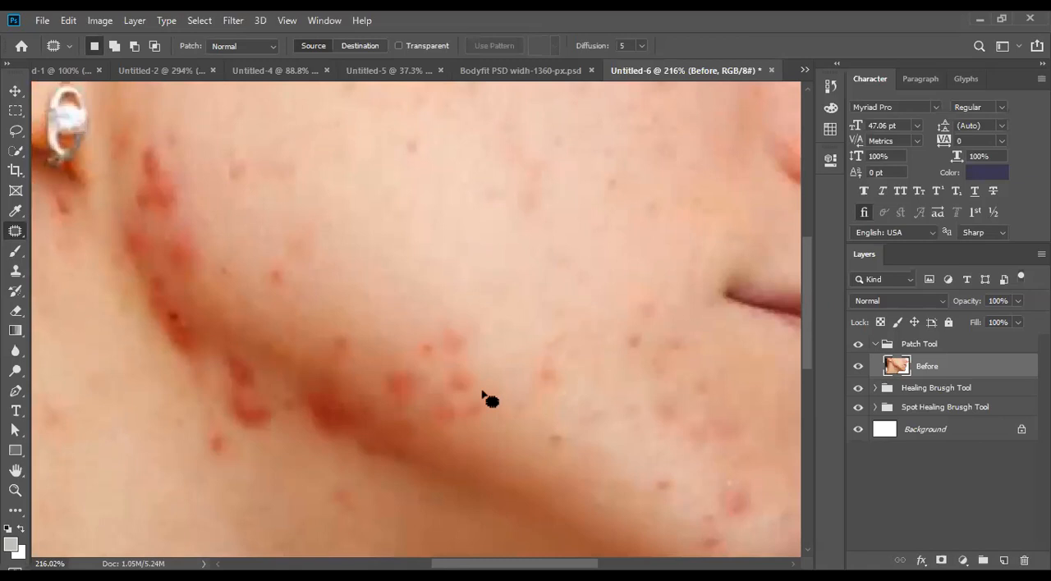
scroll(490, 400, down, 2)
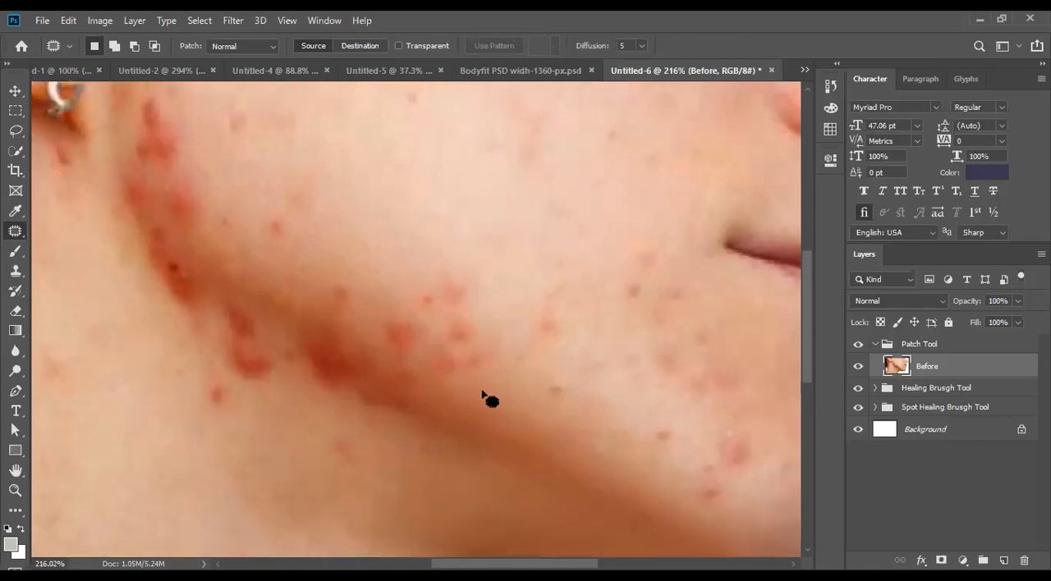
scroll(489, 400, down, 2)
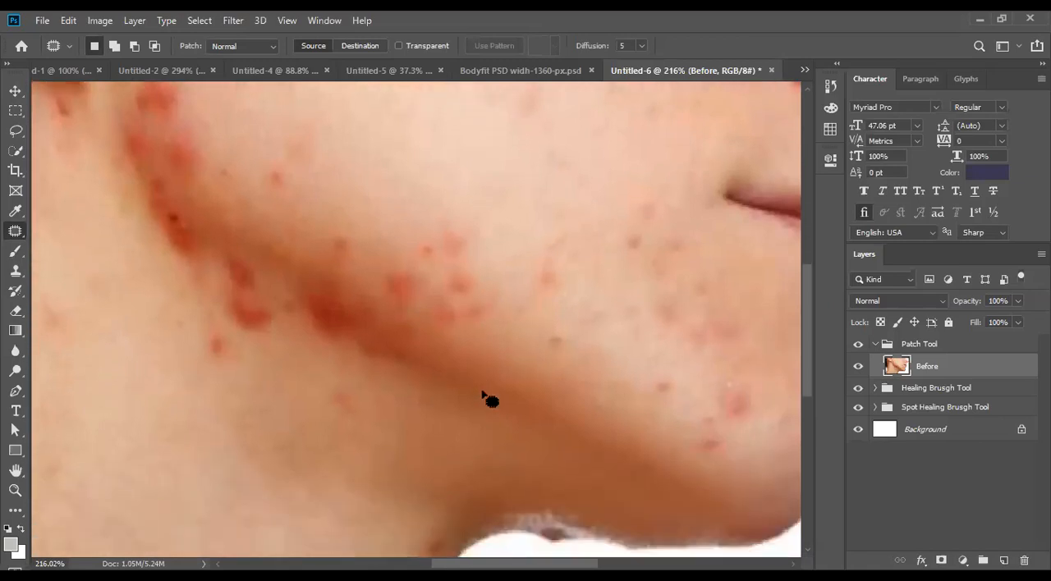
scroll(489, 400, down, 2)
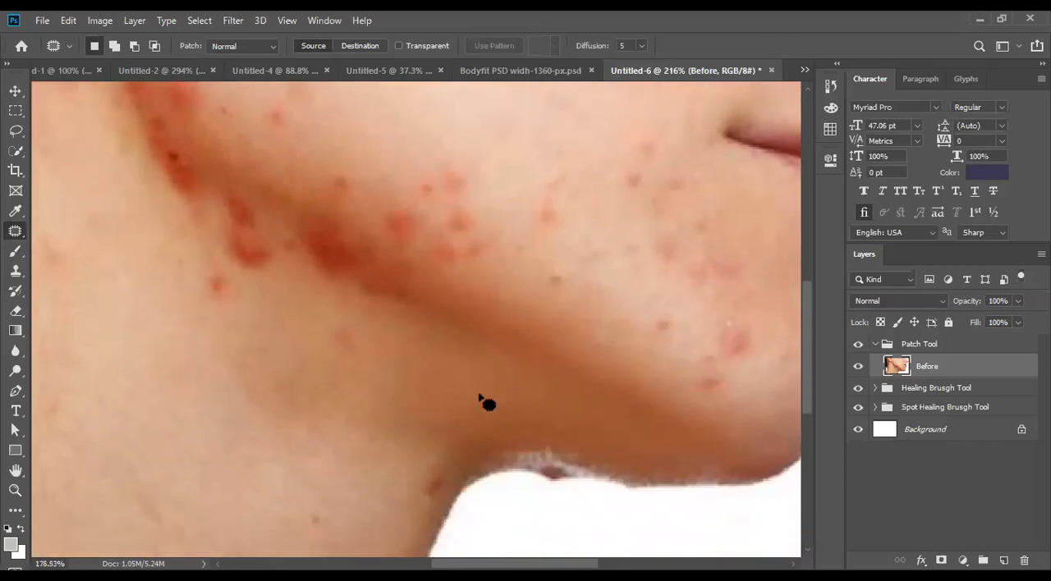
scroll(484, 399, down, 2)
scroll(484, 399, up, 3)
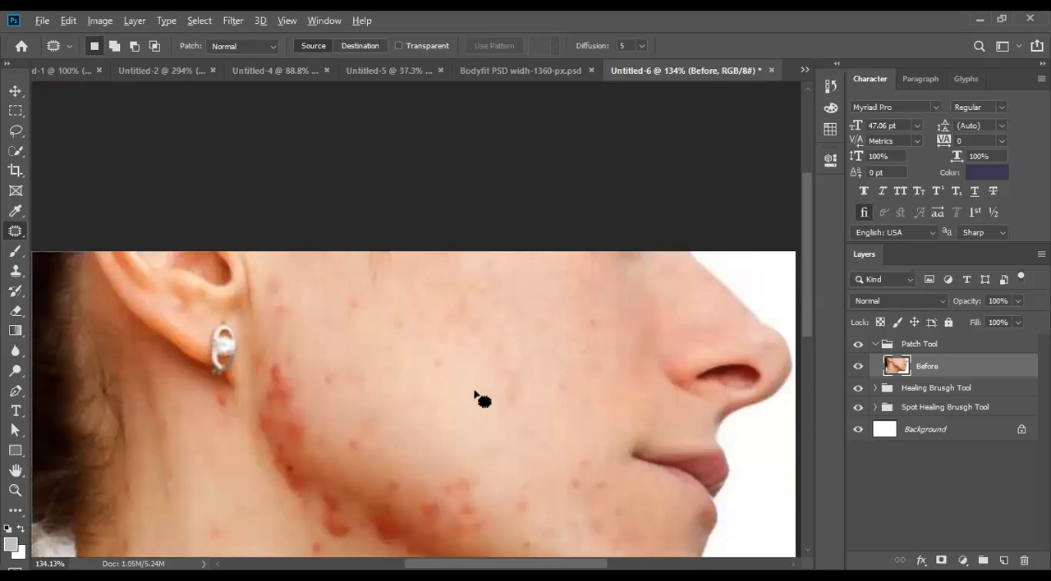
scroll(483, 399, up, 2)
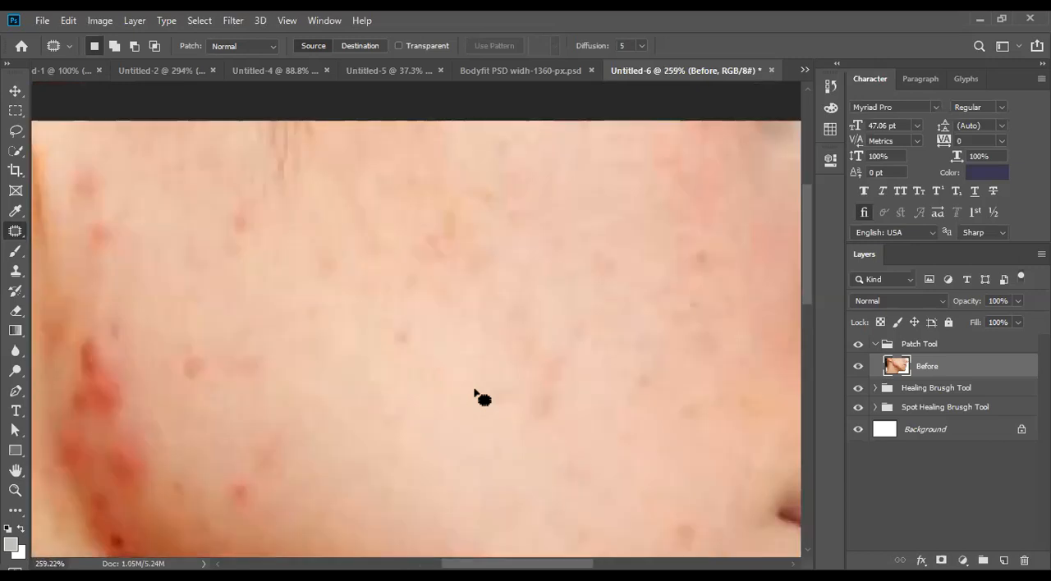
- Outline a round area of clean mid-cheek skin and try patching it in Source mode against the red cluster below the ear
scroll(483, 399, down, 3)
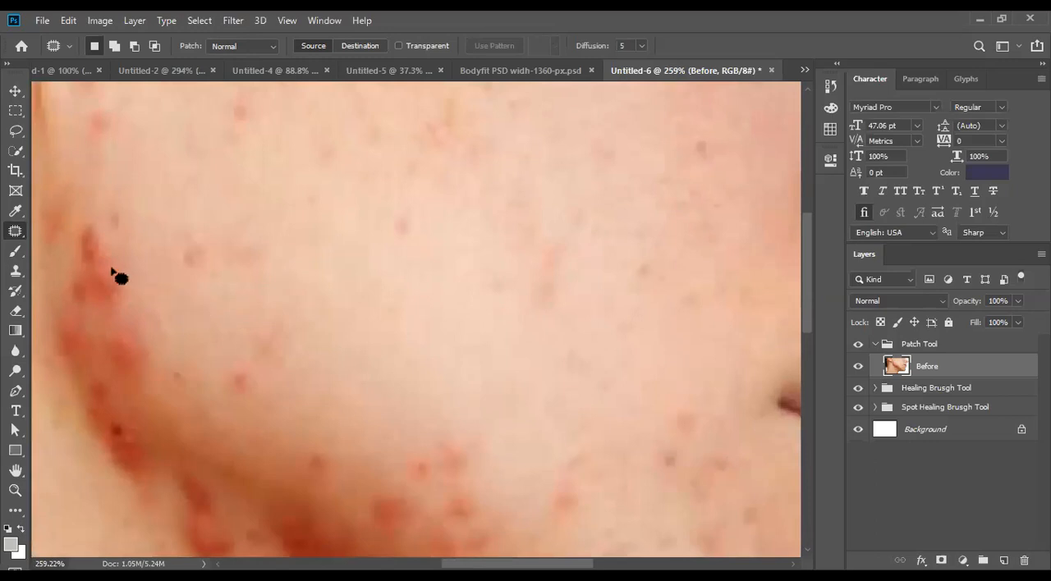
scroll(171, 272, left, 2)
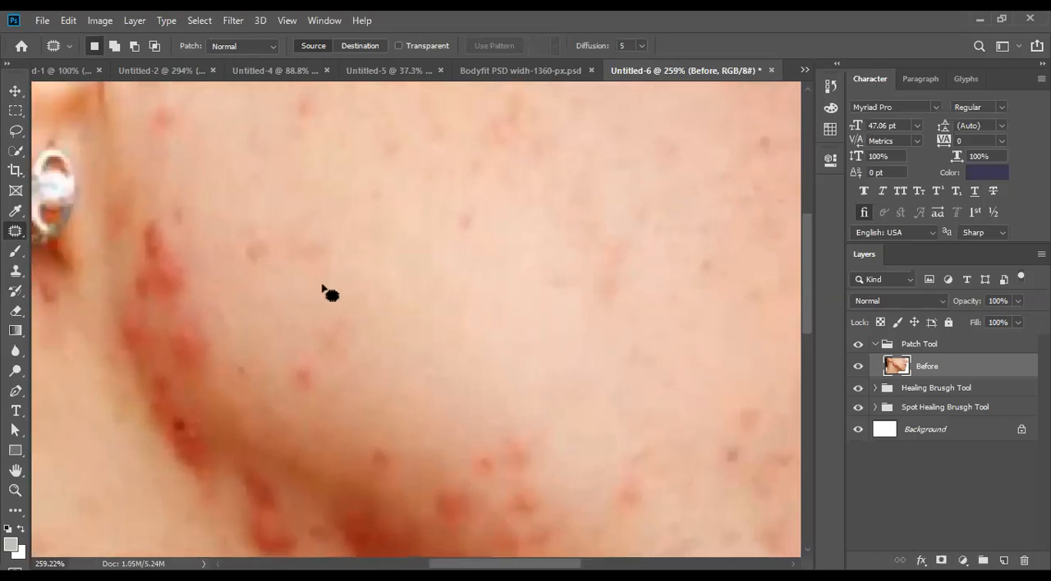
mouse_move(418, 218)
mouse_down()
mouse_move(369, 248)
mouse_move(357, 287)
mouse_move(381, 351)
mouse_move(450, 373)
mouse_move(505, 328)
mouse_move(508, 286)
mouse_move(479, 234)
mouse_move(417, 218)
mouse_up()
drag(441, 307, 196, 348)
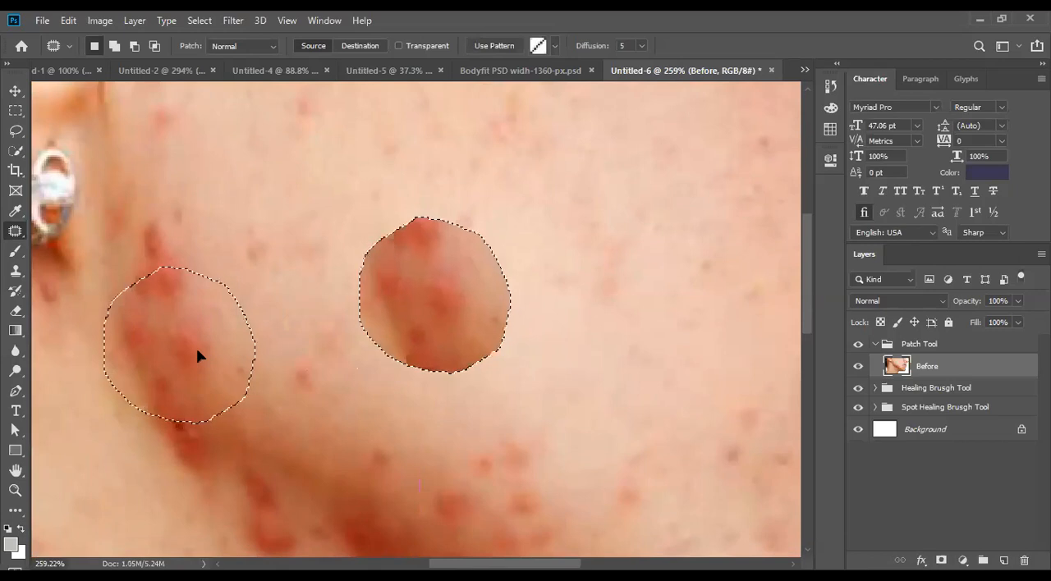
drag(196, 348, 196, 348)
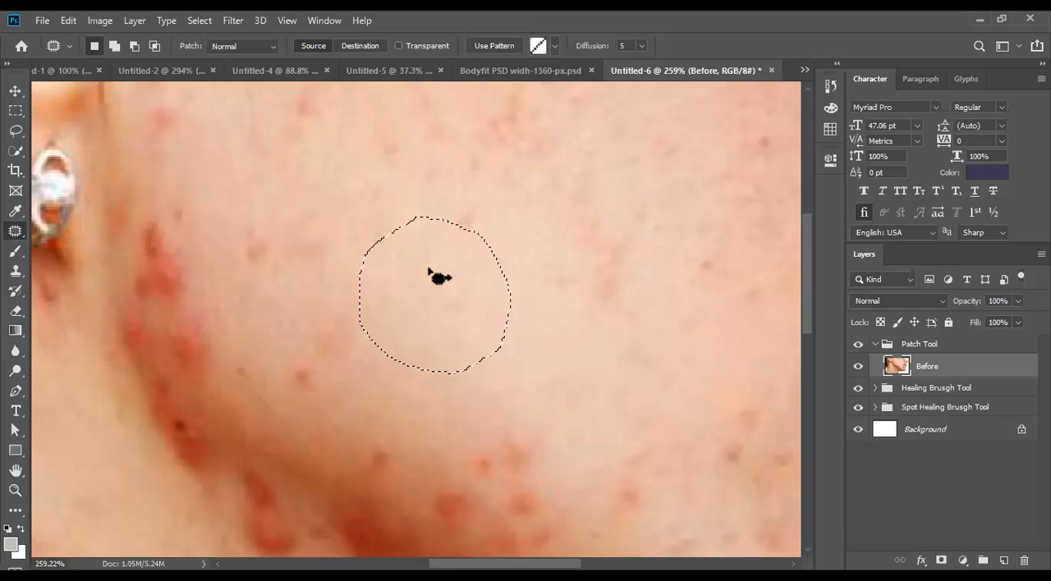
- Set the patch mode to Destination, cover the red cluster below the ear with the selected cheek skin, and deselect
click(362, 44)
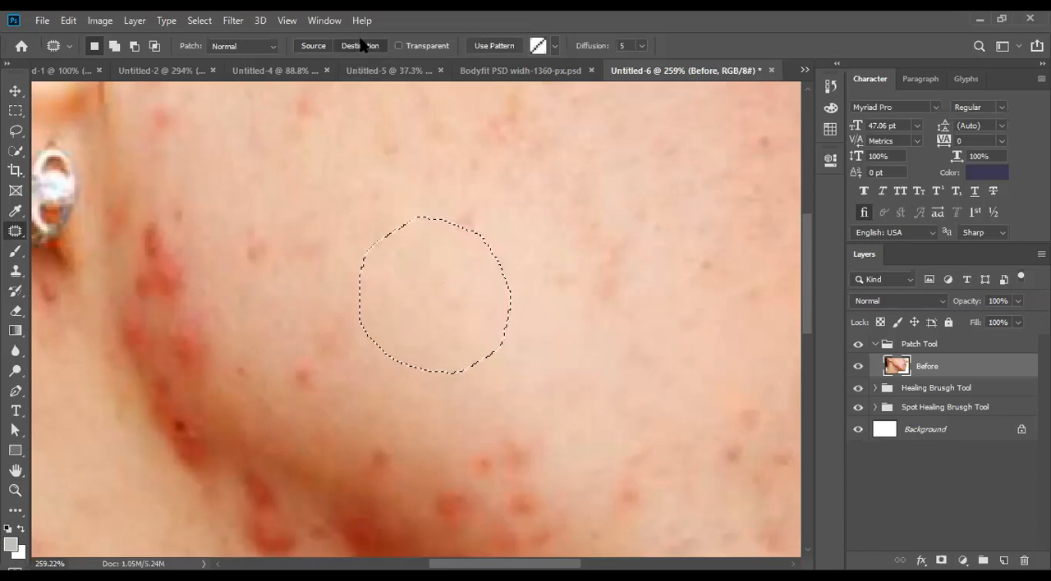
drag(466, 309, 200, 351)
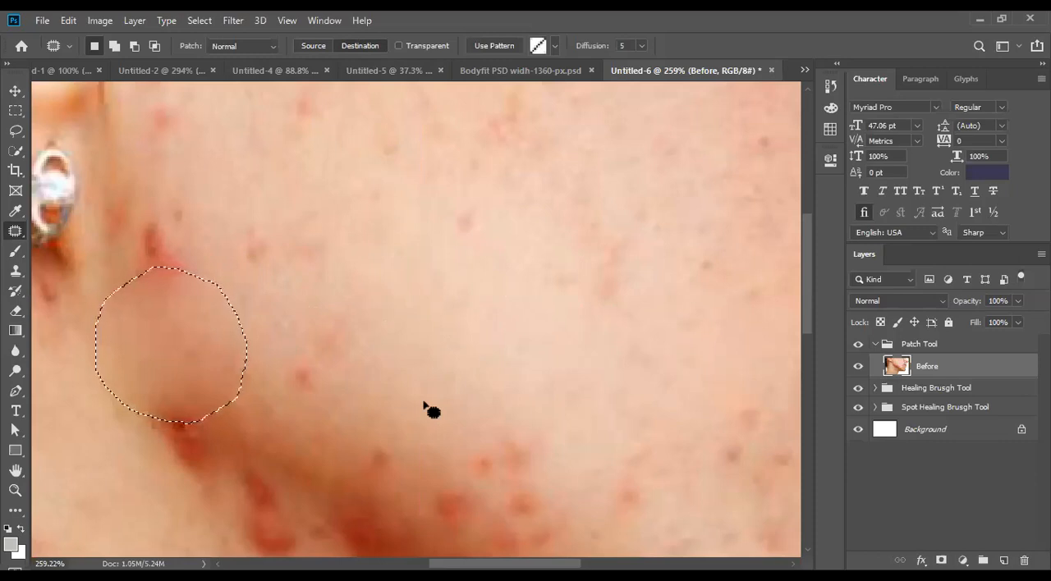
key(ctrl+d)
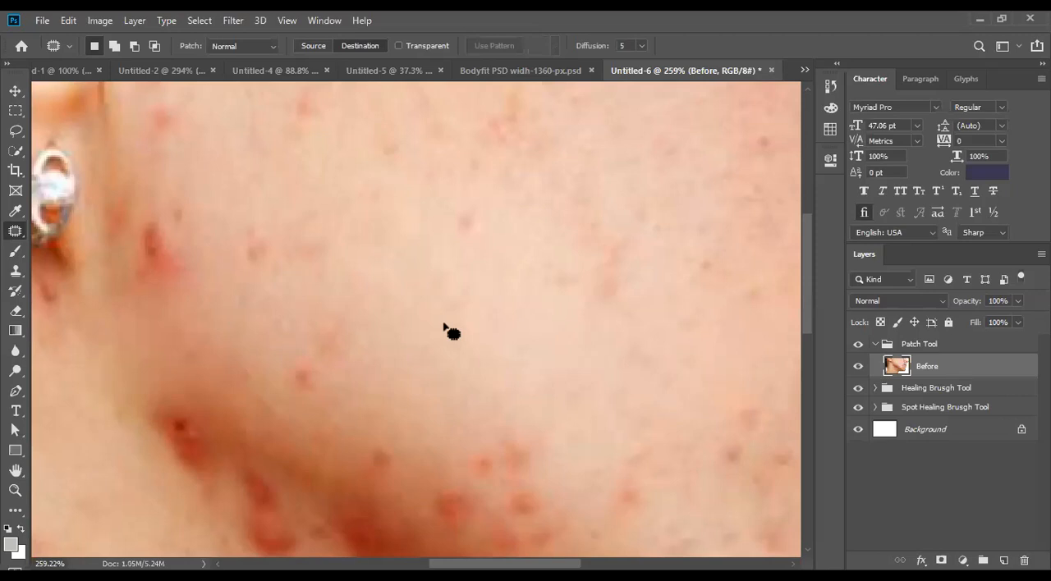
- Try to patch the lower red spot under the jaw angle with nearby clean neck skin, and undo it
scroll(127, 458, down, 2)
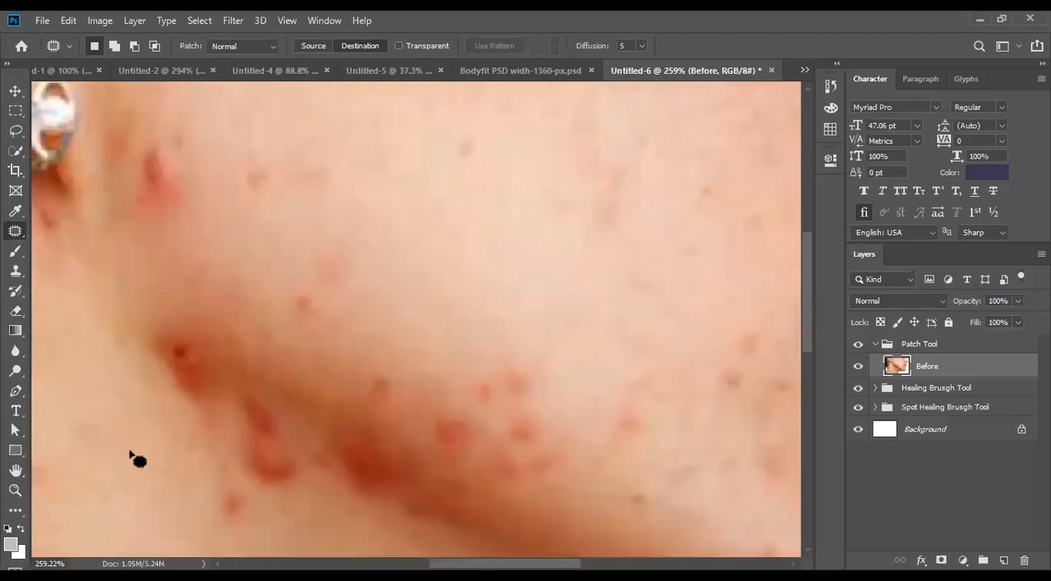
scroll(129, 453, down, 4)
mouse_move(292, 297)
mouse_down()
mouse_move(260, 285)
mouse_move(237, 302)
mouse_move(263, 332)
mouse_move(297, 306)
mouse_move(285, 292)
mouse_move(110, 338)
mouse_up()
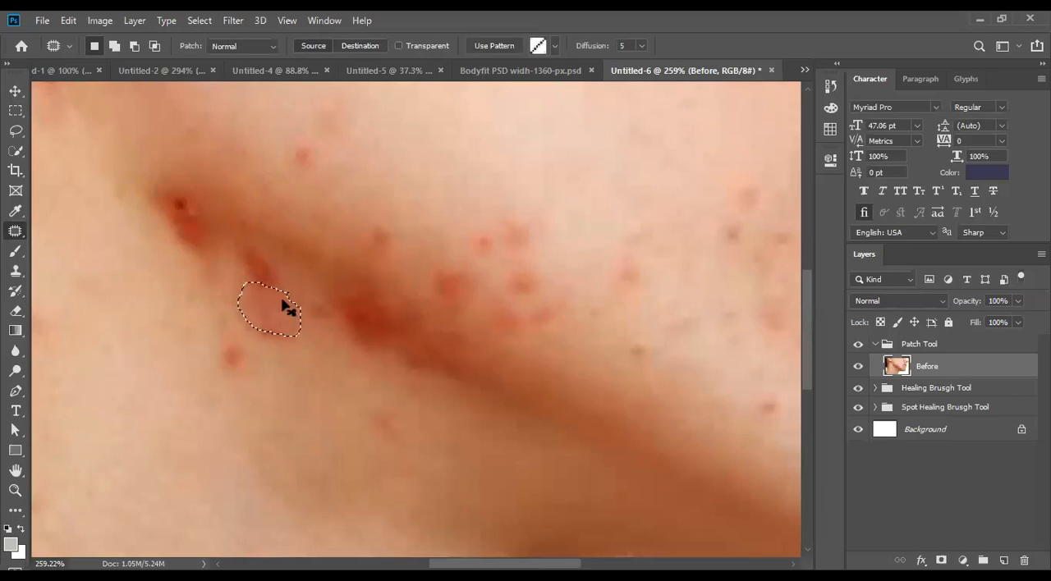
key(ctrl+z)
- Outline clean neck skin, patch it over the red spots under the jaw angle in Destination mode, and deselect
scroll(148, 363, down, 2)
mouse_move(92, 354)
mouse_down()
mouse_move(61, 416)
mouse_move(73, 455)
mouse_move(154, 510)
mouse_move(238, 480)
mouse_move(189, 365)
mouse_move(94, 346)
mouse_move(87, 385)
mouse_up()
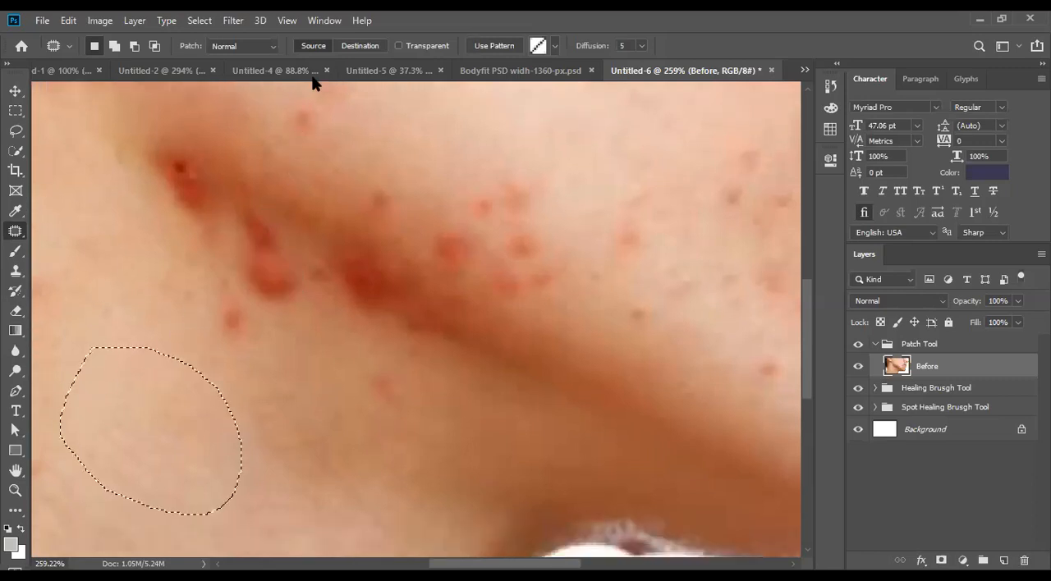
drag(209, 376, 255, 302)
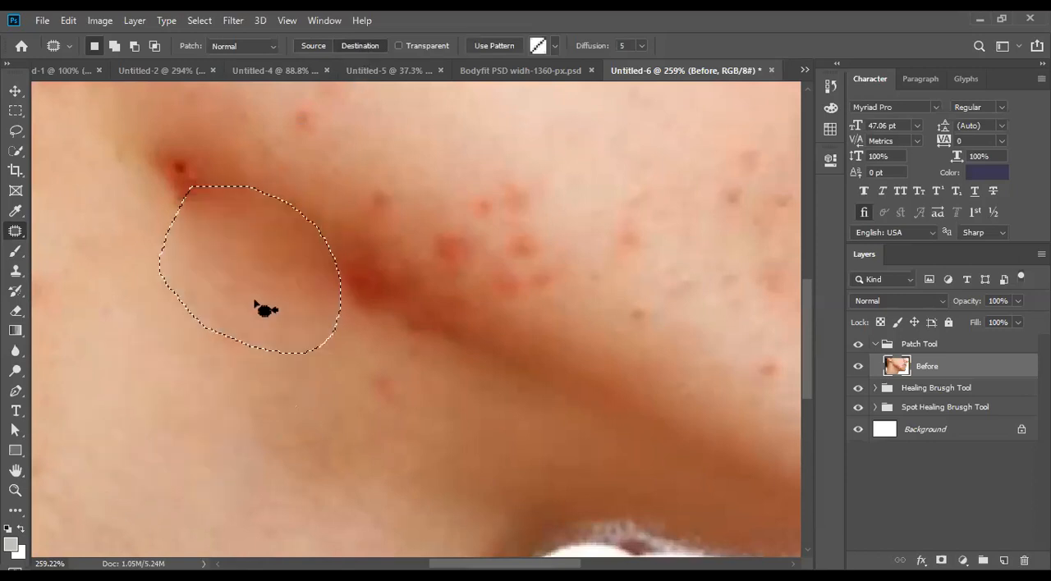
key(ctrl+d)
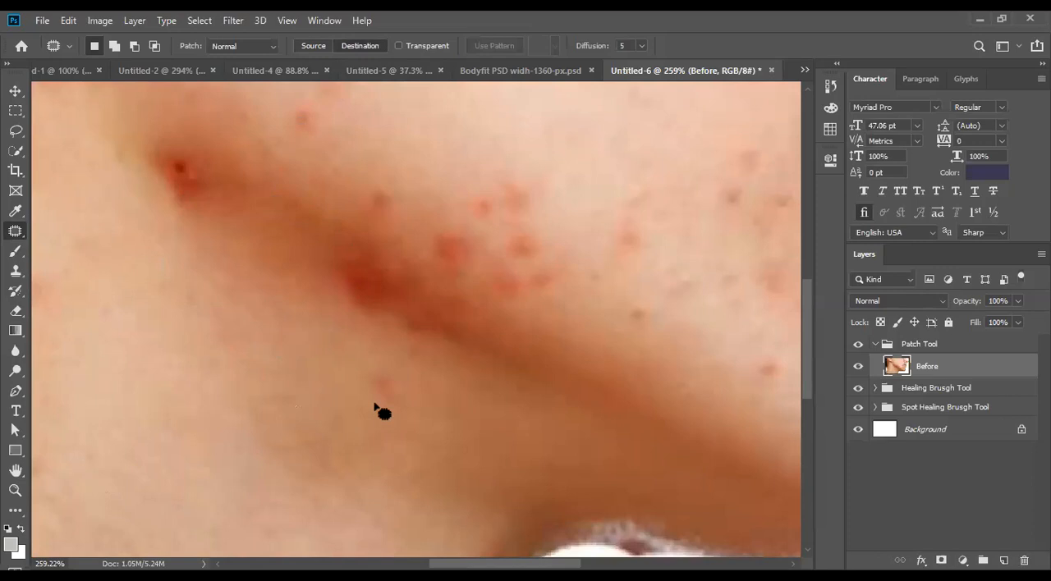
- Outline another large area of clean neck skin, patch it over the dark red spot at the jaw angle, and deselect
scroll(373, 408, down, 6)
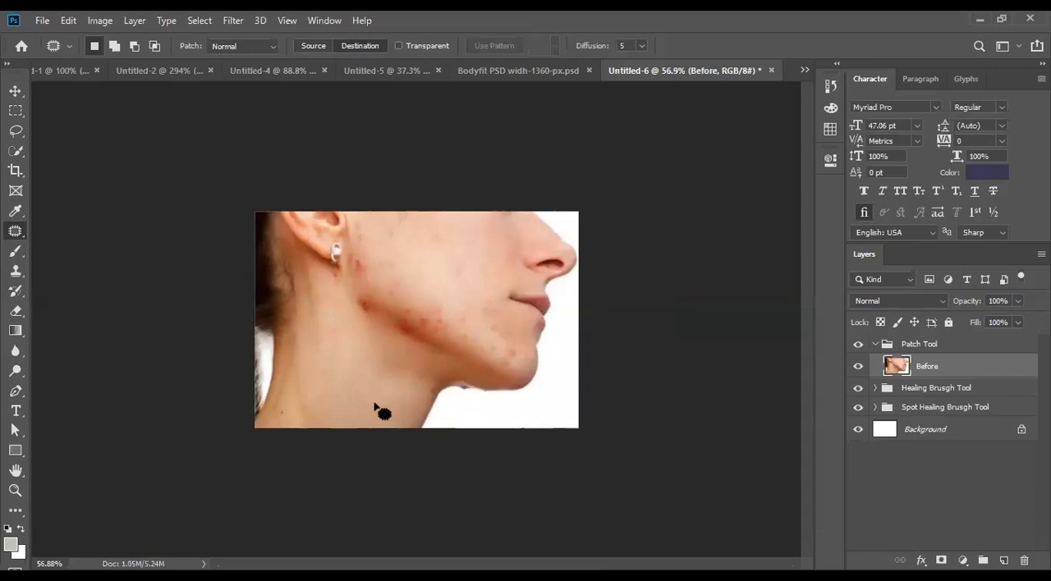
scroll(359, 348, up, 6)
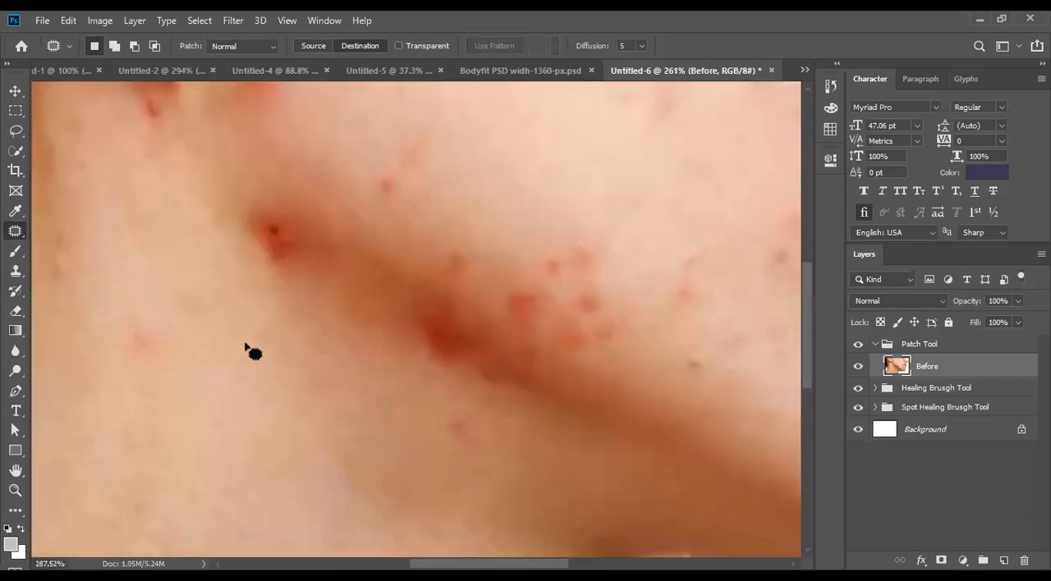
scroll(245, 345, up, 2)
scroll(341, 411, down, 3)
mouse_move(368, 380)
mouse_down()
mouse_move(353, 205)
mouse_move(187, 364)
mouse_move(394, 332)
mouse_move(375, 333)
mouse_up()
scroll(375, 332, up, 3)
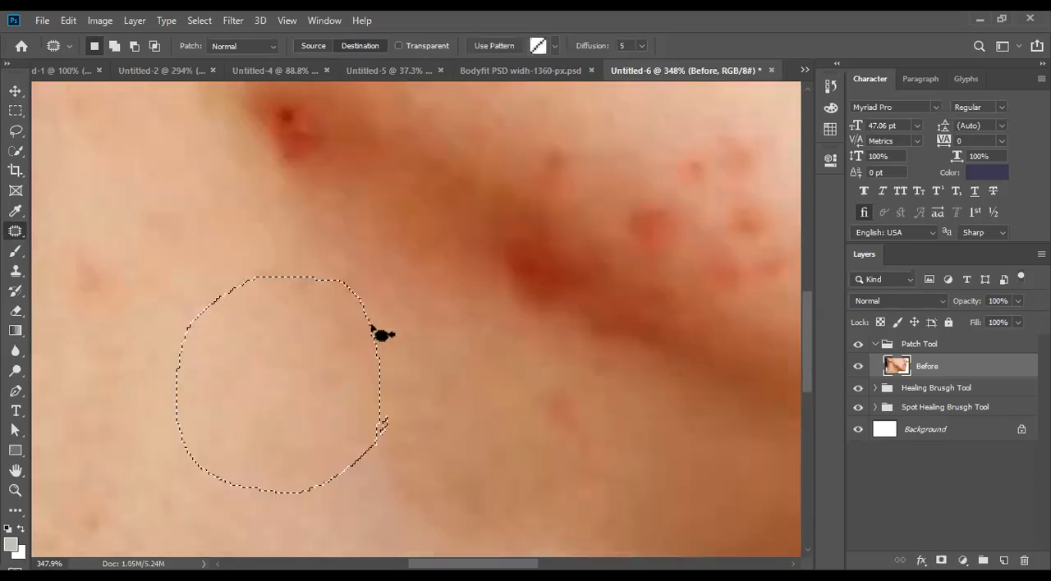
mouse_move(261, 423)
mouse_down()
mouse_move(271, 203)
mouse_move(294, 359)
mouse_up()
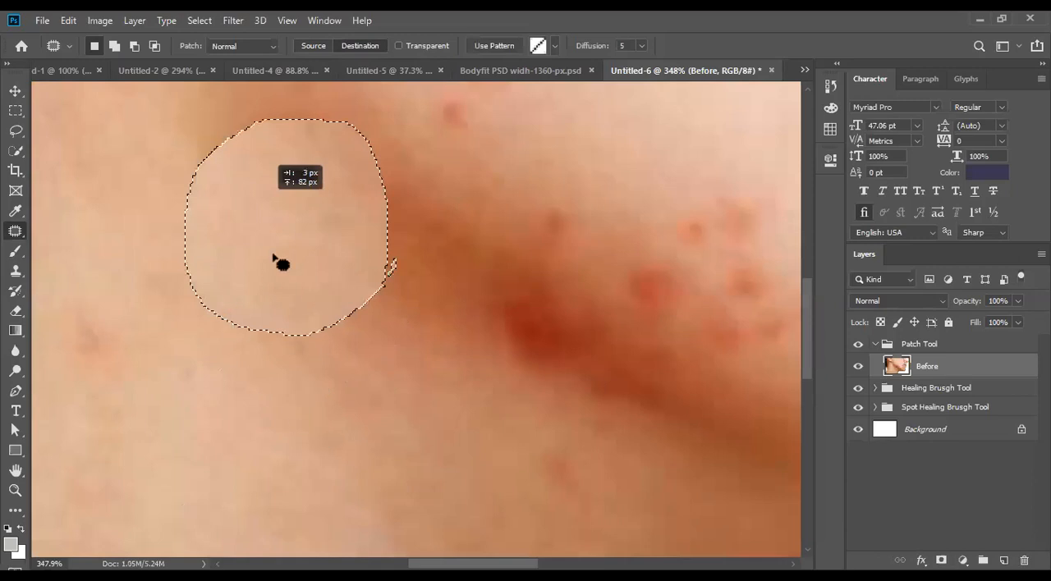
key(ctrl+d)
- Try to patch the deep red area in the middle of the jawline with neck skin, and undo that patch
scroll(292, 348, down, 3)
scroll(373, 257, down, 3)
drag(373, 257, 441, 198)
key(ctrl+d)
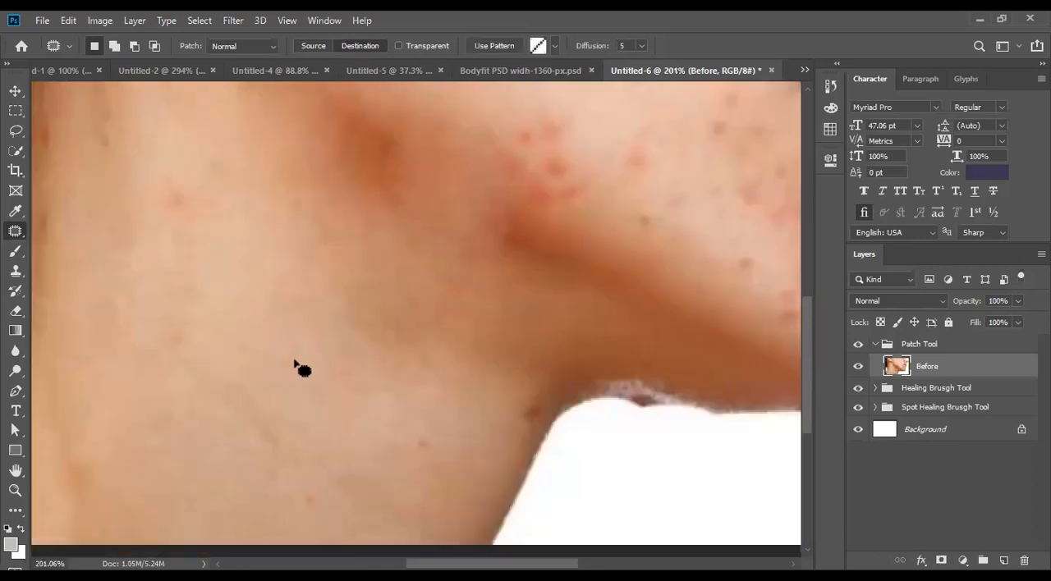
scroll(295, 362, down, 3)
key(ctrl+z)
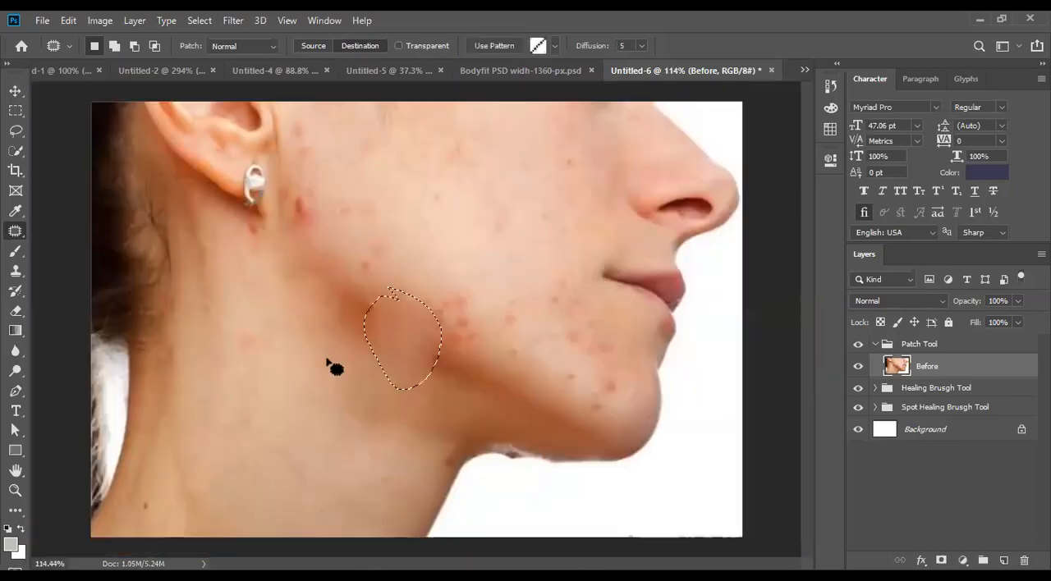
key(ctrl+z)
- Outline a narrower piece of neck skin, patch it over the deep red area on the jawline, and deselect
scroll(339, 358, up, 3)
mouse_move(332, 349)
mouse_down()
mouse_move(321, 383)
mouse_move(346, 425)
mouse_move(399, 445)
mouse_move(374, 360)
mouse_move(340, 329)
mouse_move(323, 349)
mouse_up()
drag(353, 422, 403, 347)
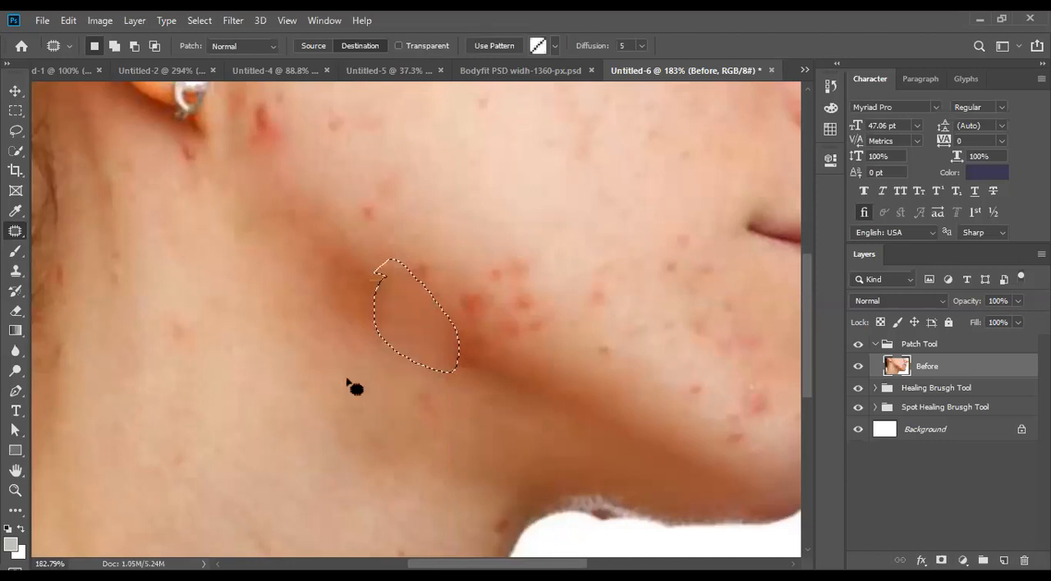
key(ctrl+d)
scroll(345, 391, down, 3)
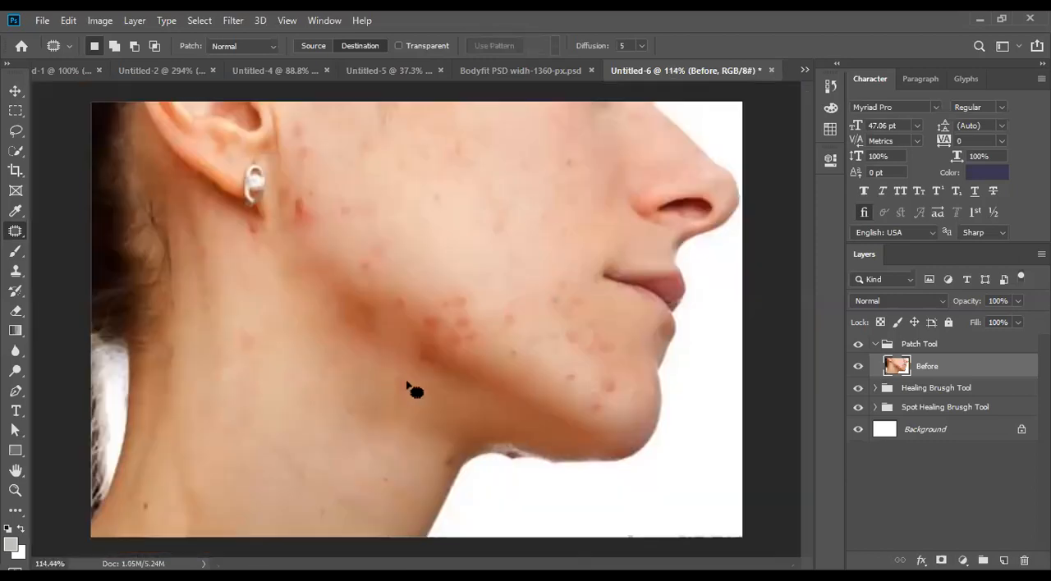
- Bring back the jawline patch selection, inspect the blended skin up close, clear the selection and review the whole face
key(ctrl+z)
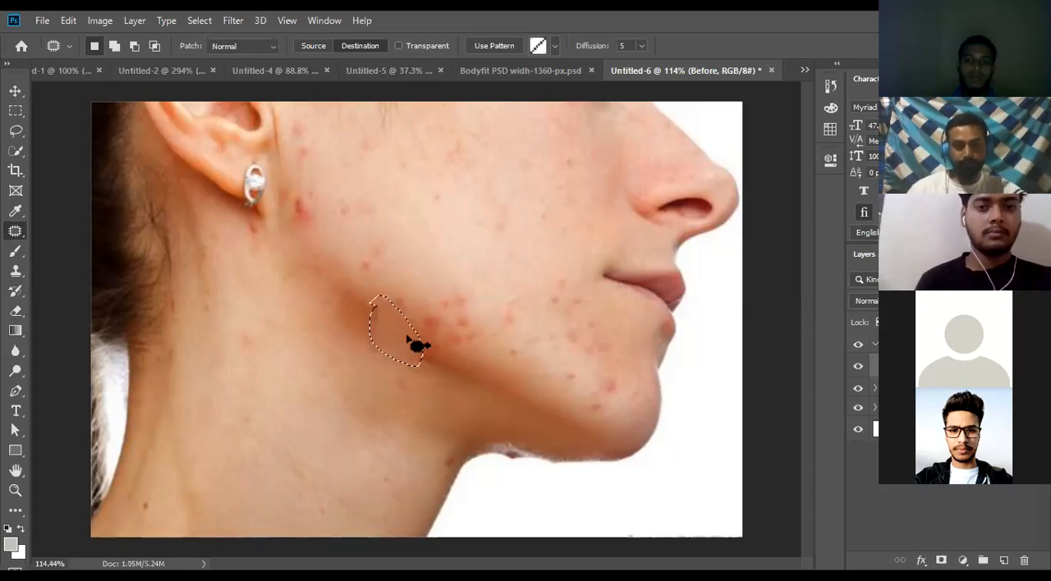
scroll(417, 348, up, 3)
scroll(341, 330, up, 5)
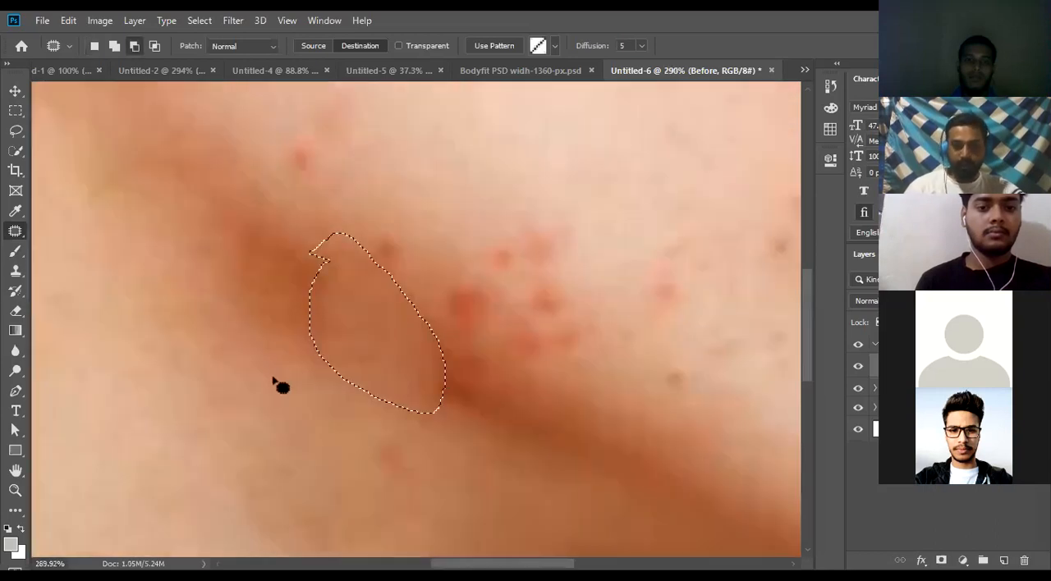
key(ctrl+d)
scroll(281, 351, down, 4)
scroll(283, 353, down, 3)
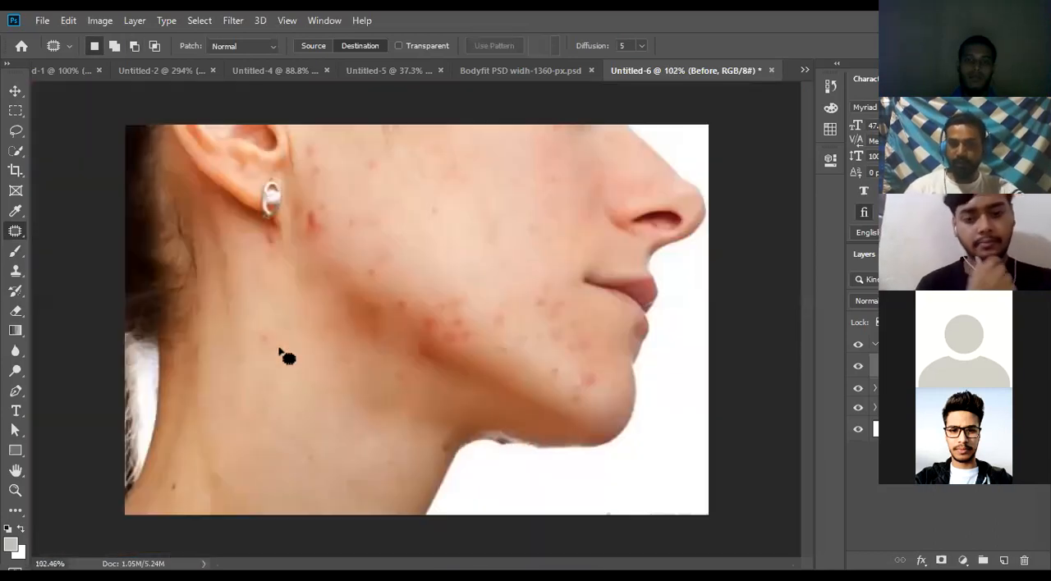
scroll(301, 359, down, 2)
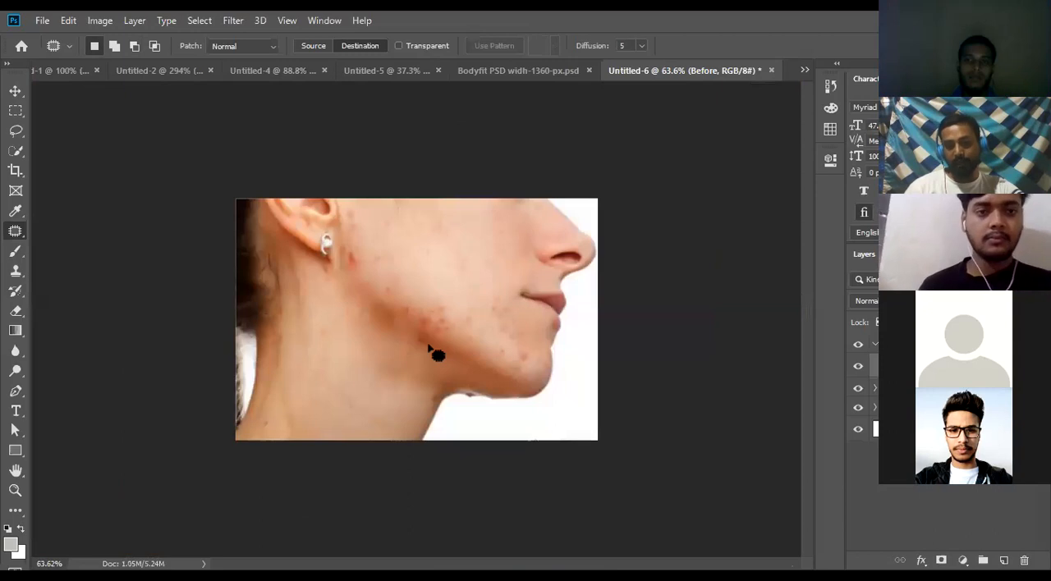